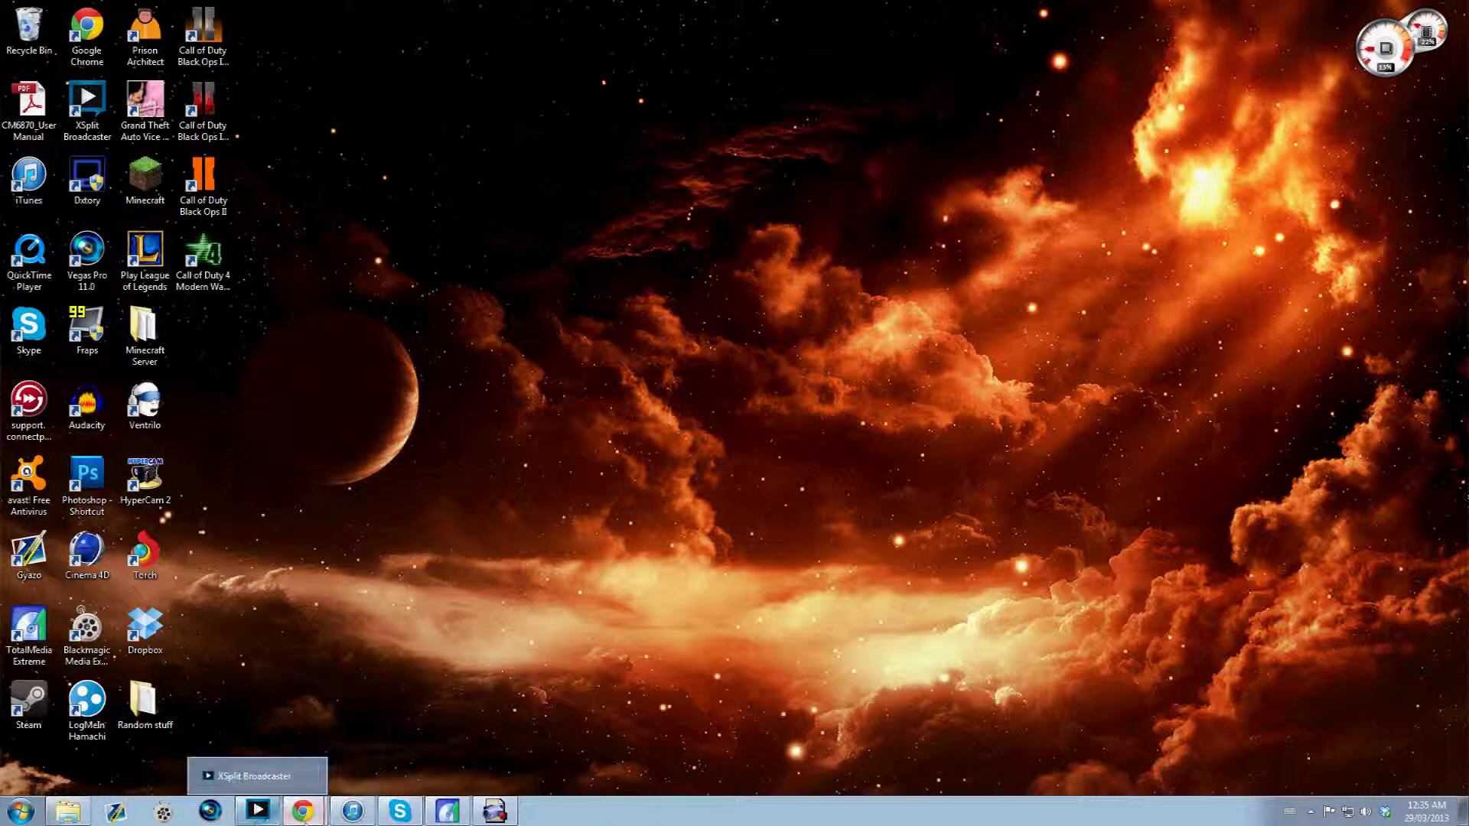
- Switch to Google Chrome, search Google for "xsplit" and open the official XSplit website
click(305, 776)
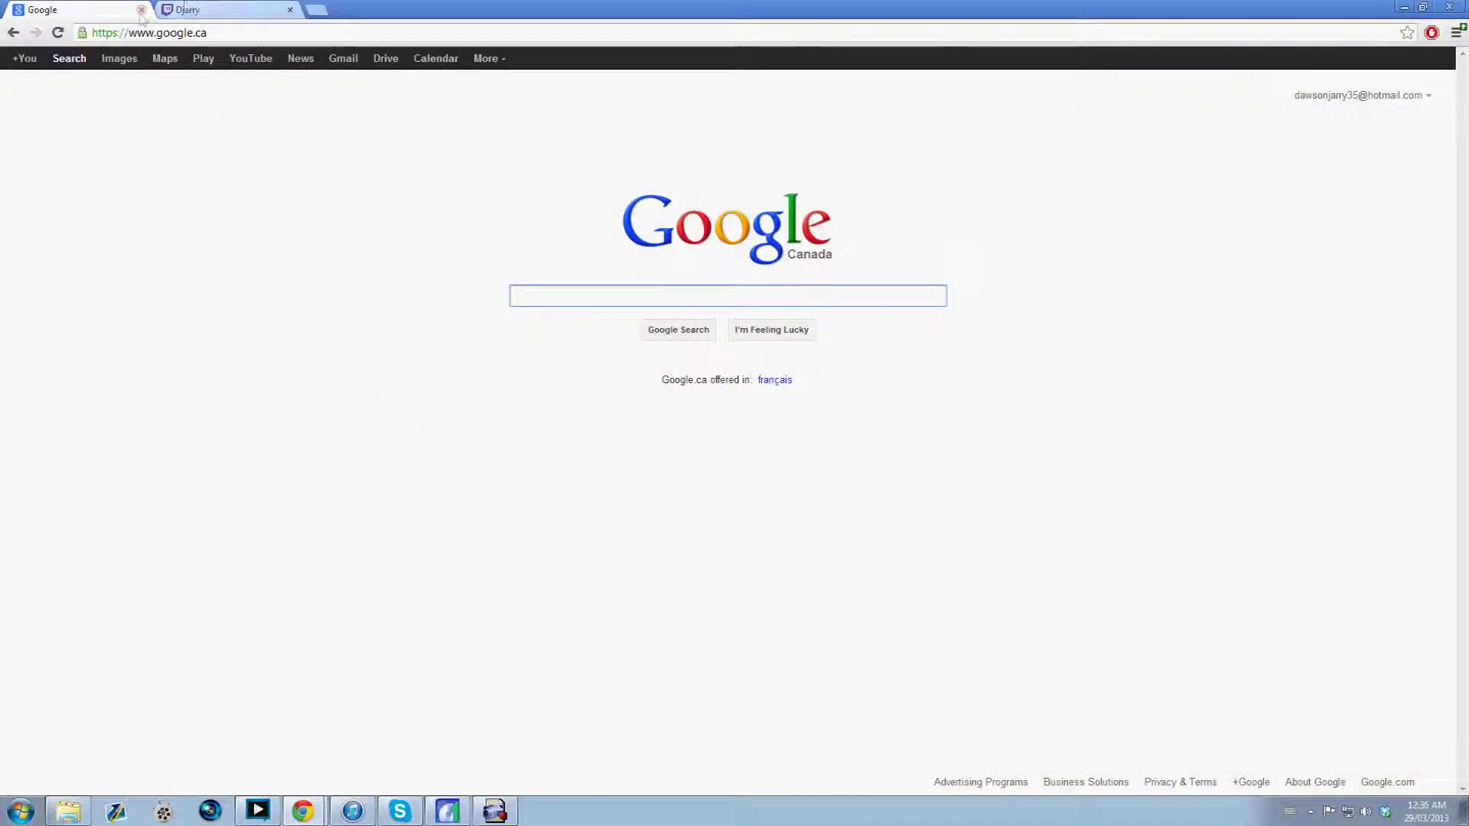
text(xsplit)
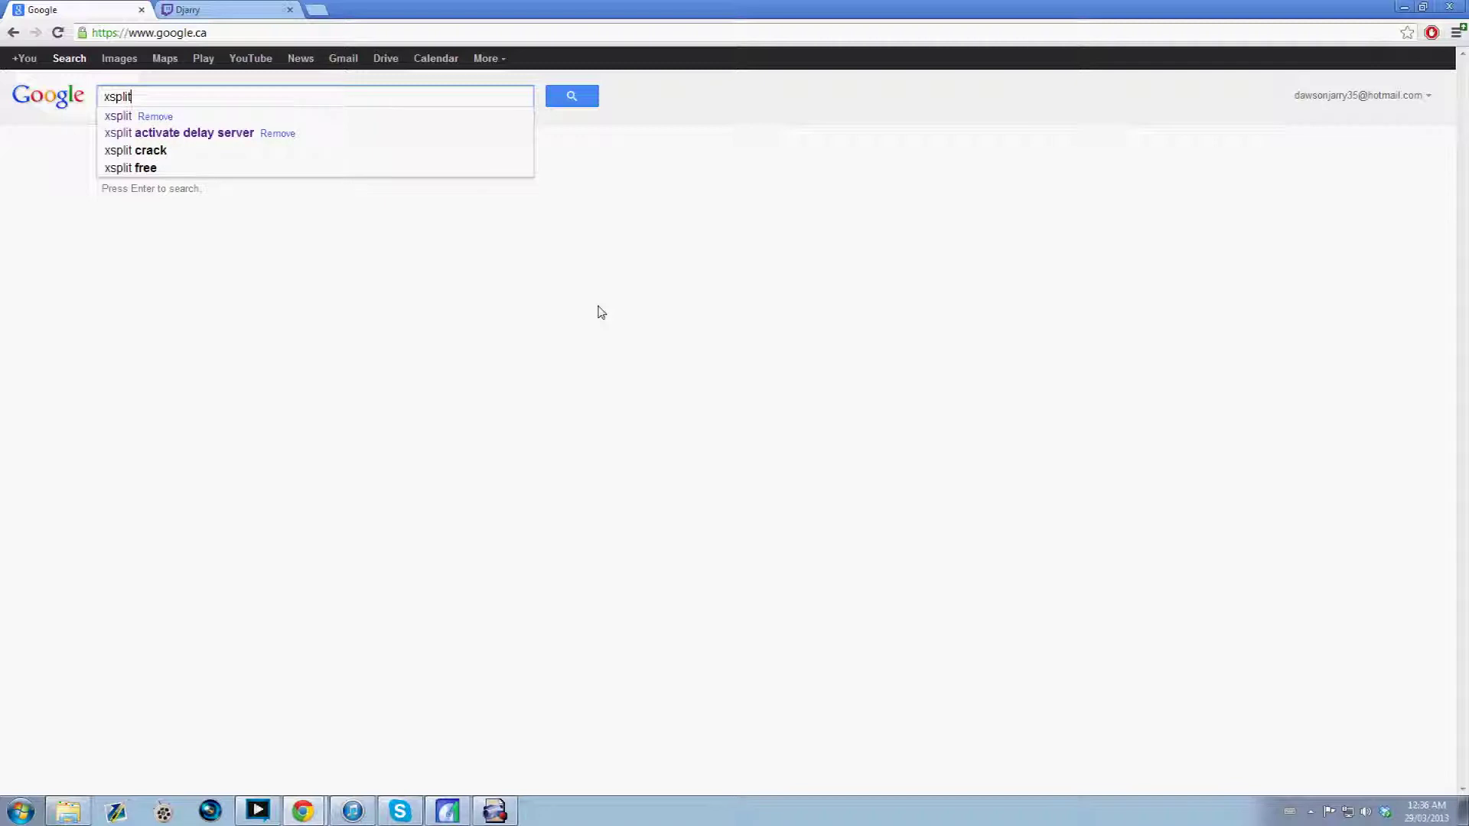
key(Return)
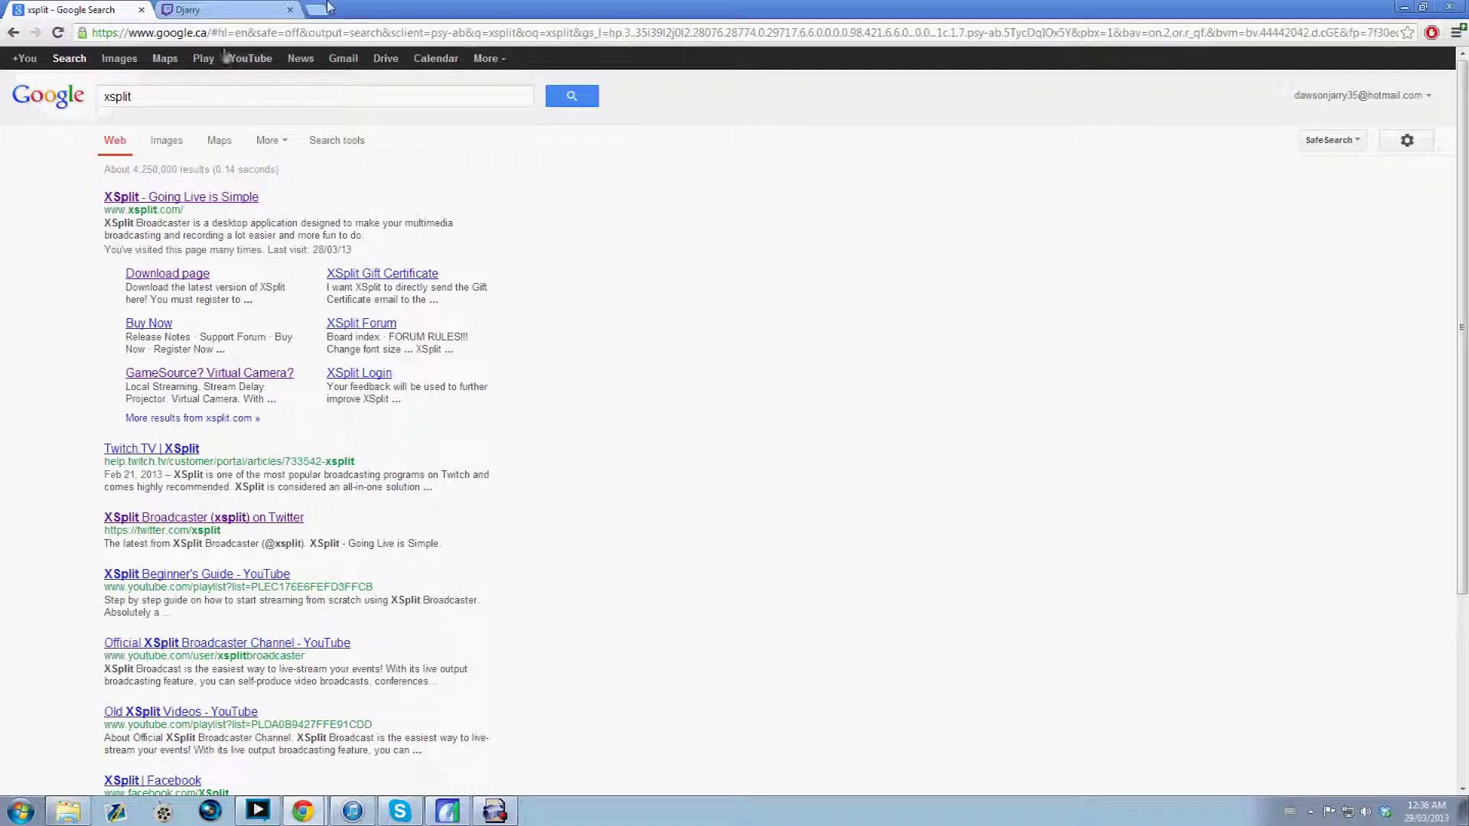
click(188, 199)
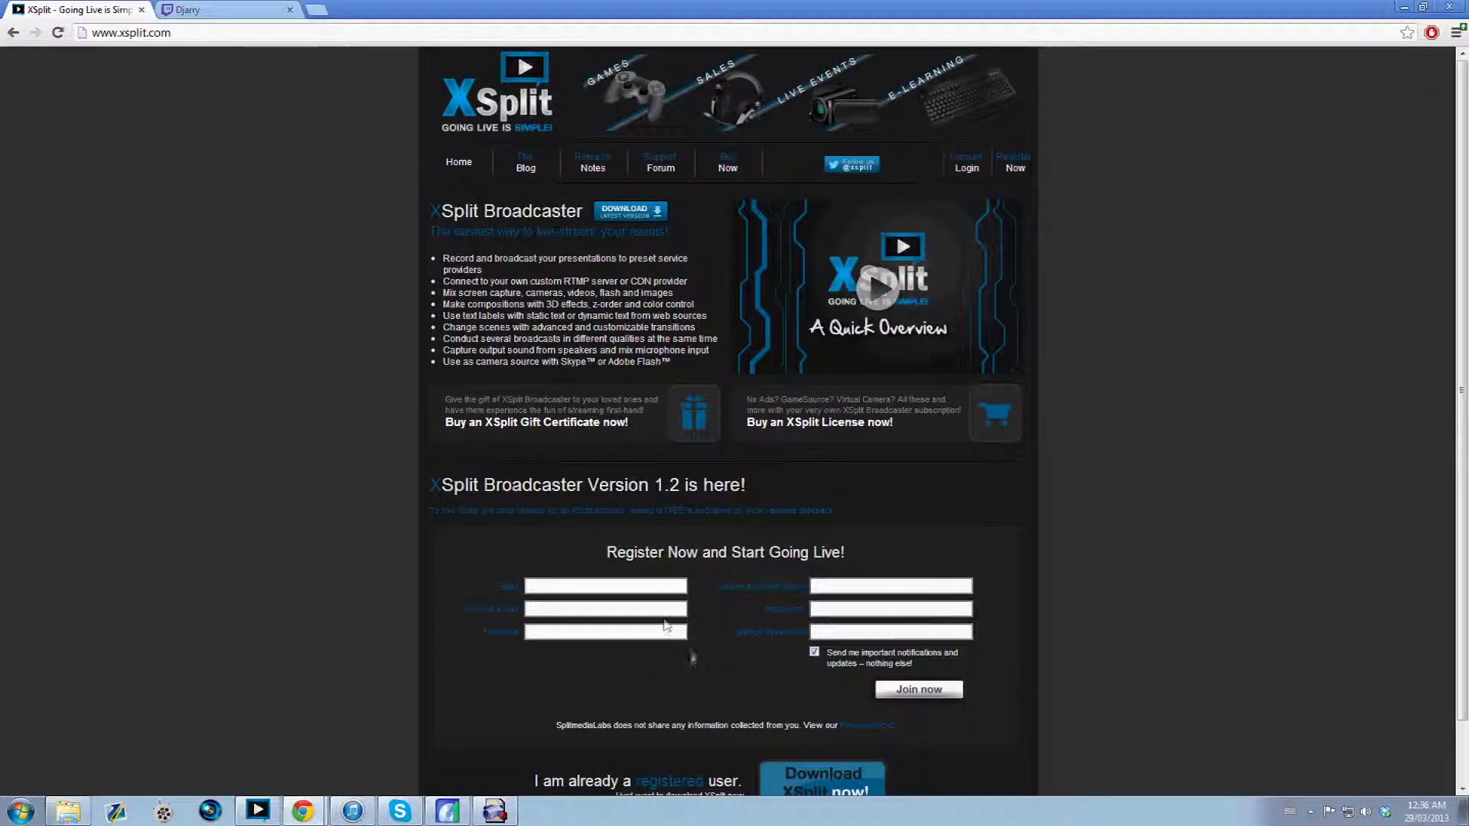
- Examine the XSplit home page's "Register Now and Start Going Live!" account form and the download option below it
scroll(326, 496, down, 2)
drag(600, 485, 485, 509)
drag(583, 484, 811, 485)
click(858, 484)
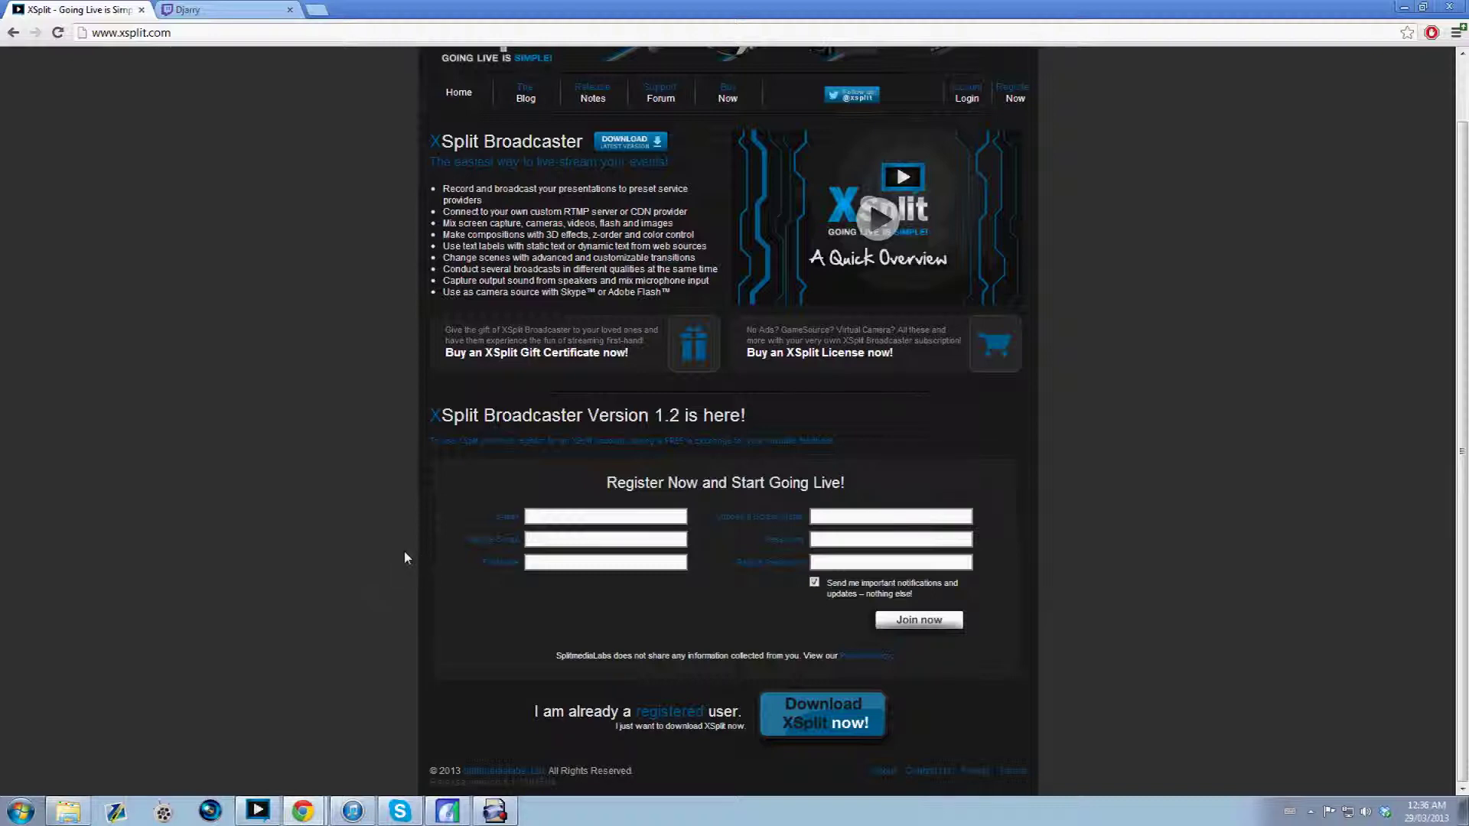
drag(586, 477, 871, 488)
click(871, 488)
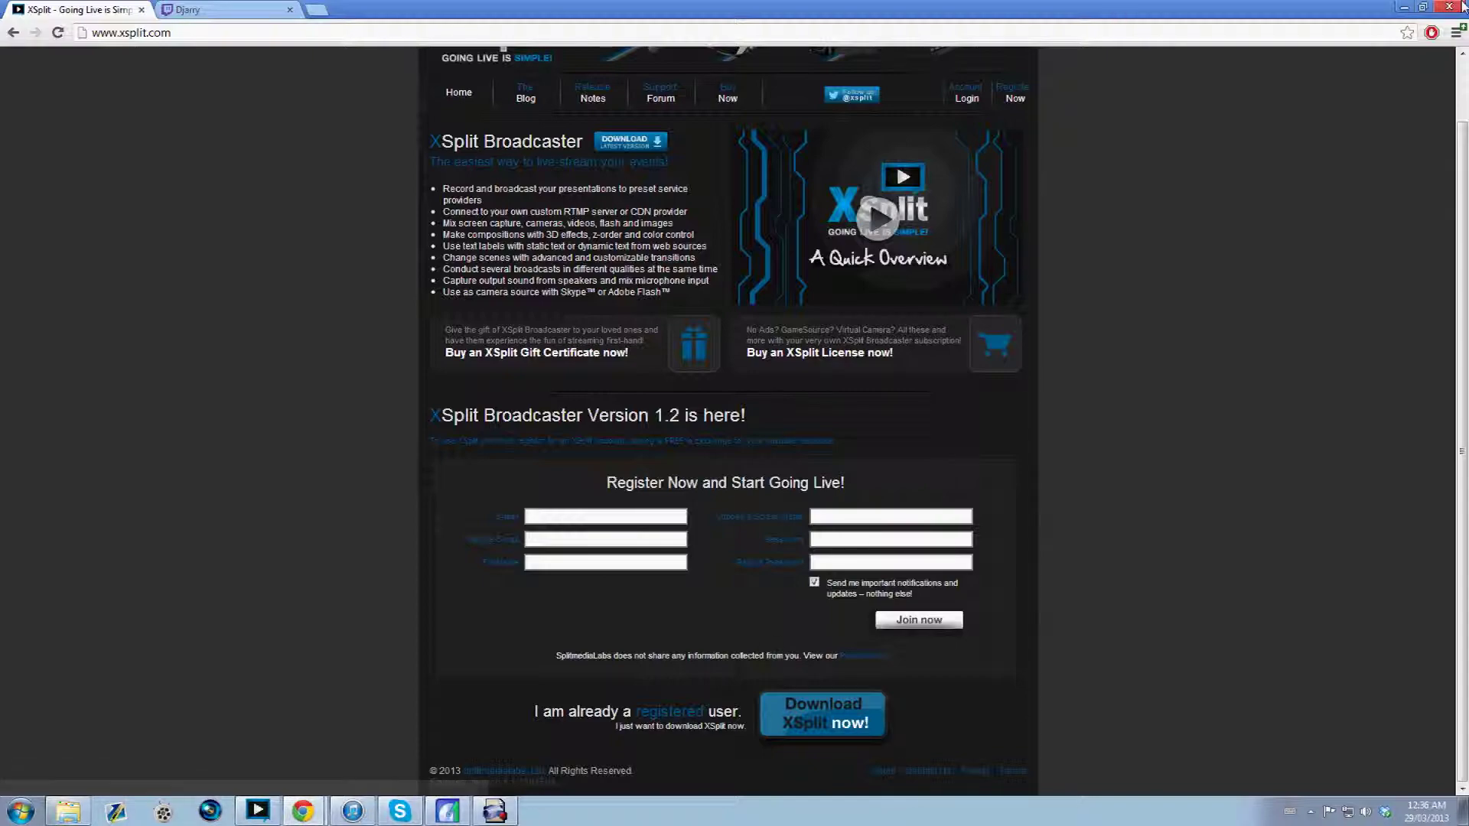
- Minimize the browser, switch to XSplit Broadcaster and select the empty Scene 8
click(1406, 7)
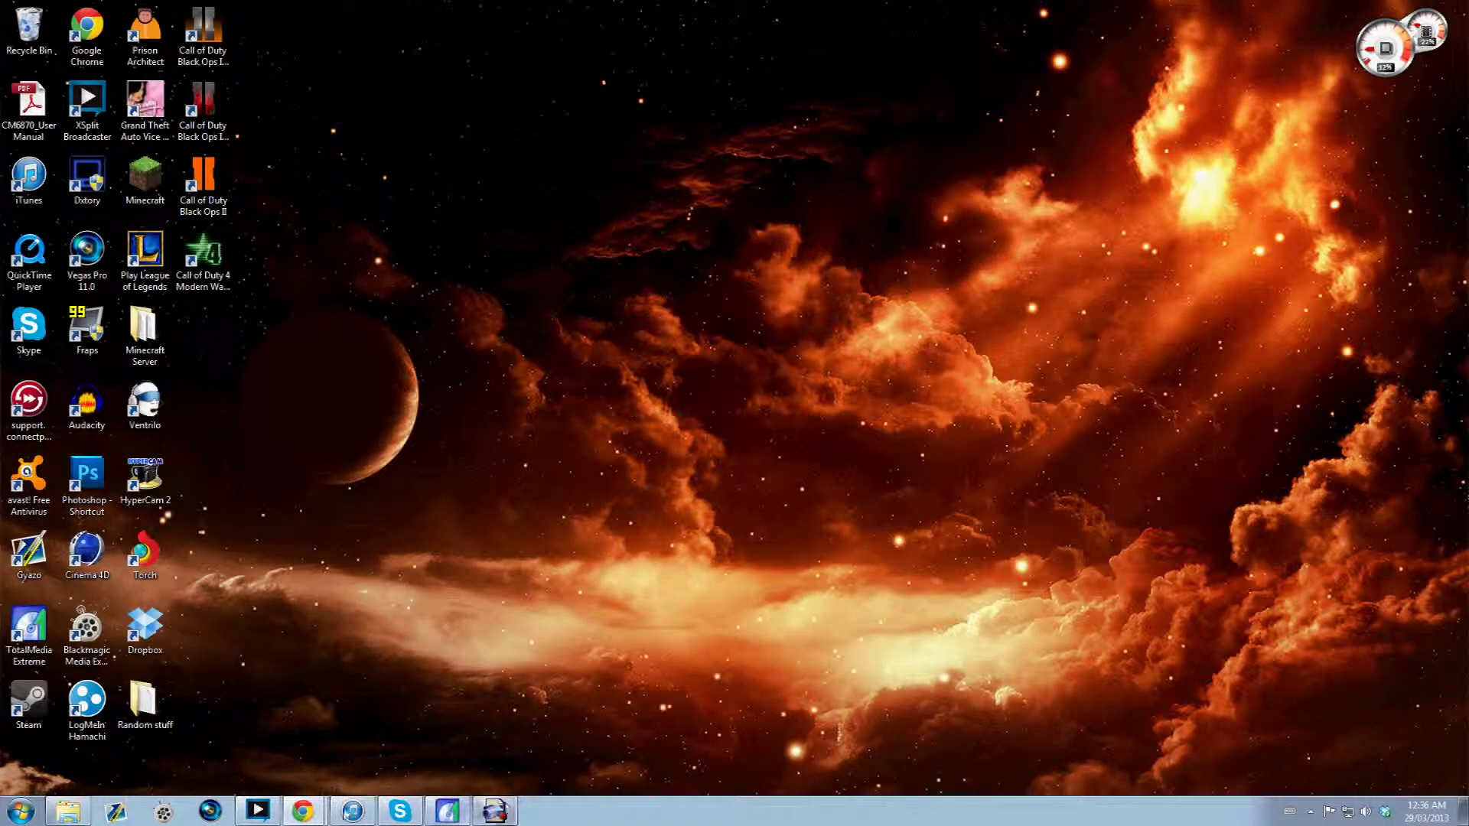
click(257, 811)
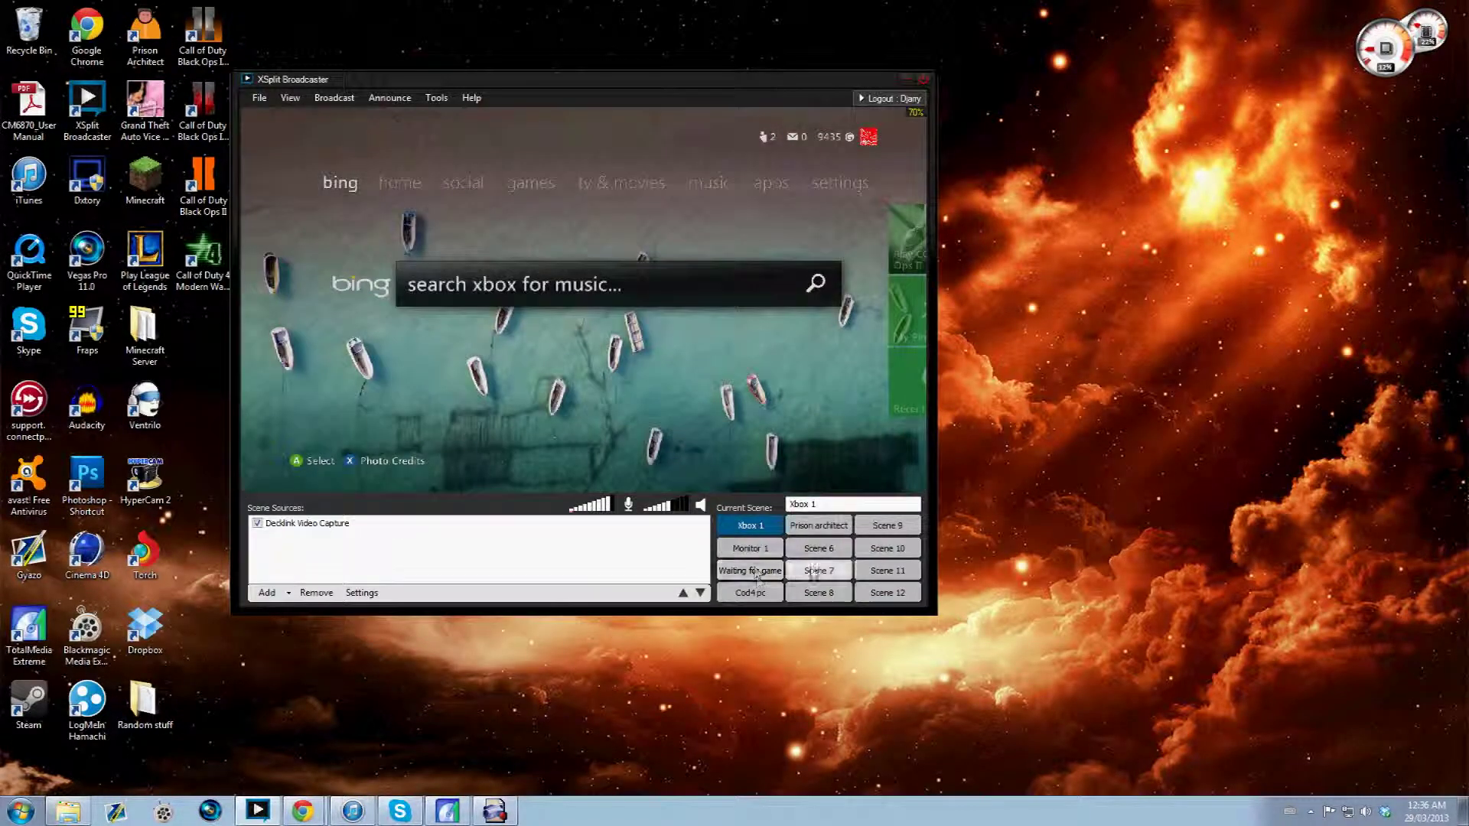
click(819, 548)
click(819, 570)
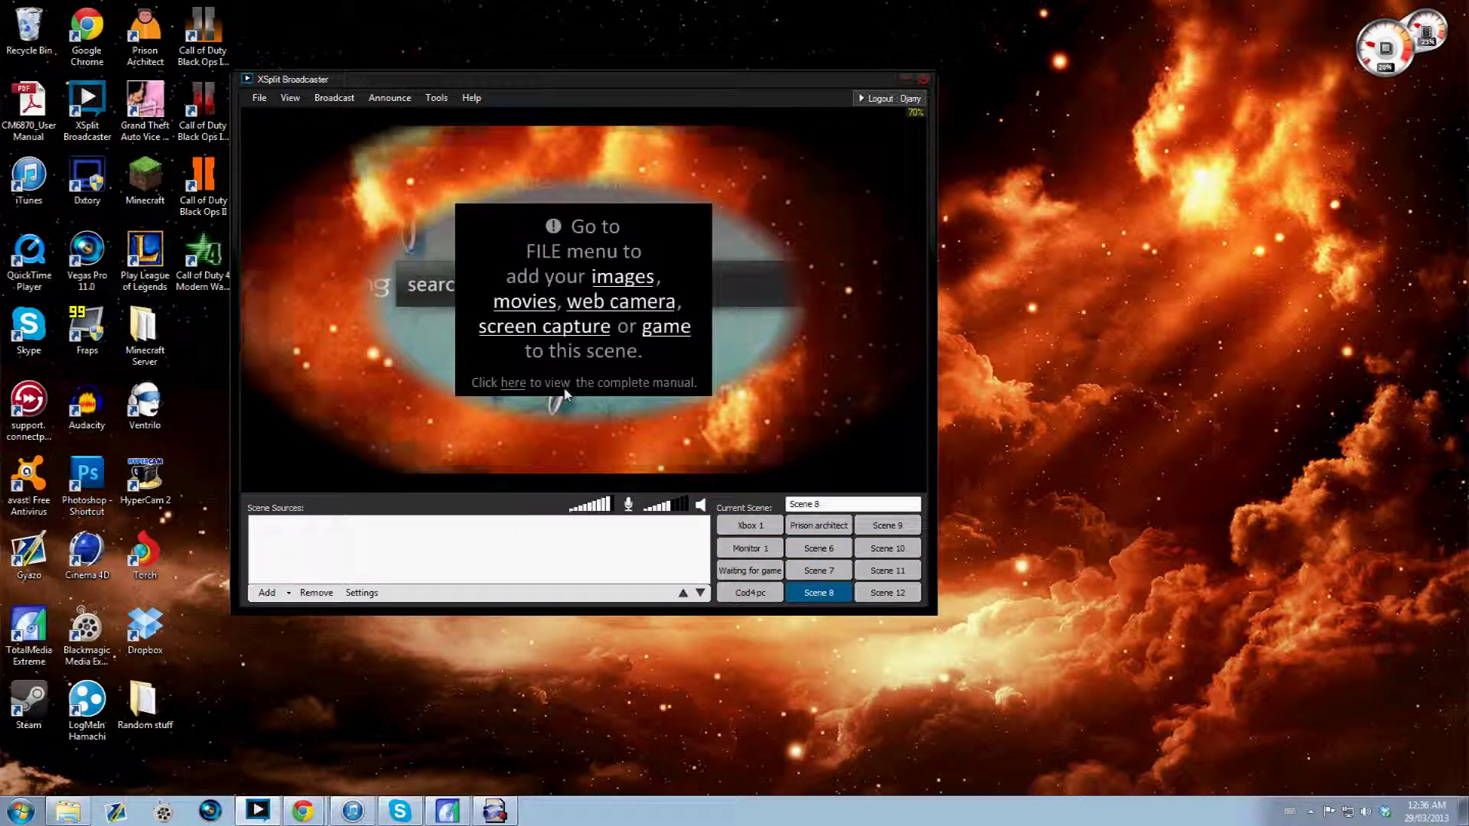
- Scale the viewport to Actual size and reposition the XSplit Broadcaster window on the desktop
drag(551, 92, 594, 100)
click(301, 112)
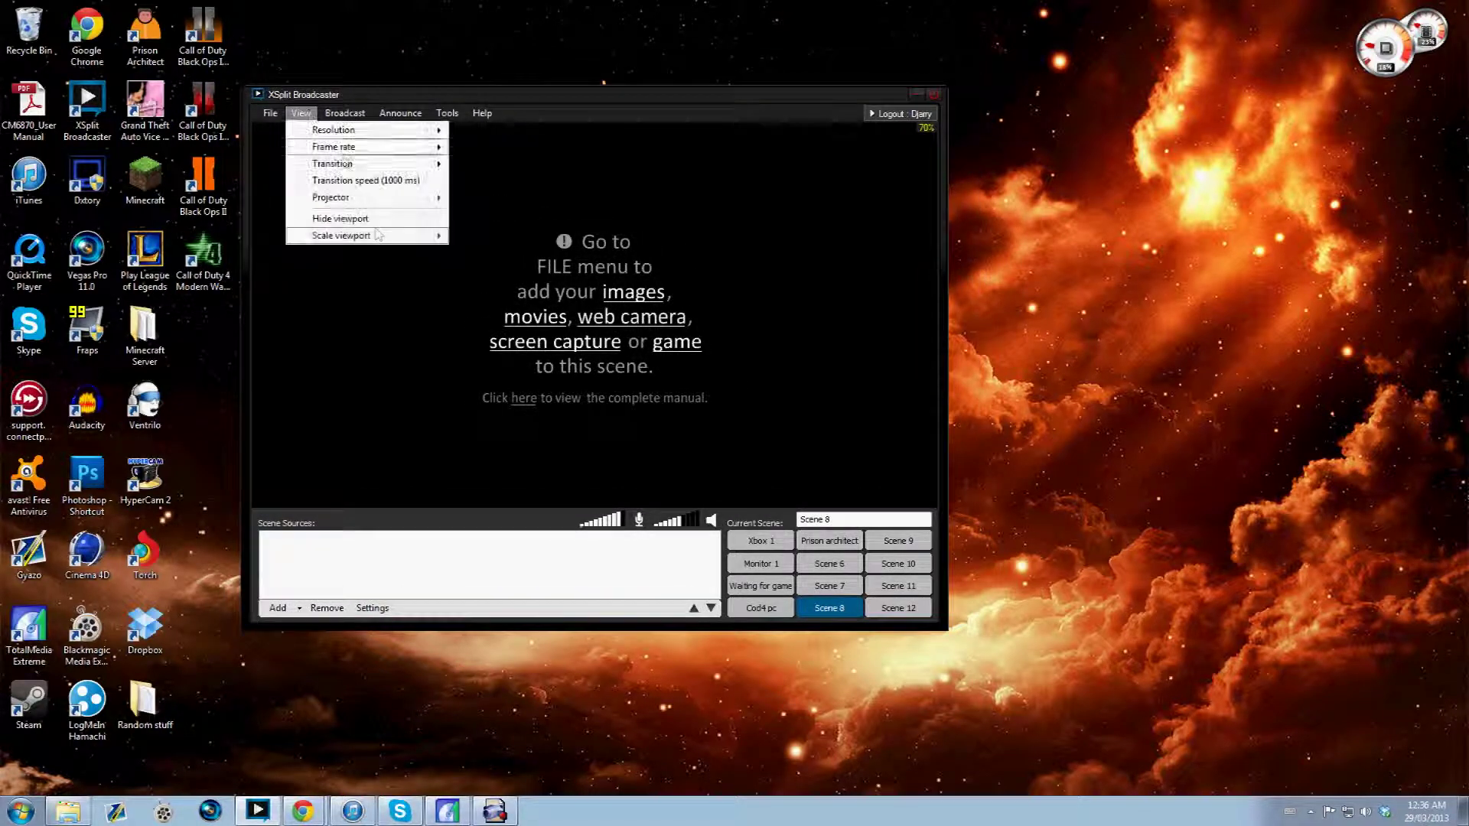
mouse_move(383, 235)
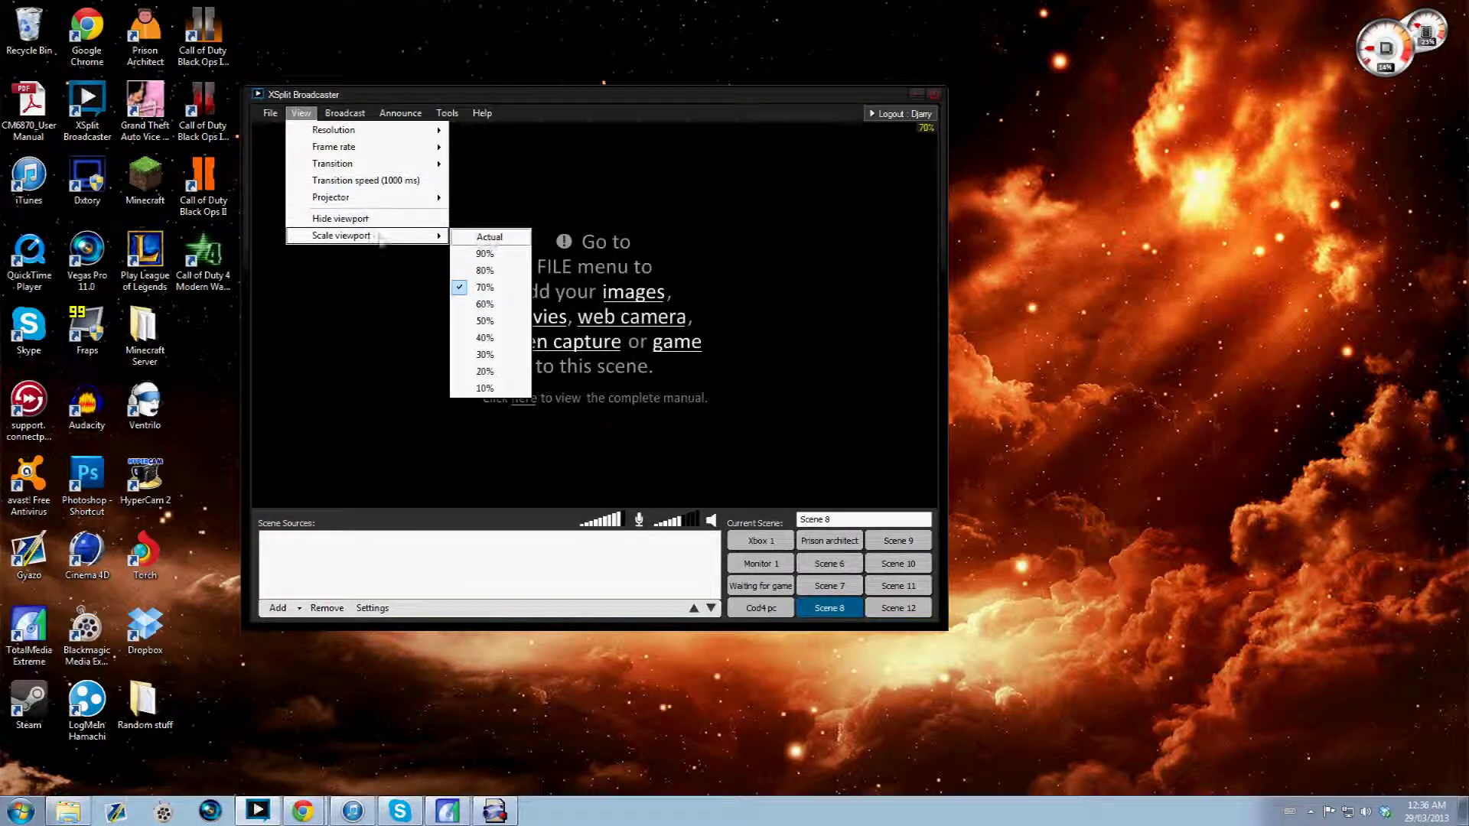
click(473, 236)
drag(755, 65, 763, 69)
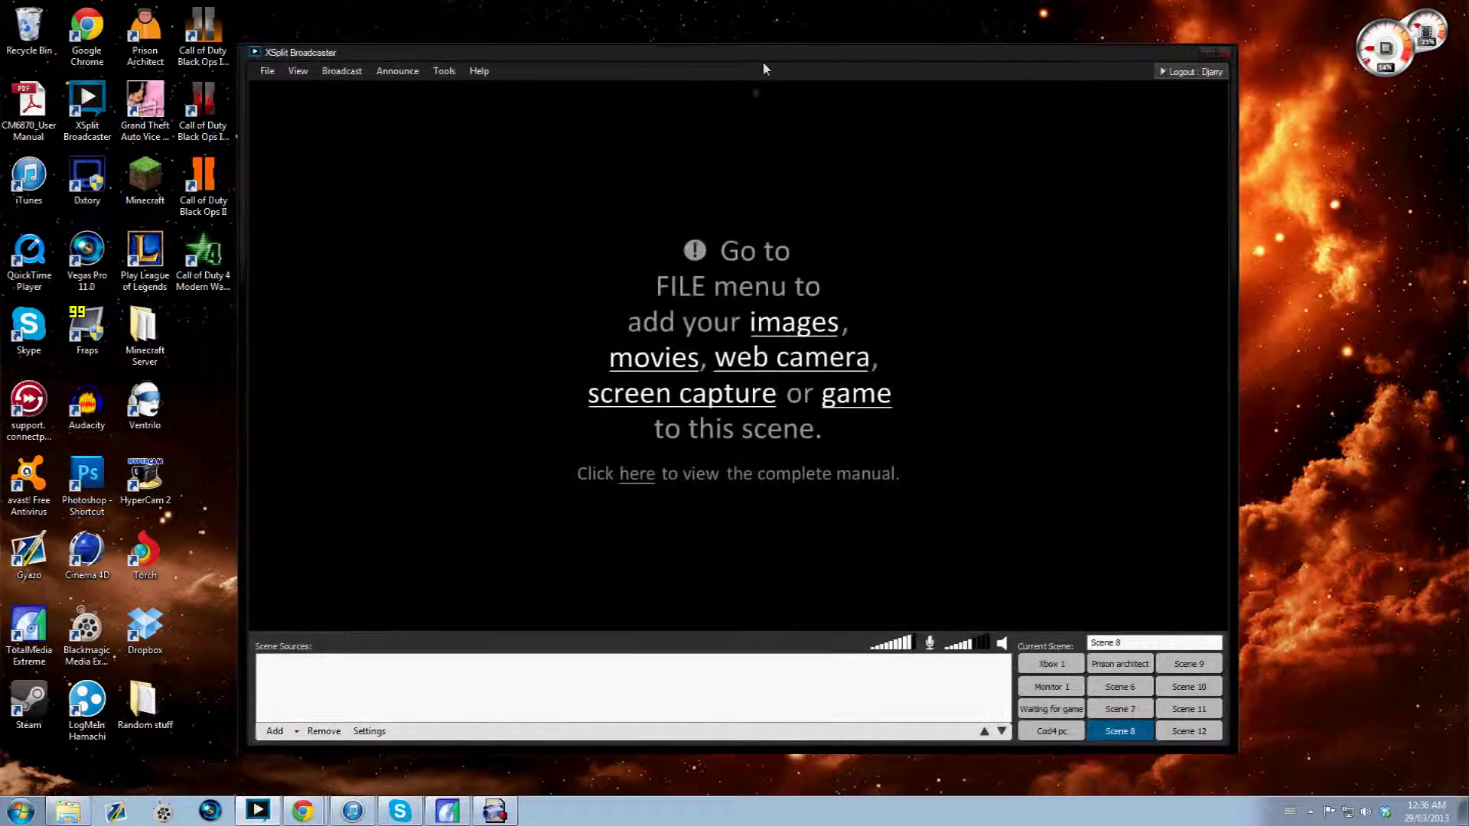
- Add the Decklink Video Capture camera as a source in Scene 8
click(295, 732)
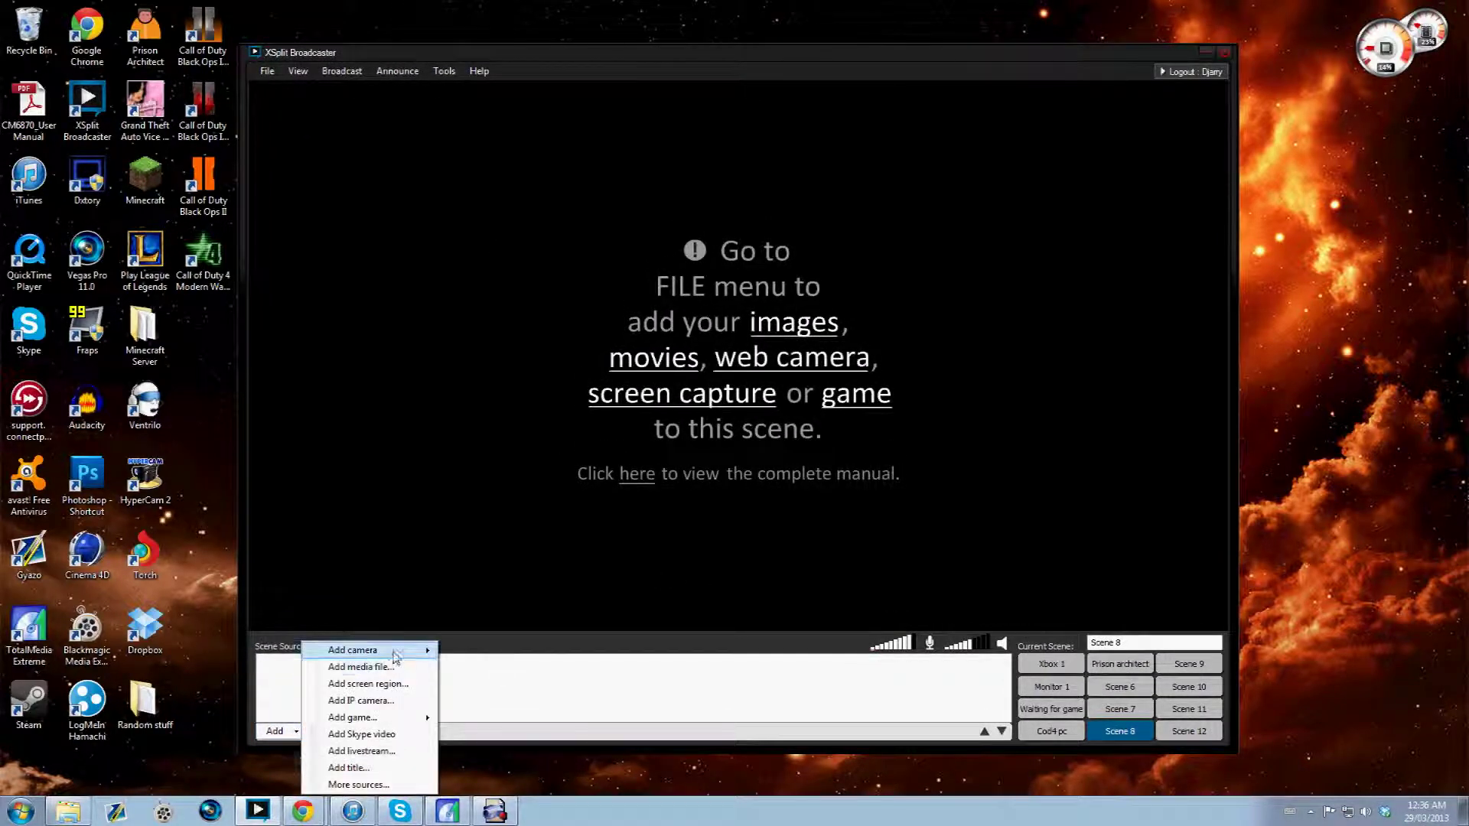
mouse_move(394, 658)
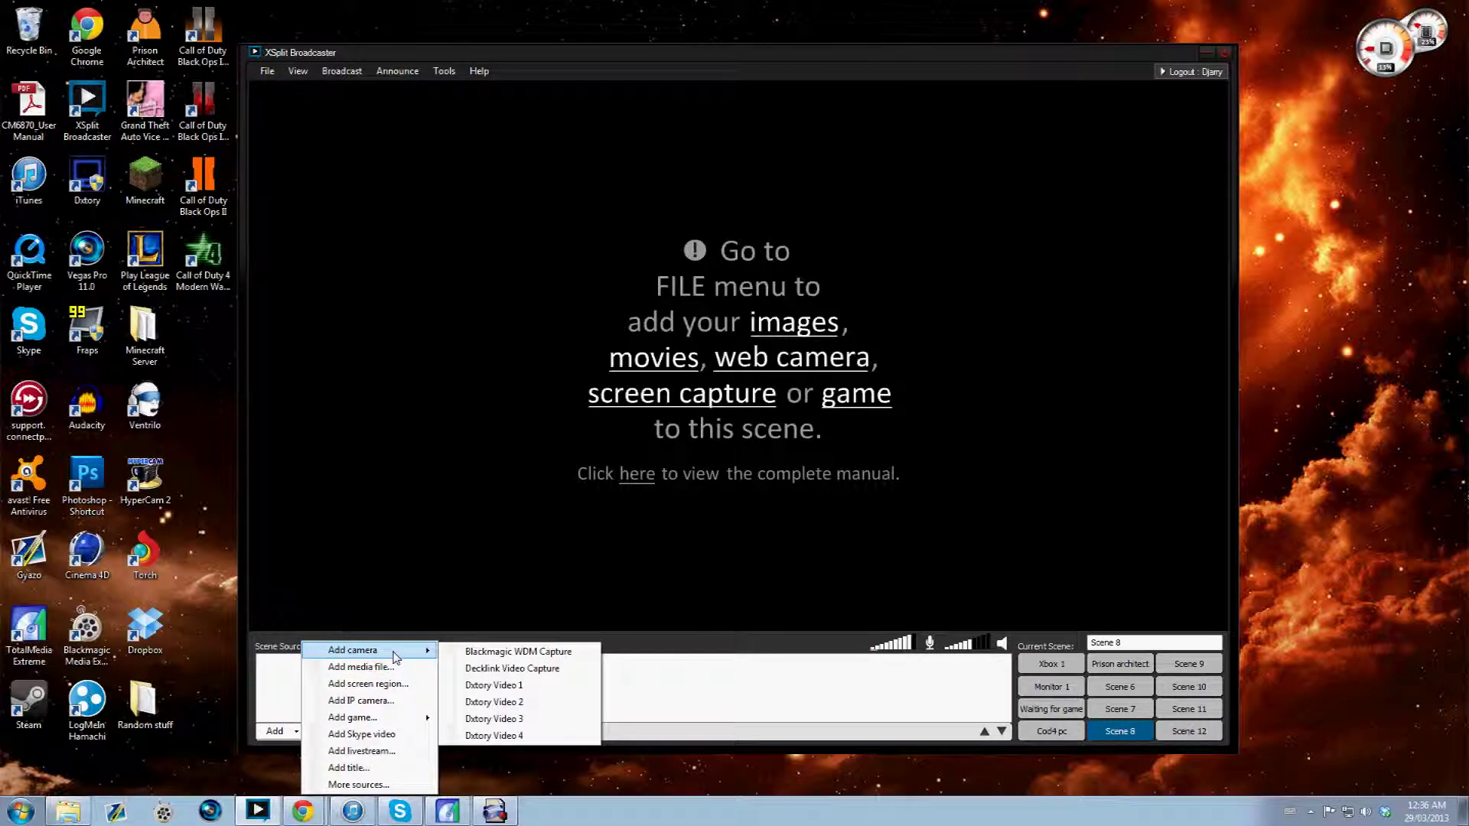
click(502, 674)
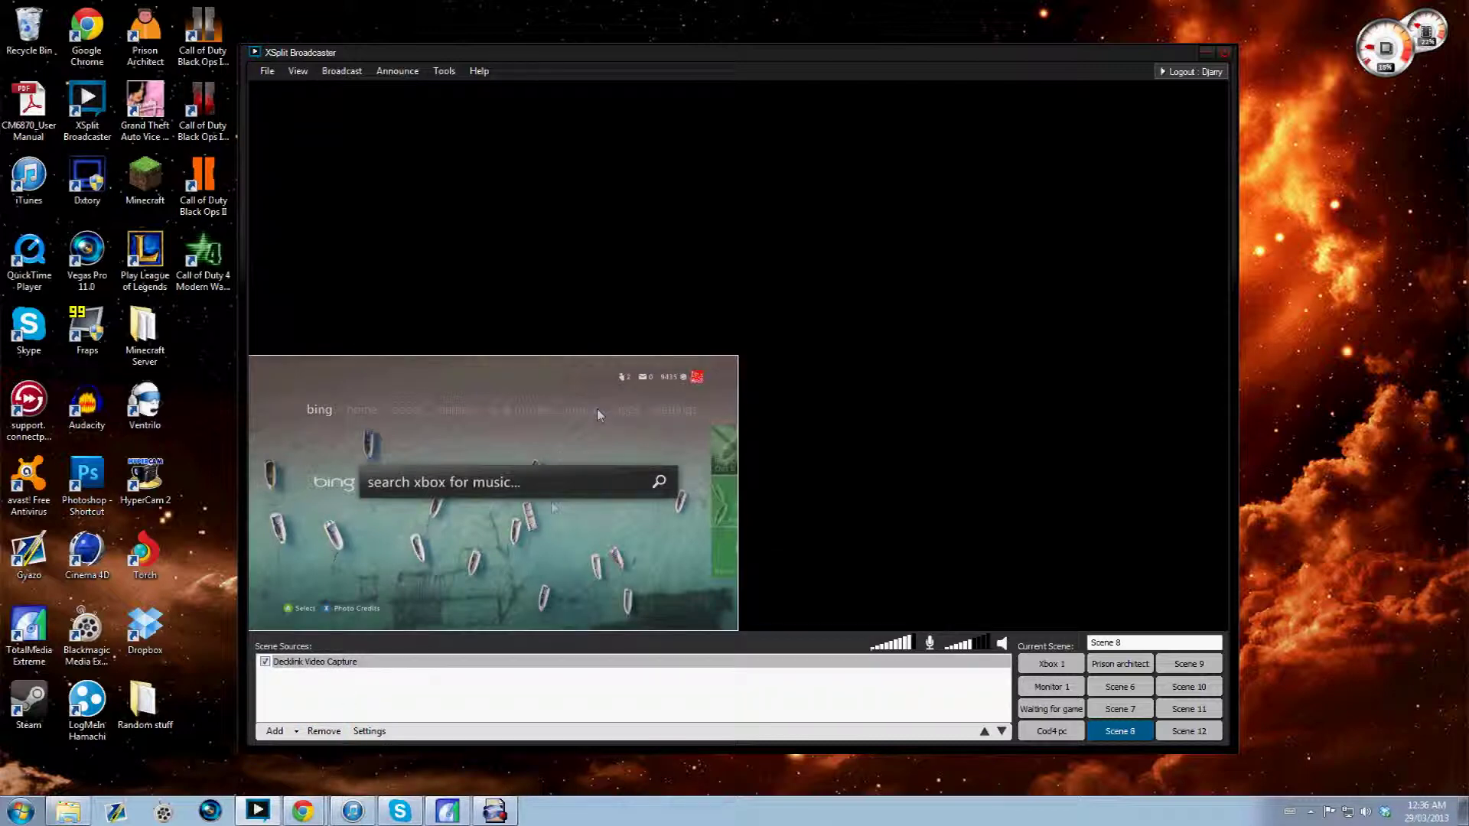
- Open the Decklink source's video input properties and choose HD 720p 59.94 - 8 bit 4:2:2 YUV as the video format
right_click(316, 668)
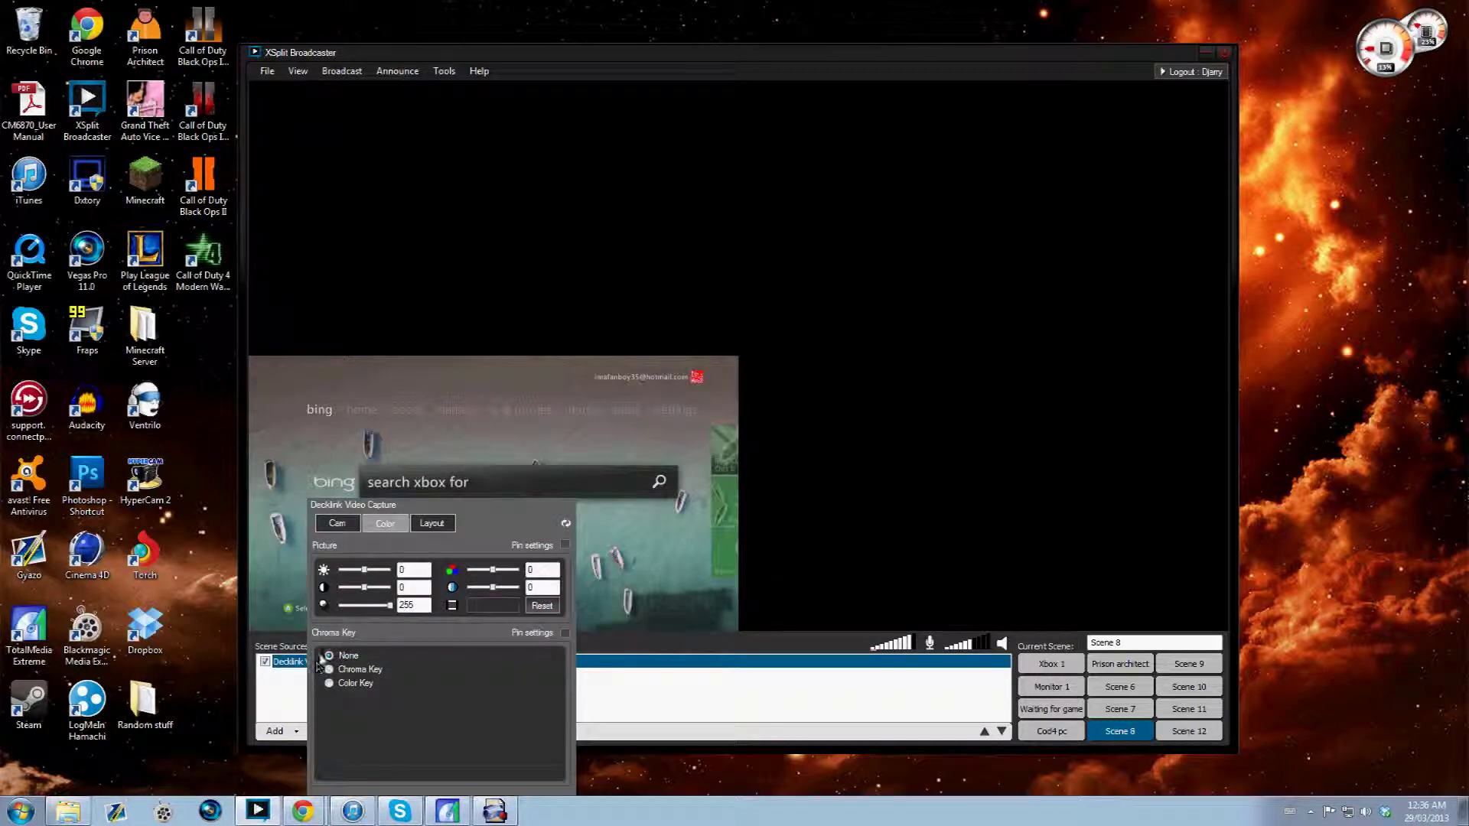
click(336, 525)
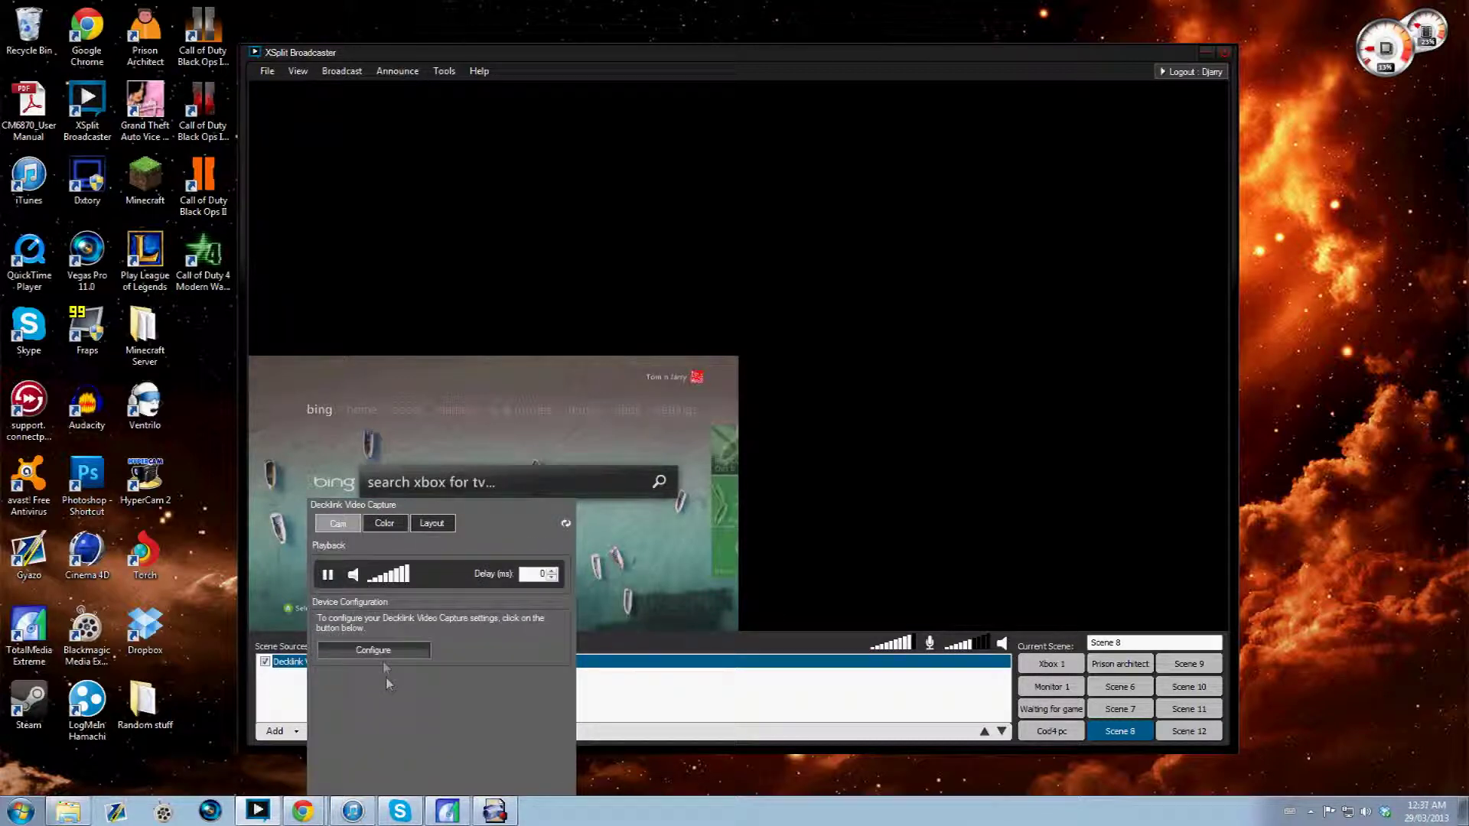
click(383, 657)
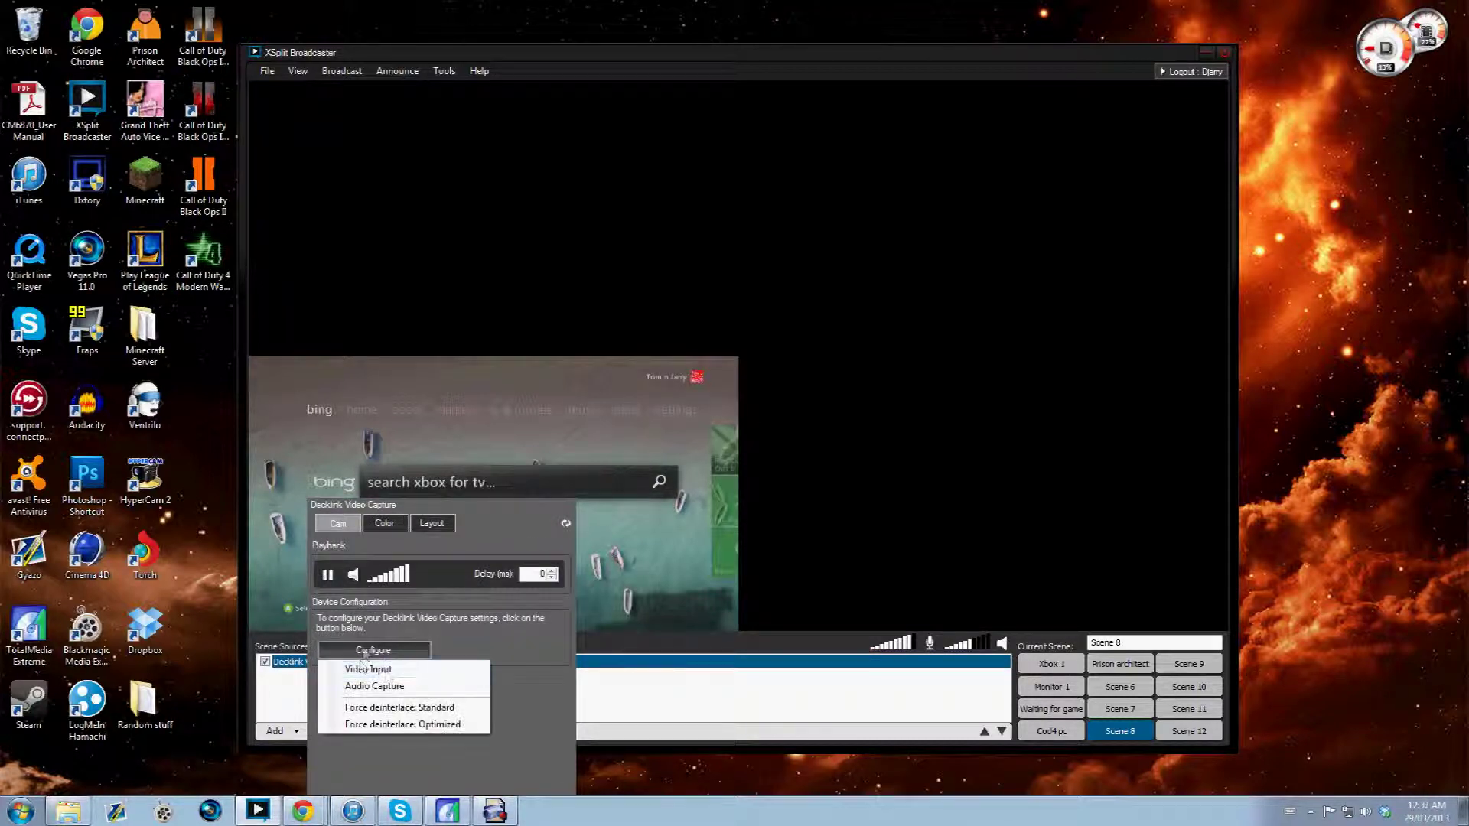
click(380, 679)
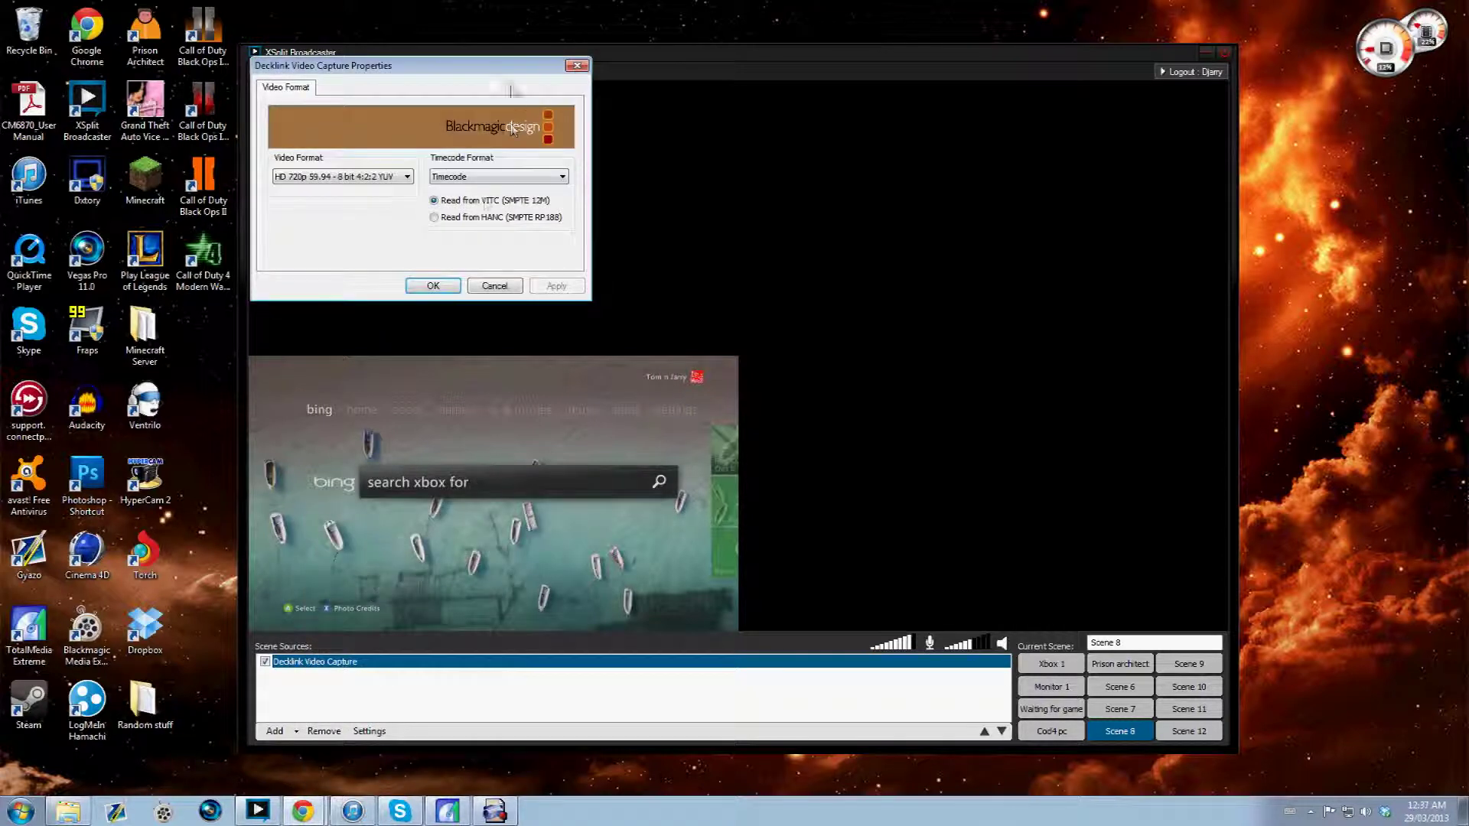
drag(505, 79, 636, 151)
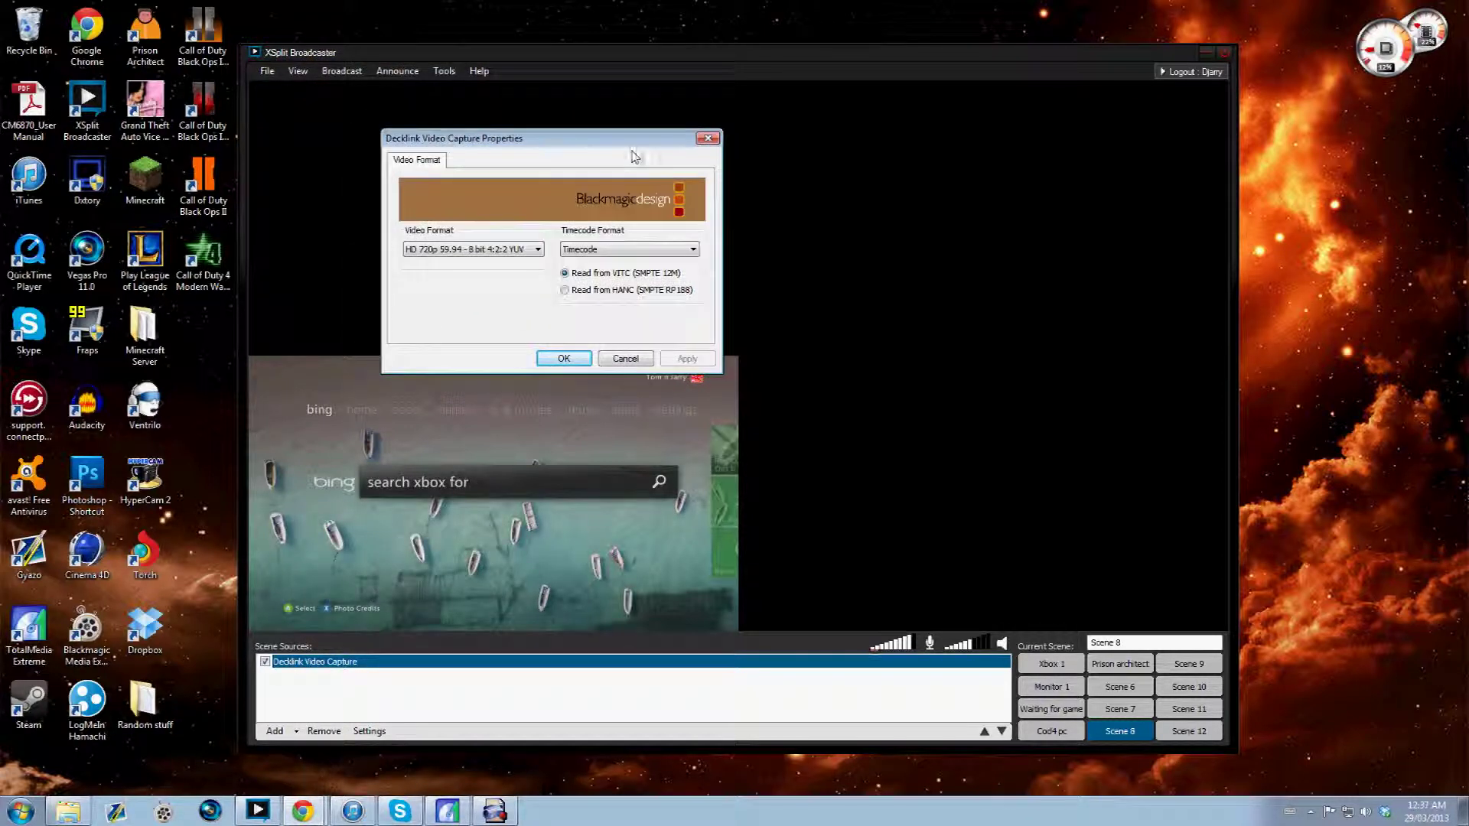
click(538, 249)
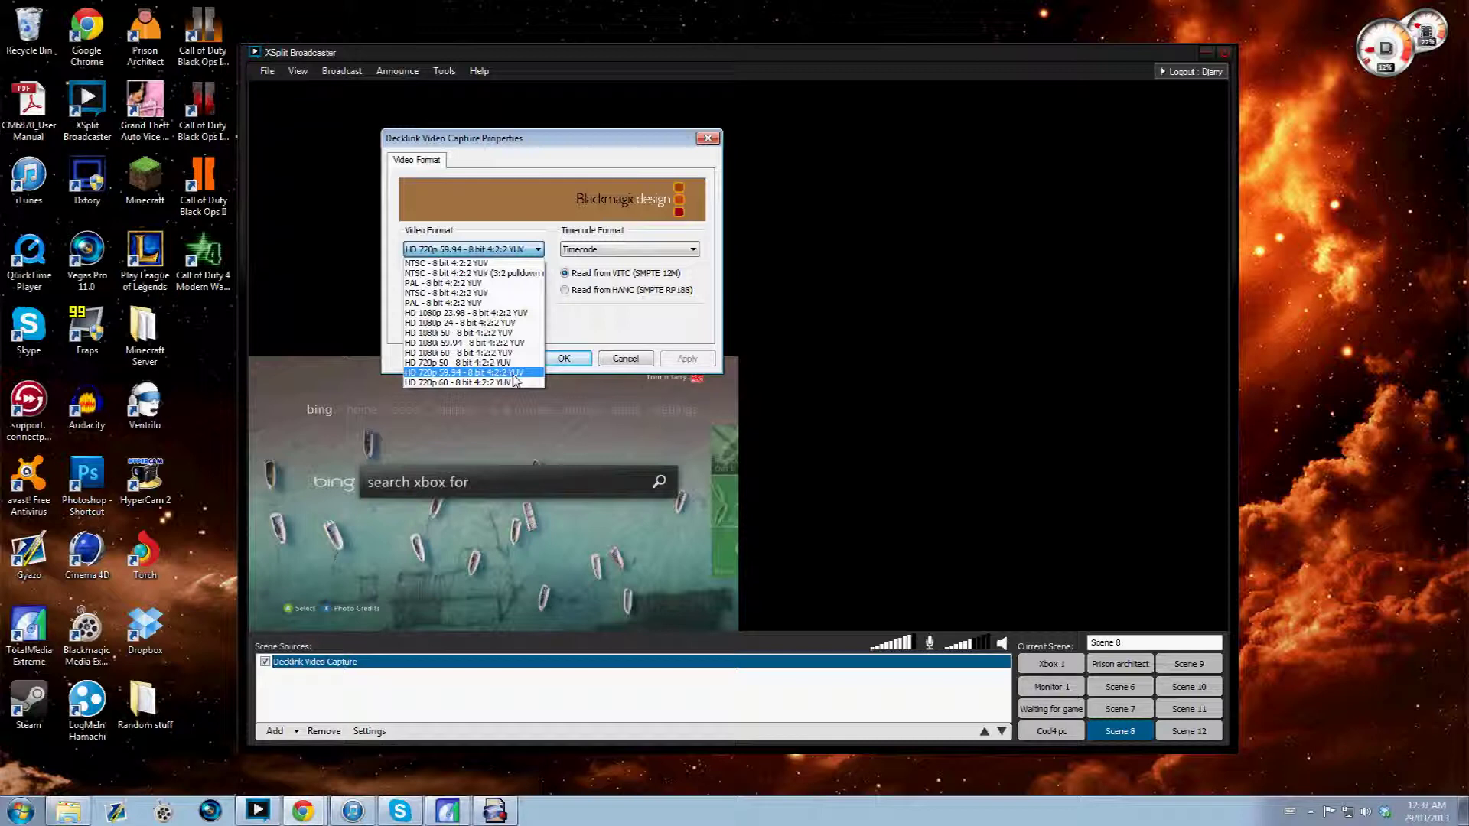
click(512, 373)
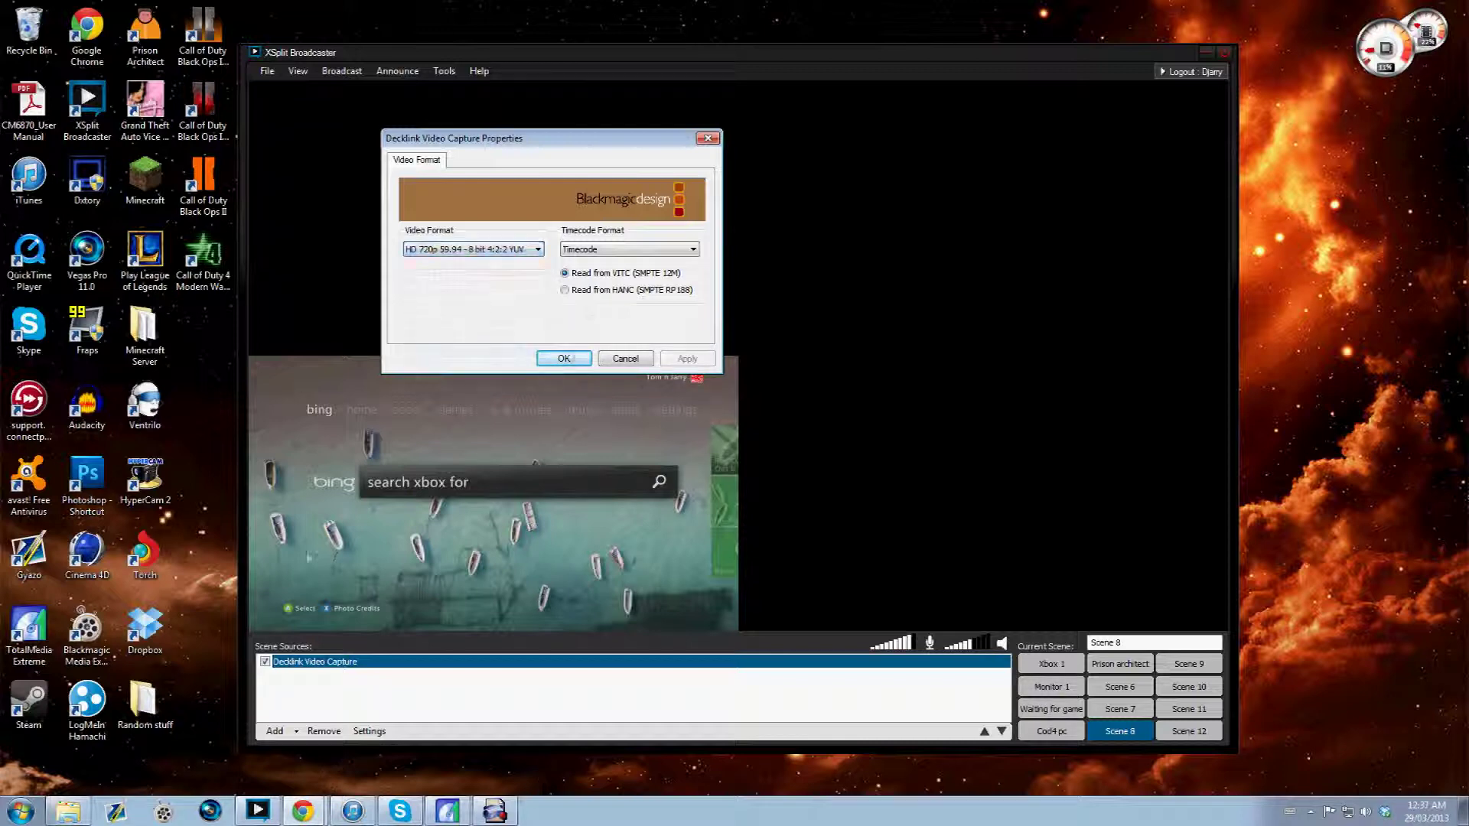
- Open Blackmagic Media Express, check the capture preview and the project video format in its preferences, and close it
click(84, 634)
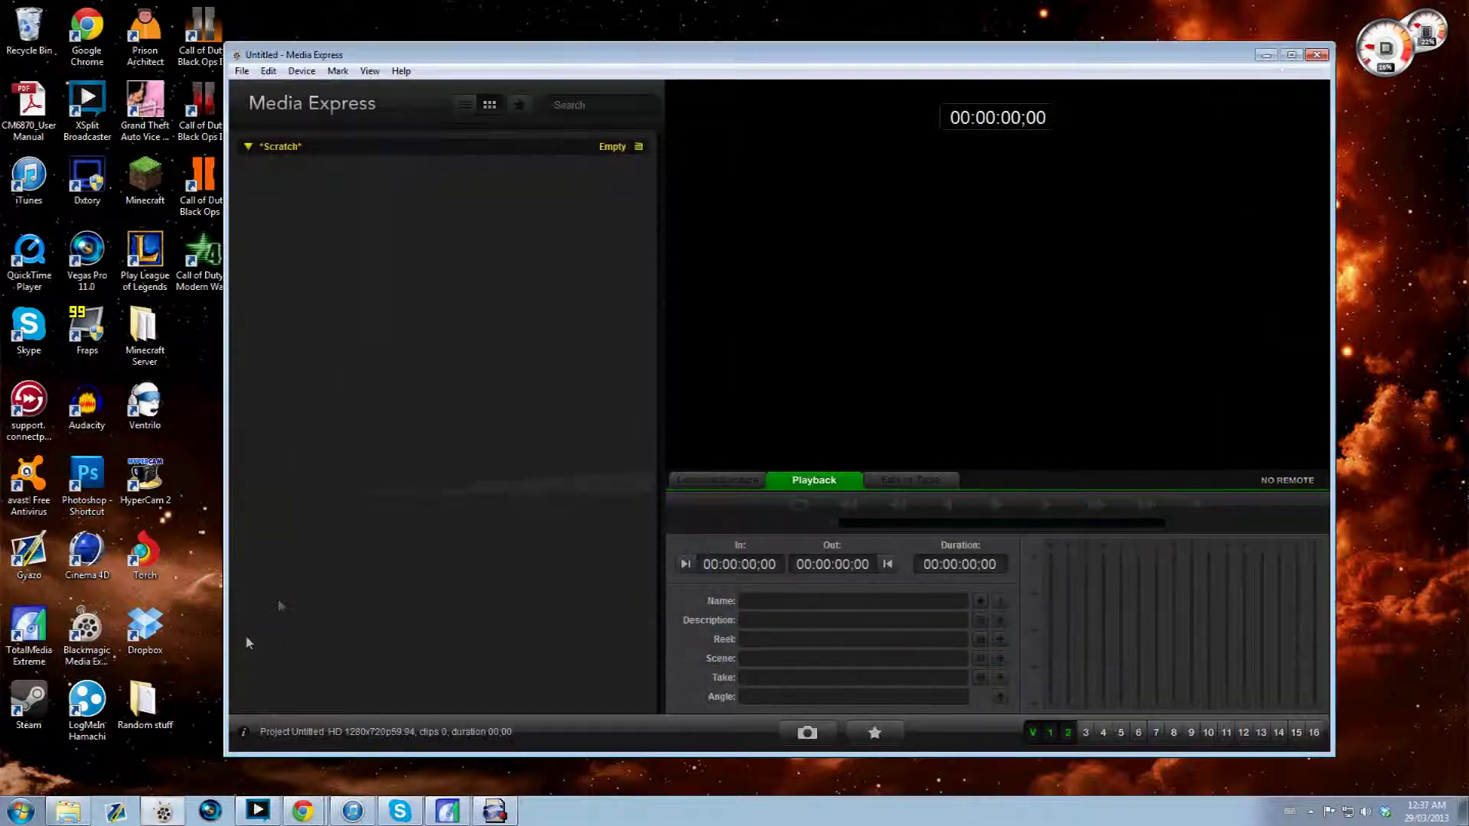
click(741, 482)
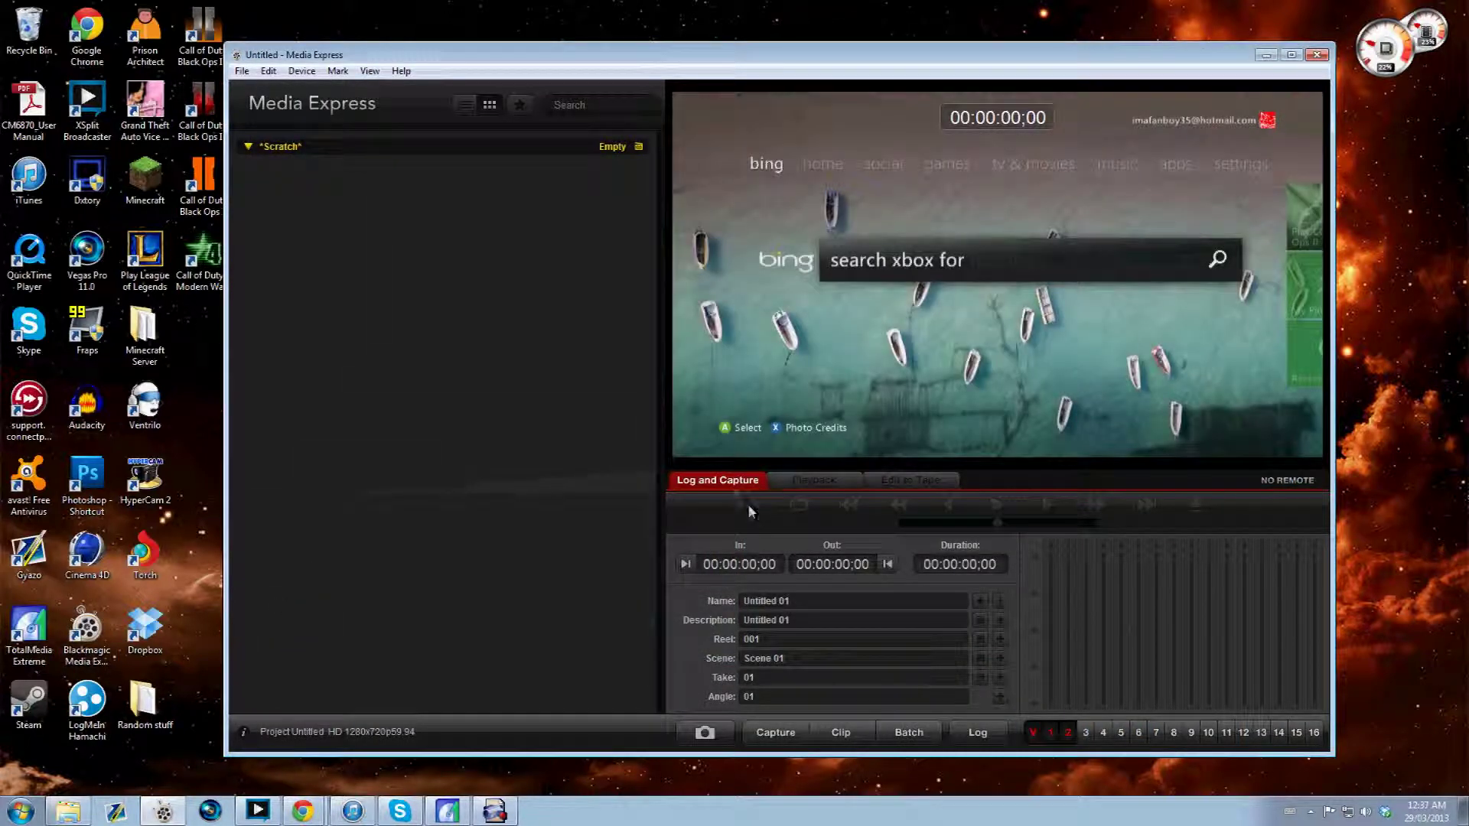
click(269, 70)
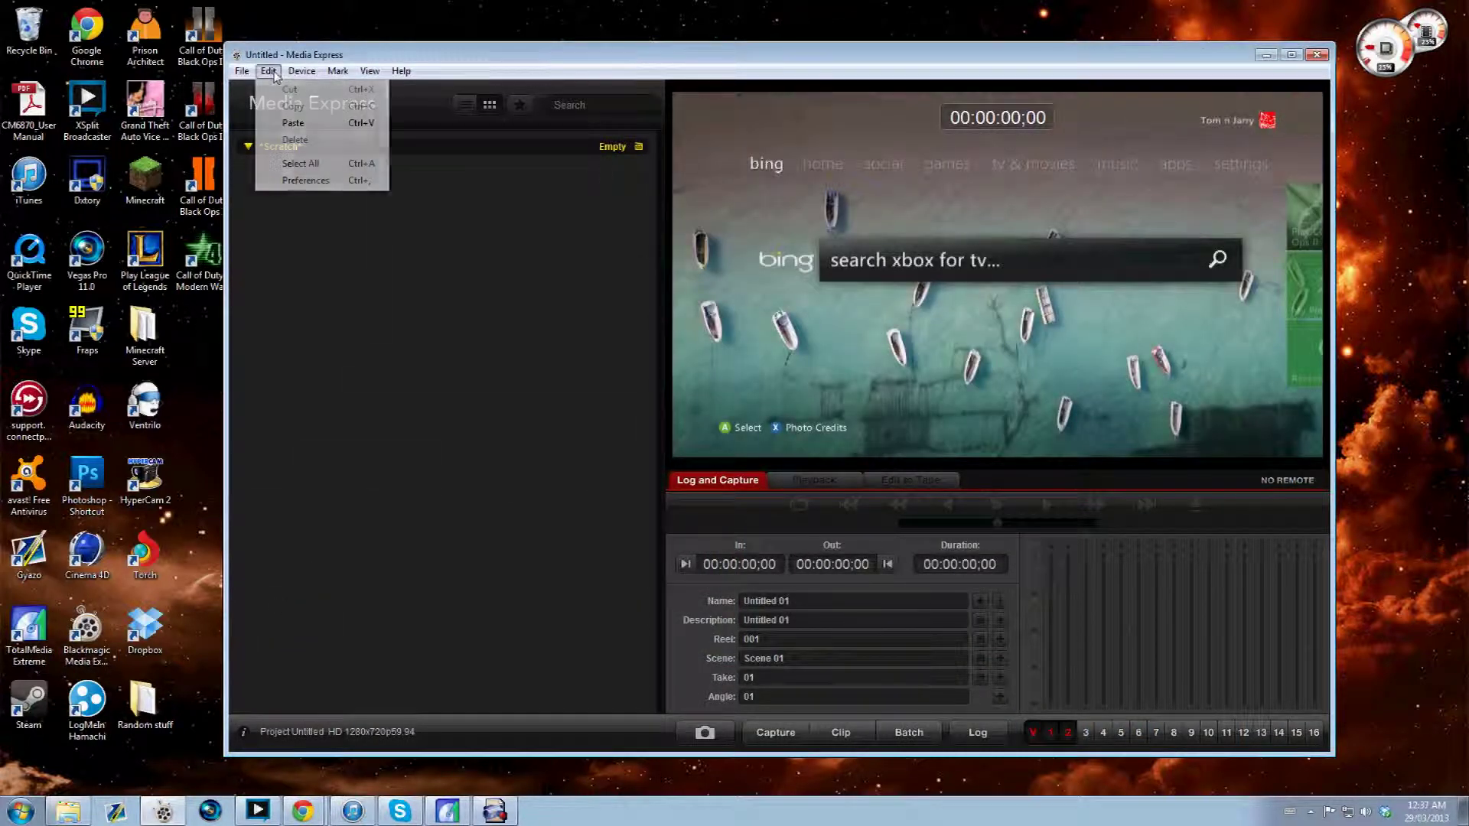
click(309, 181)
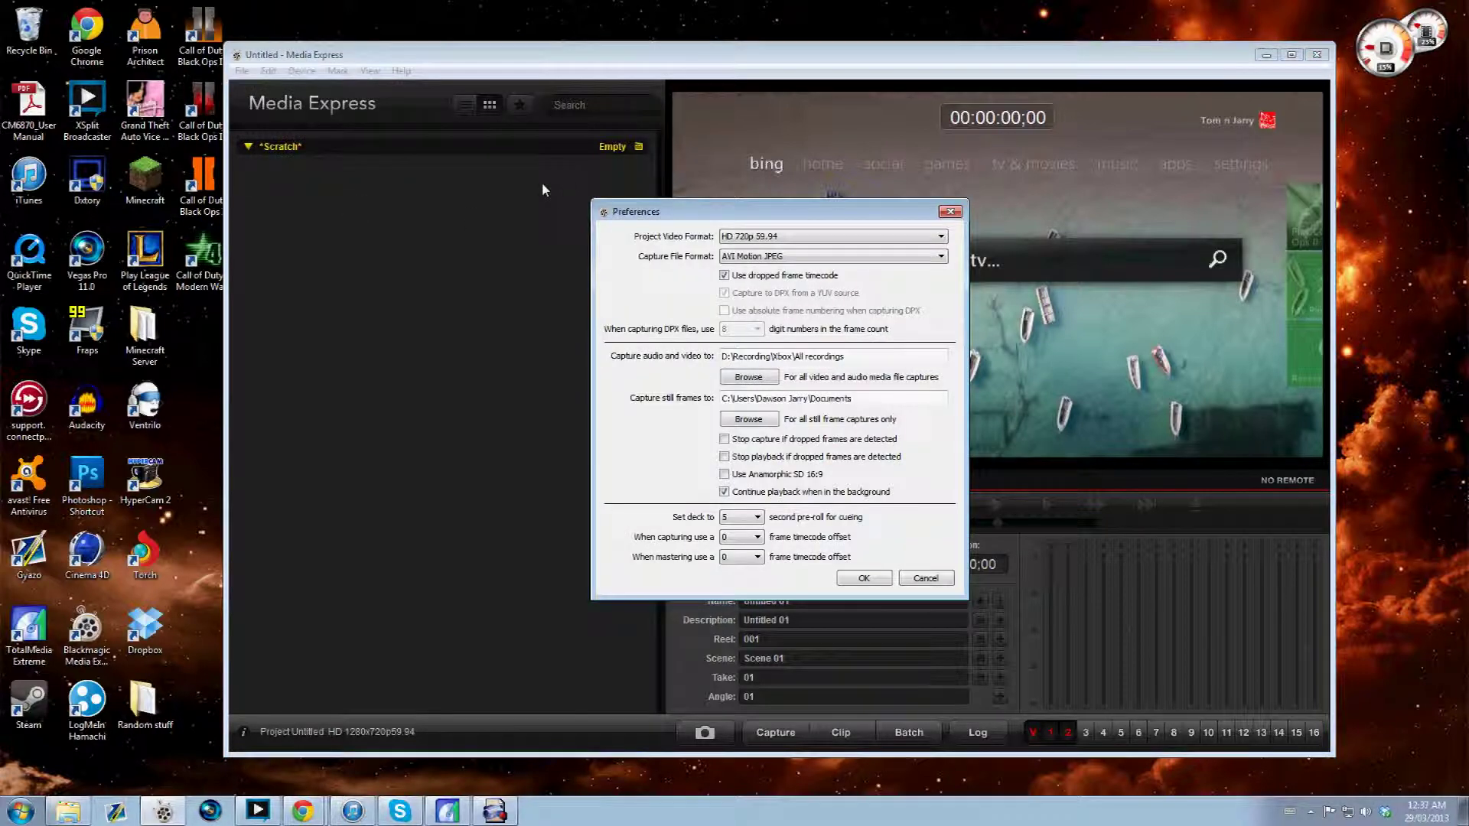
drag(790, 219, 749, 207)
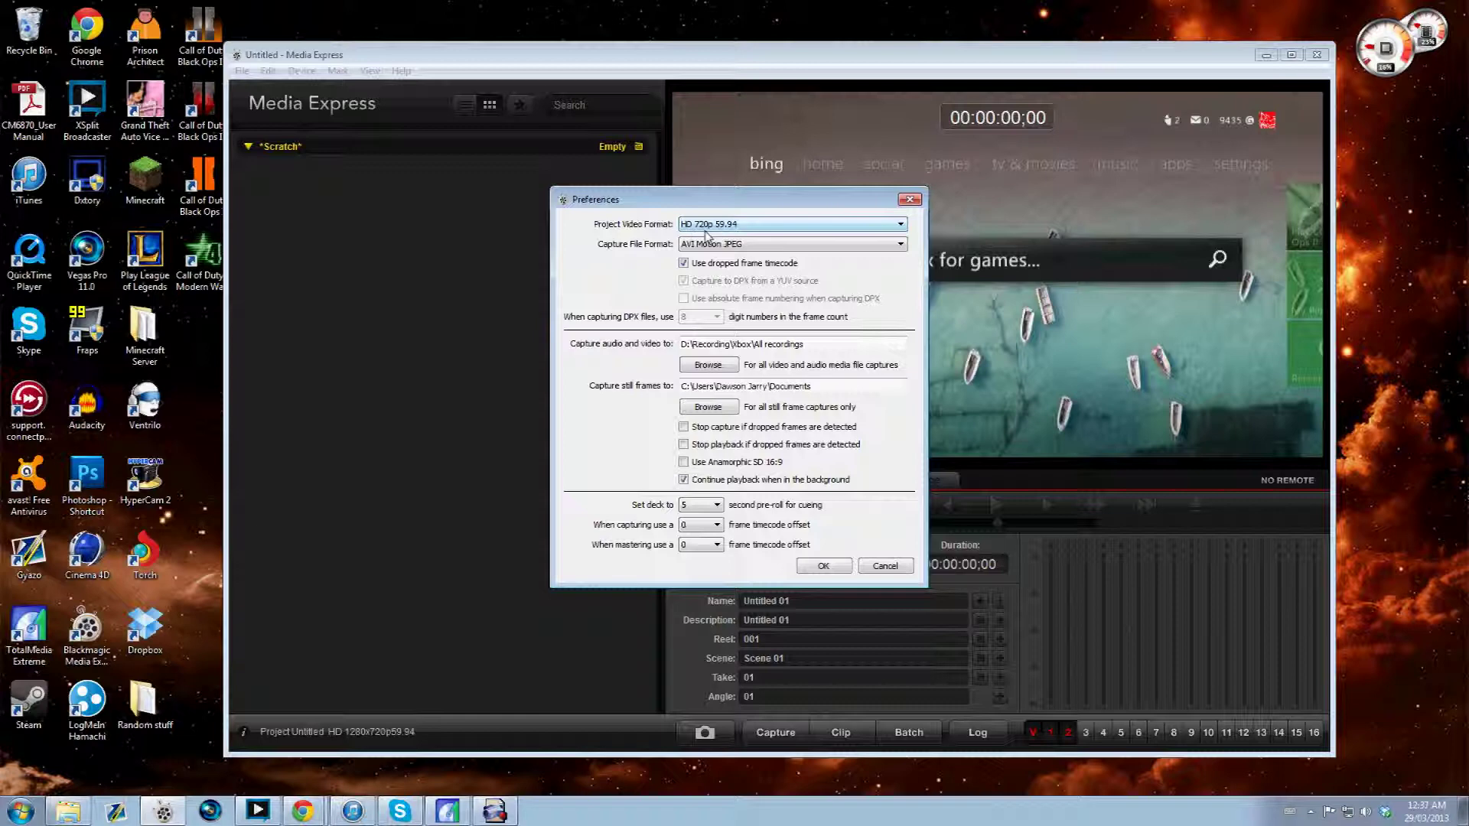
click(761, 224)
click(761, 224)
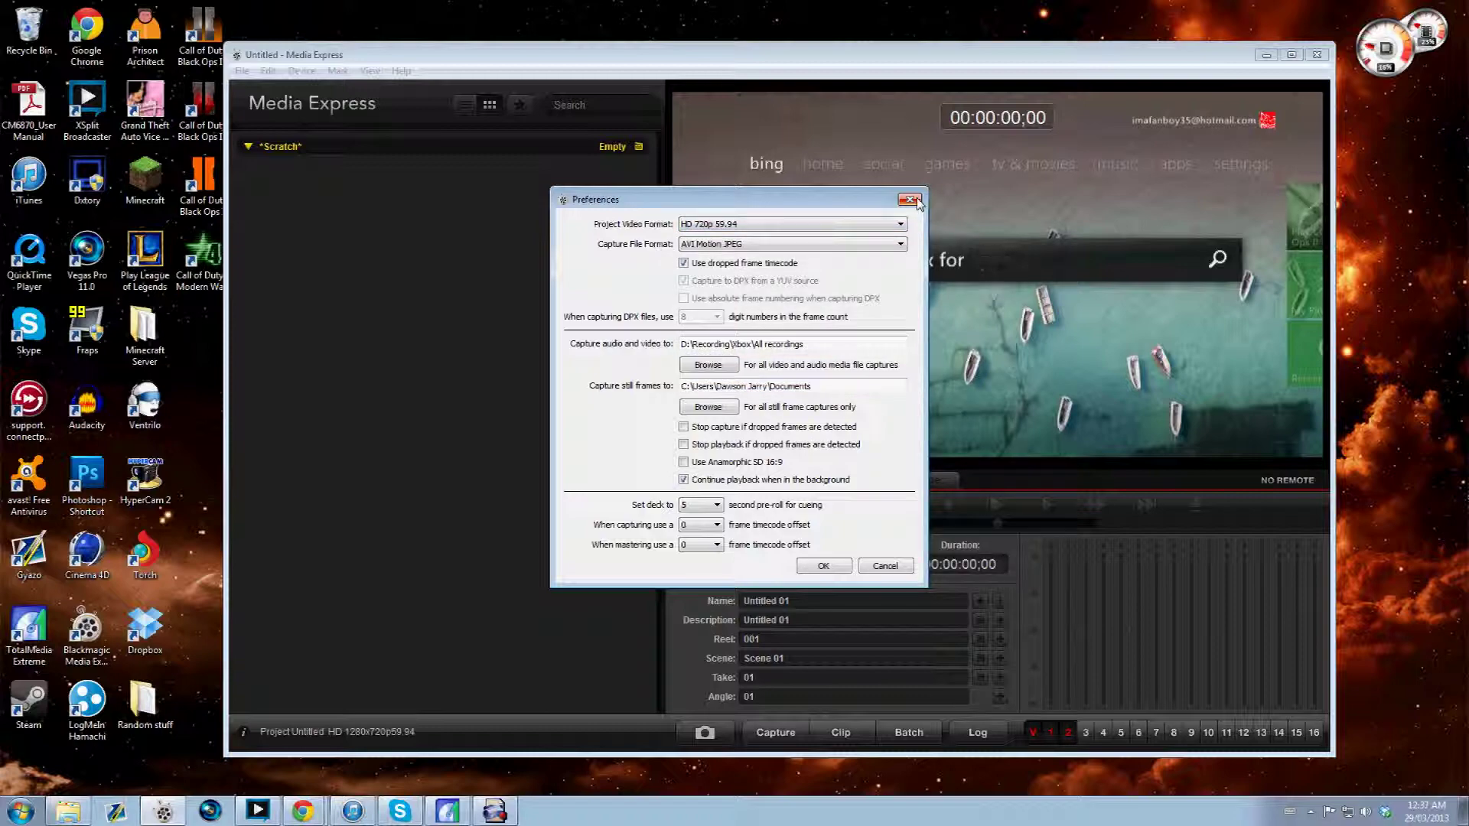
click(918, 201)
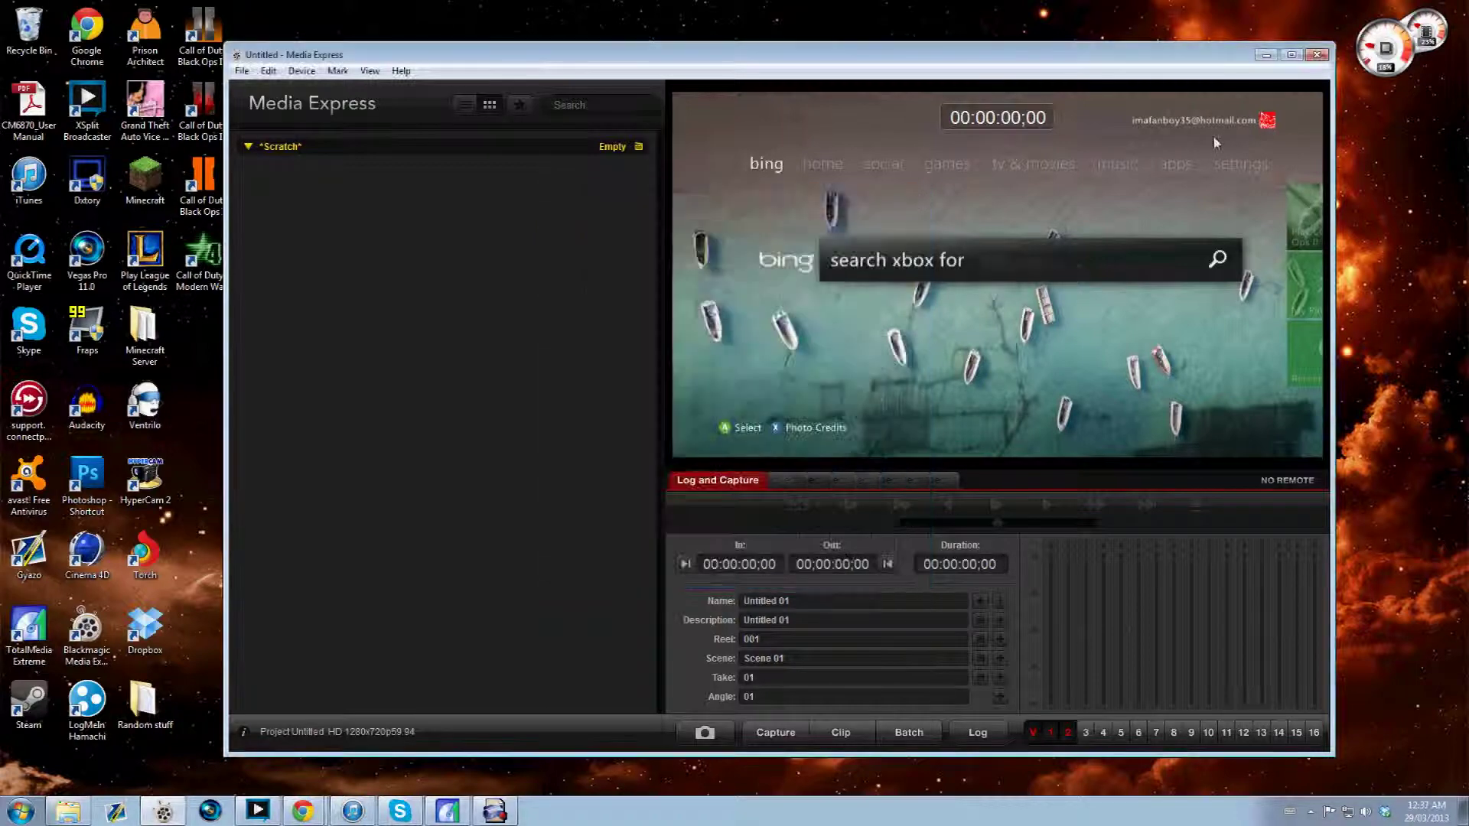
click(1317, 55)
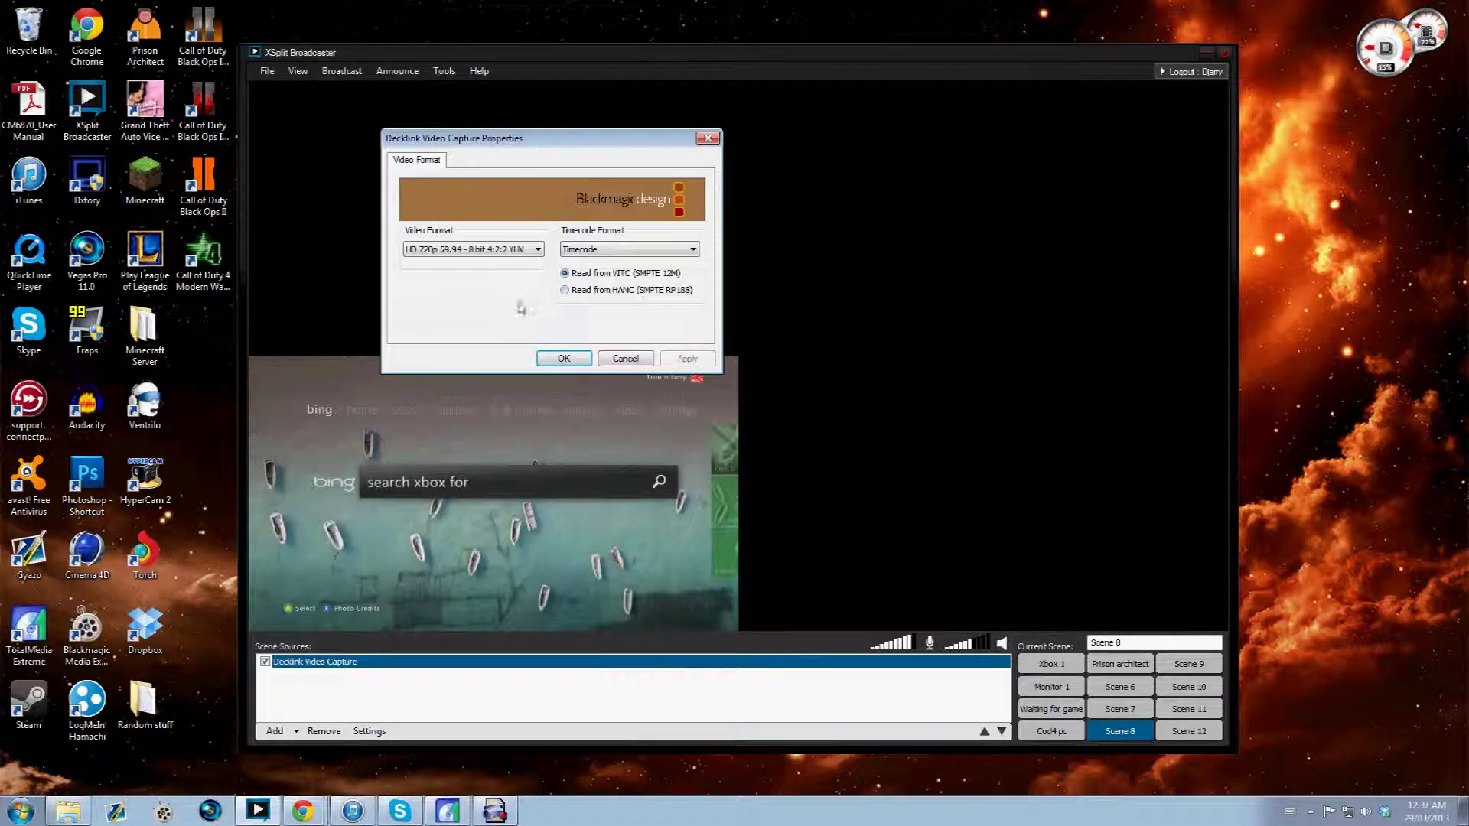
- Reselect HD 720p 59.94 - 8 bit 4:2:2 YUV as the Decklink capture format and accept the properties
click(538, 249)
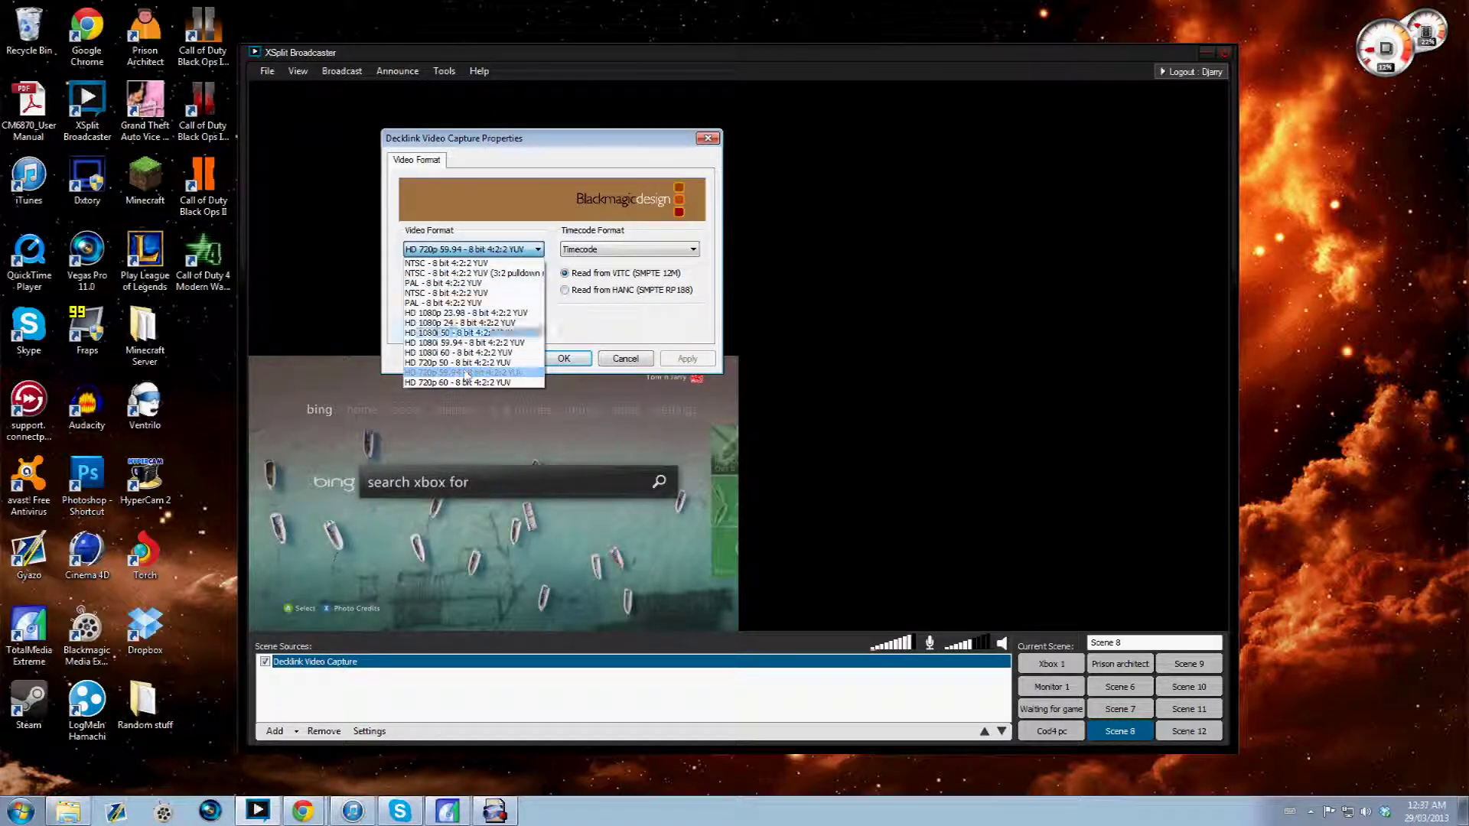
click(466, 252)
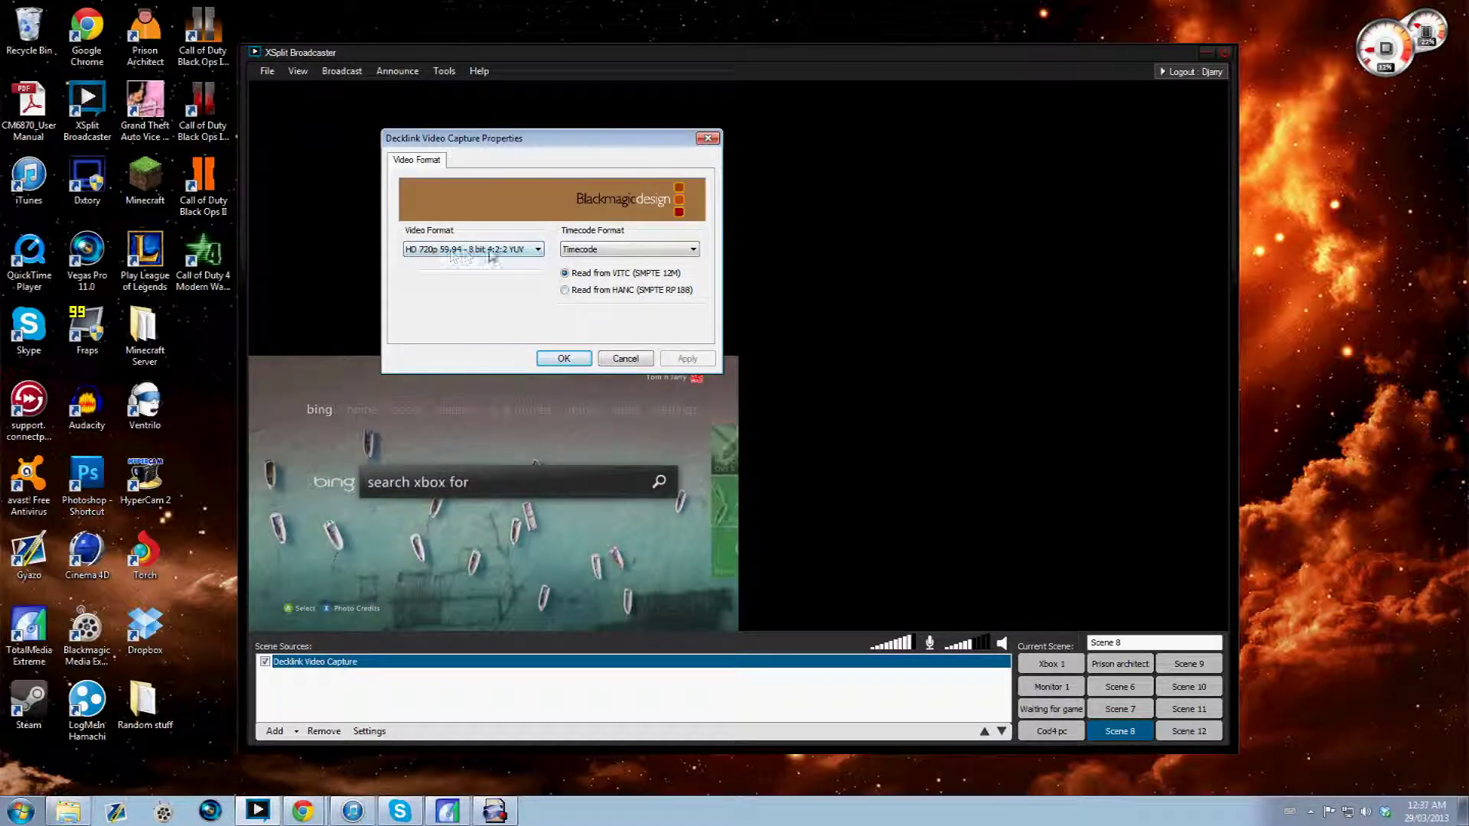
click(468, 252)
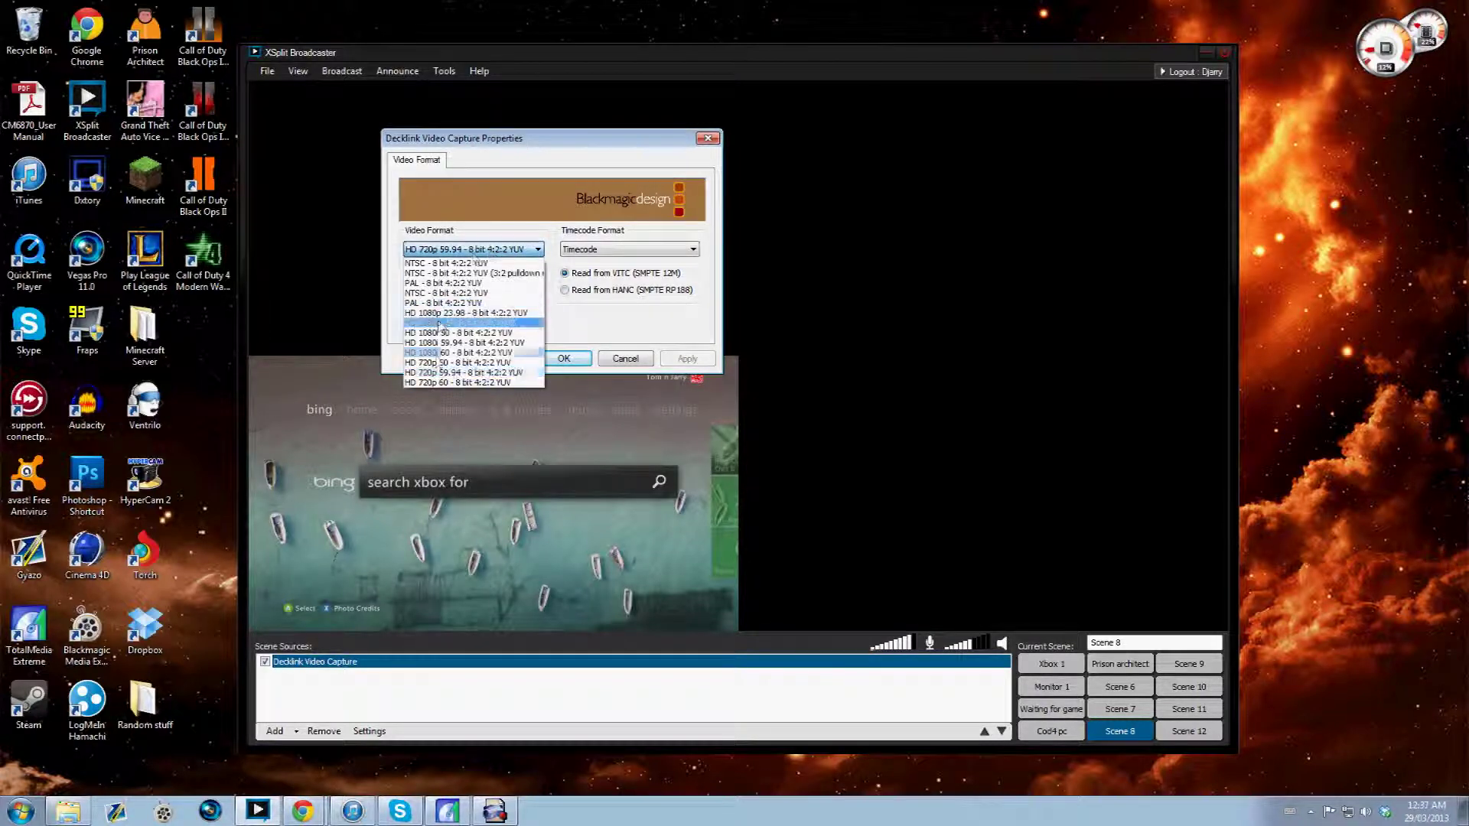
click(456, 373)
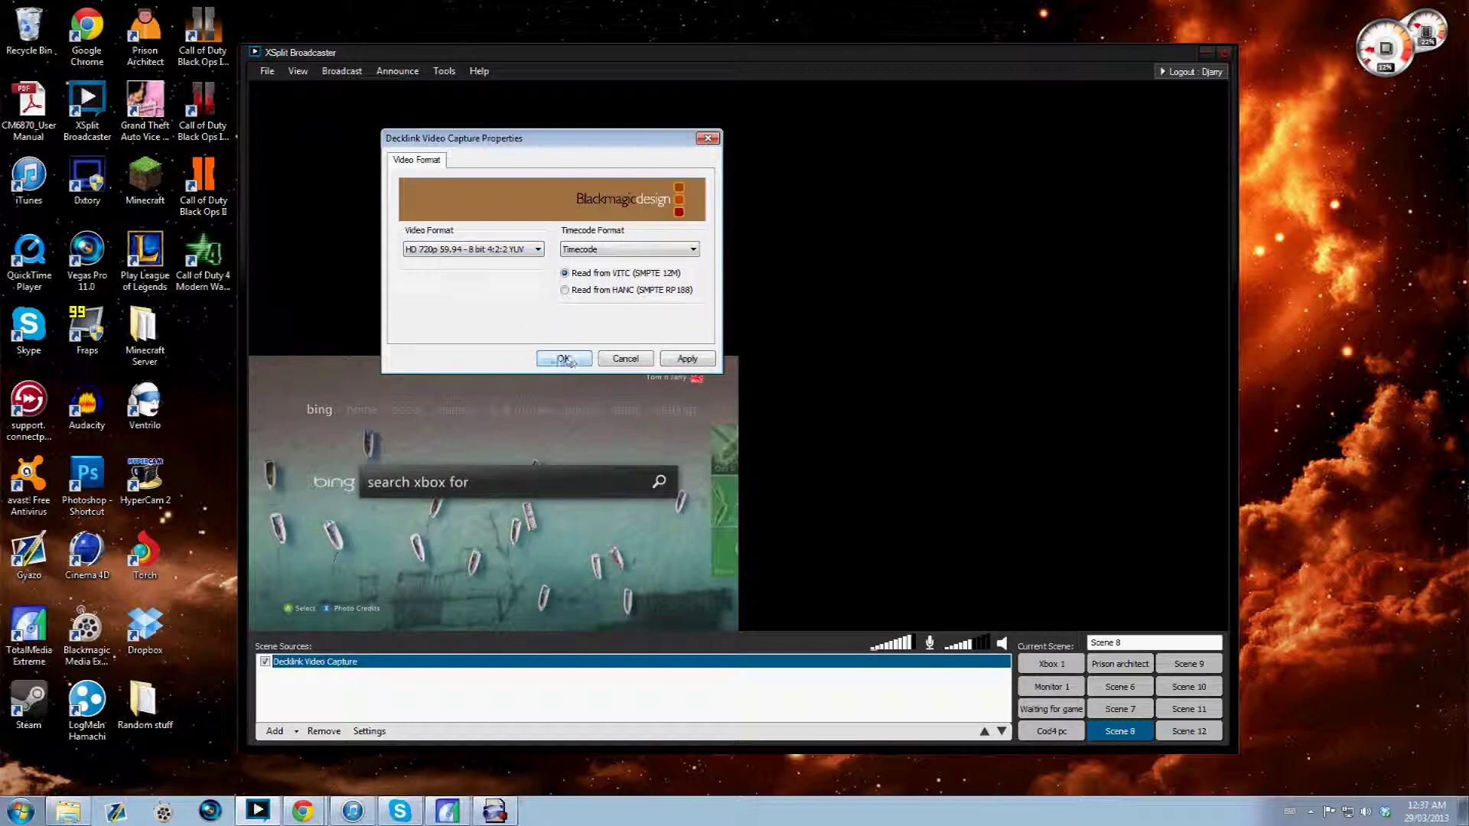
click(566, 358)
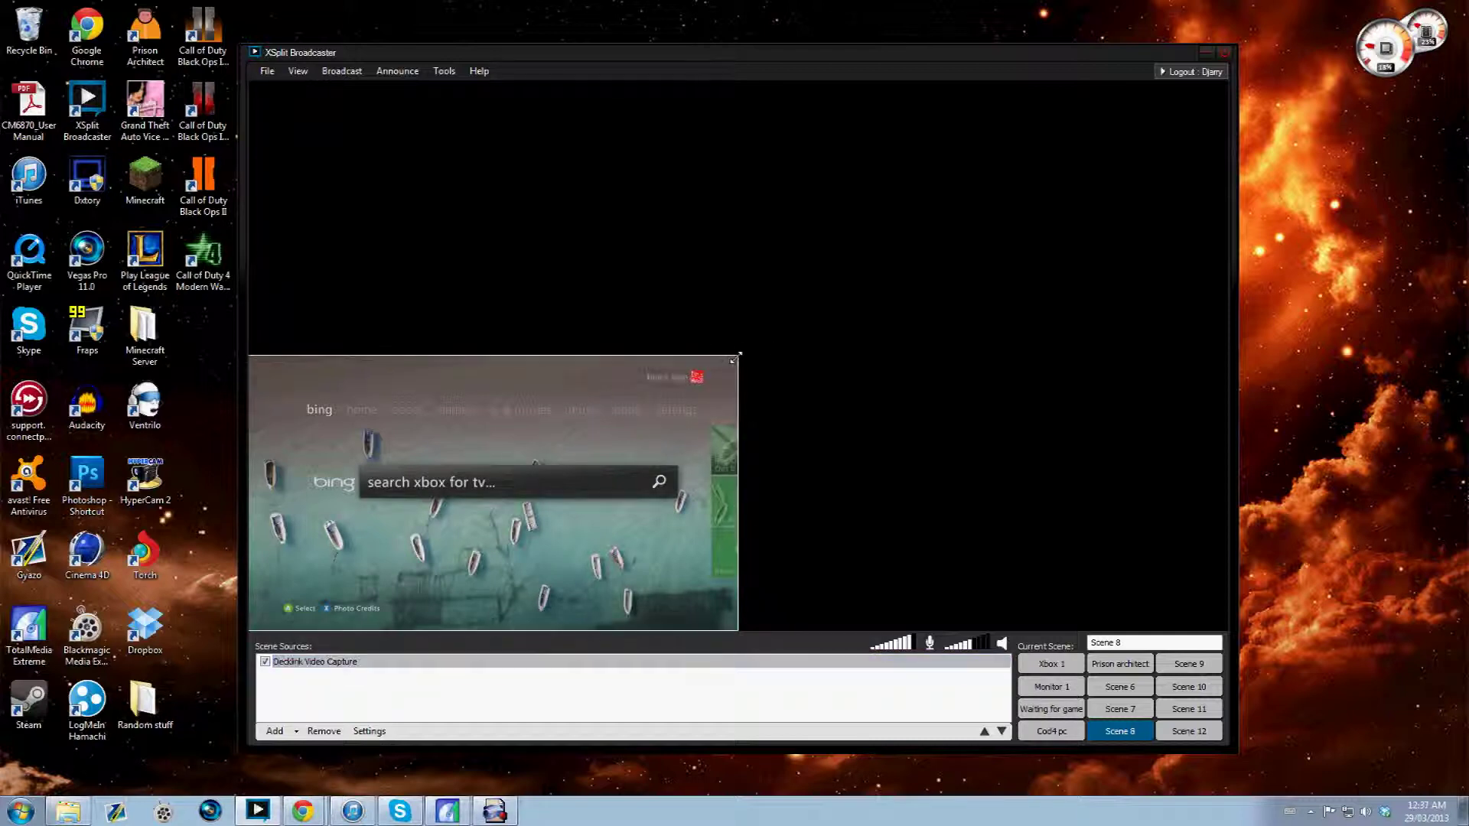
- Enlarge the Decklink Video Capture source so it fills the whole Scene 8 viewport
drag(736, 357, 1232, 77)
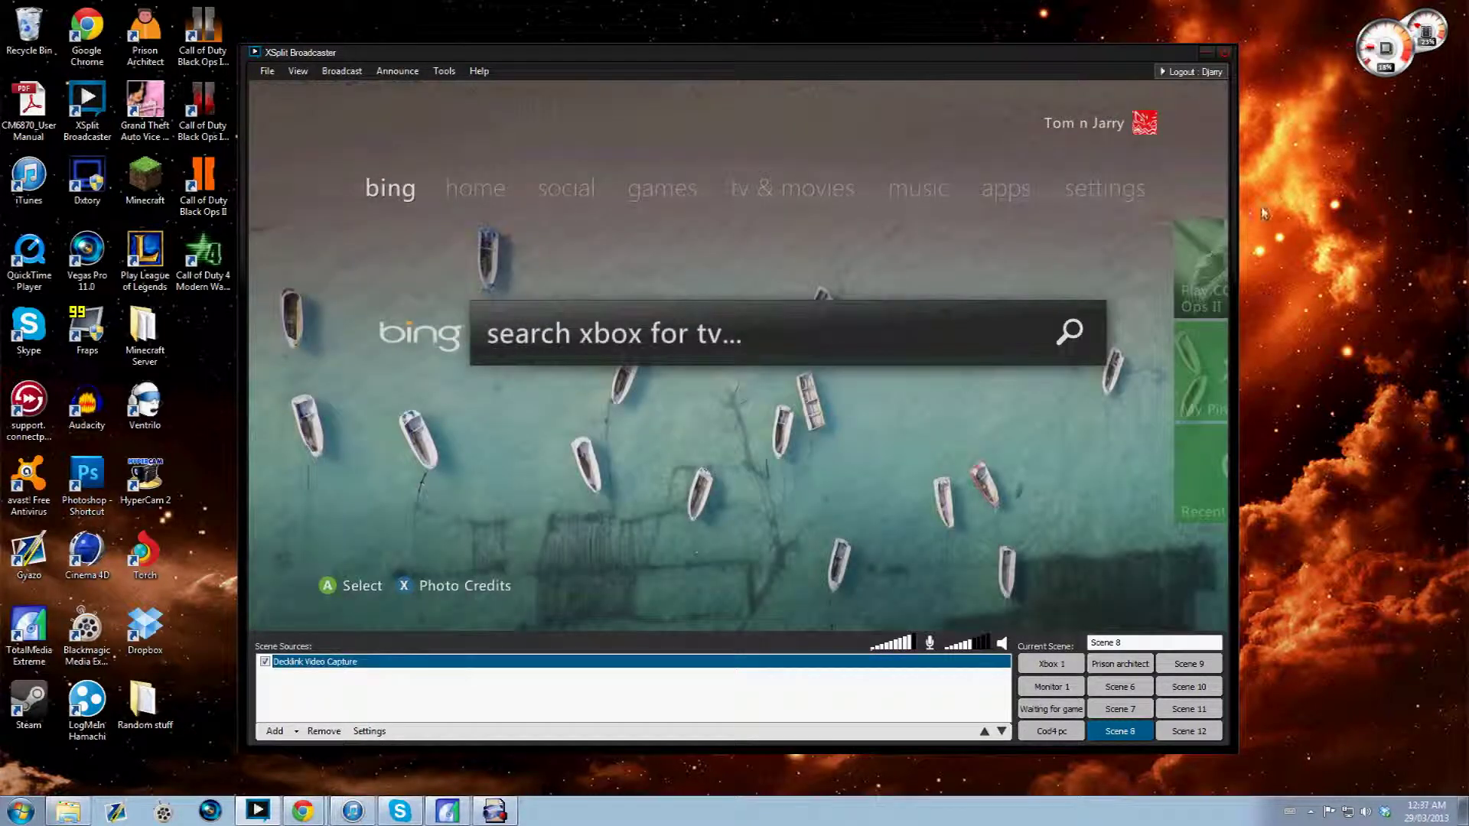
click(788, 414)
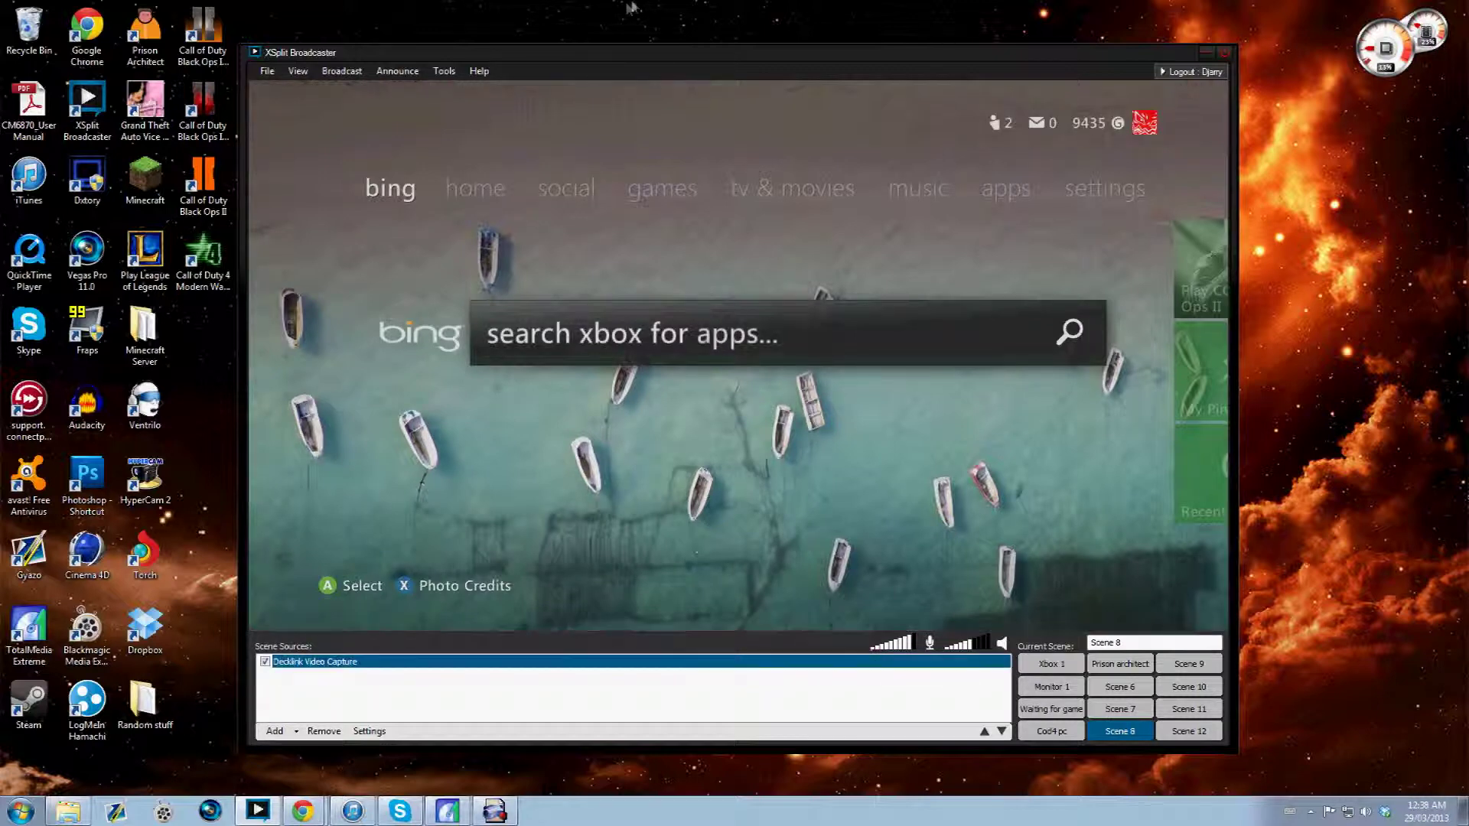
click(342, 71)
mouse_move(397, 70)
click(580, 58)
- Switch to the empty Scene 9 and scale the viewport to 70%, moving the window aside to free desktop space
click(1200, 666)
drag(963, 54, 819, 59)
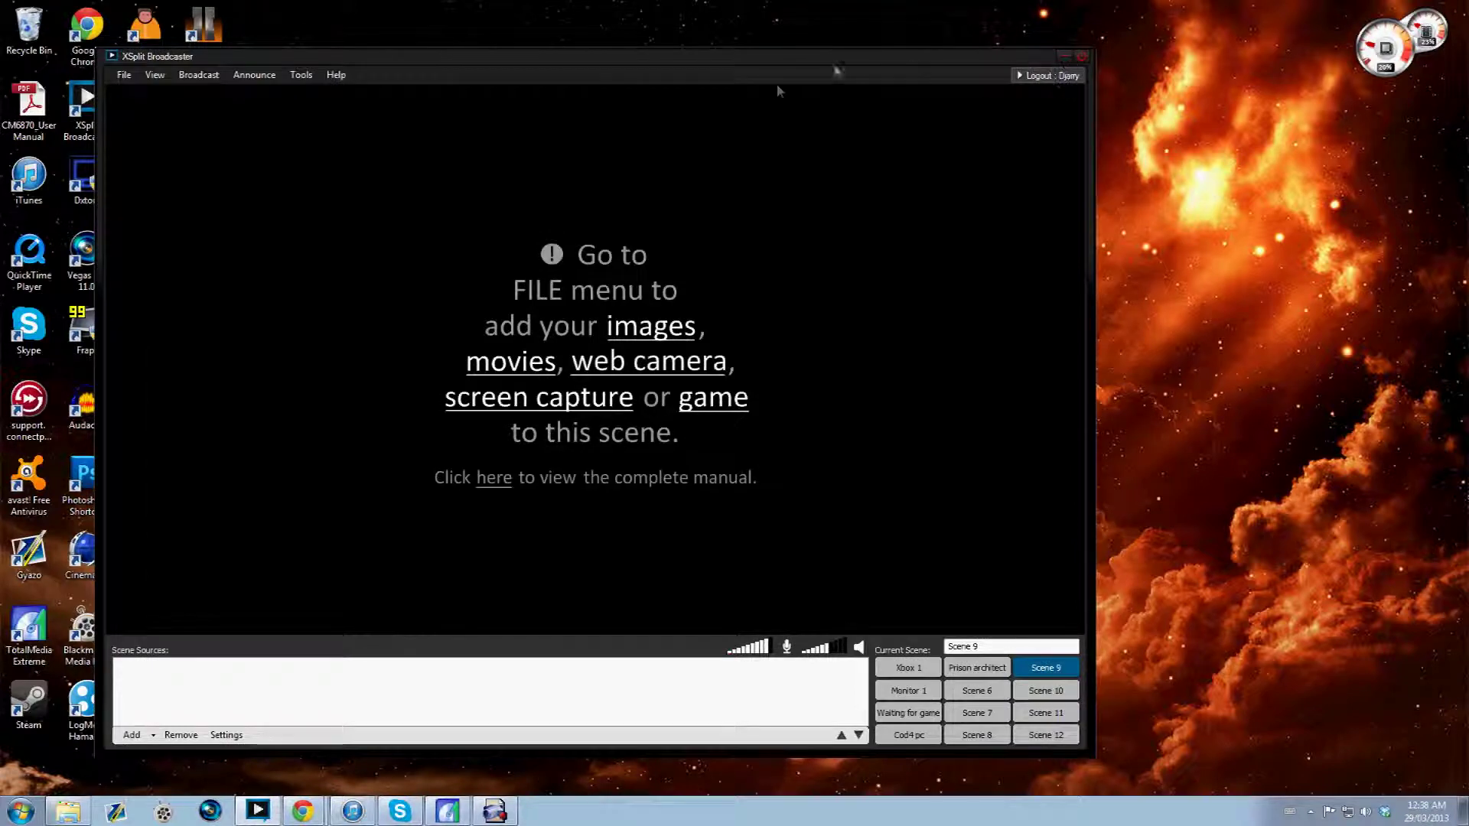
click(124, 74)
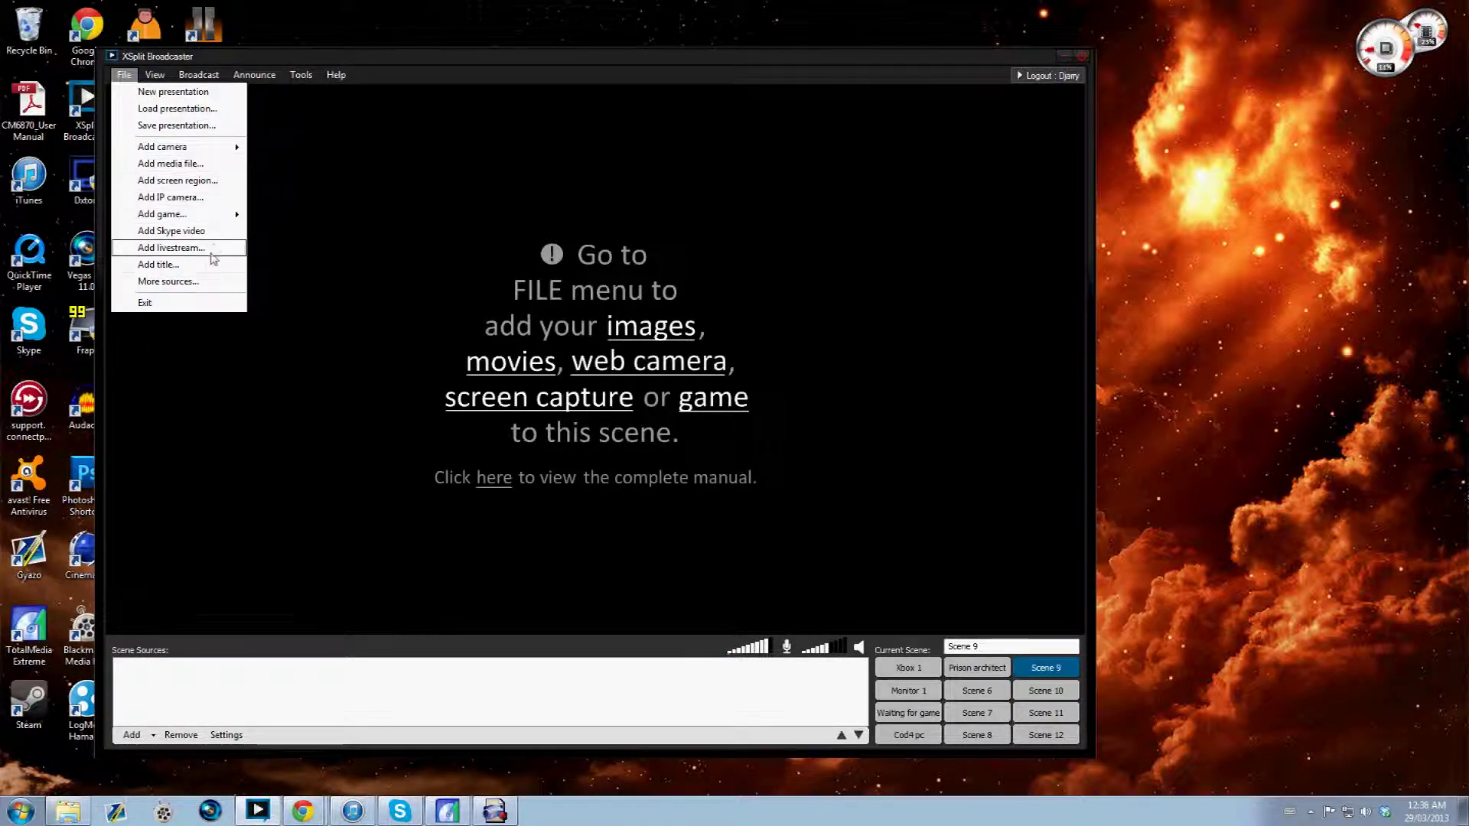
mouse_move(154, 75)
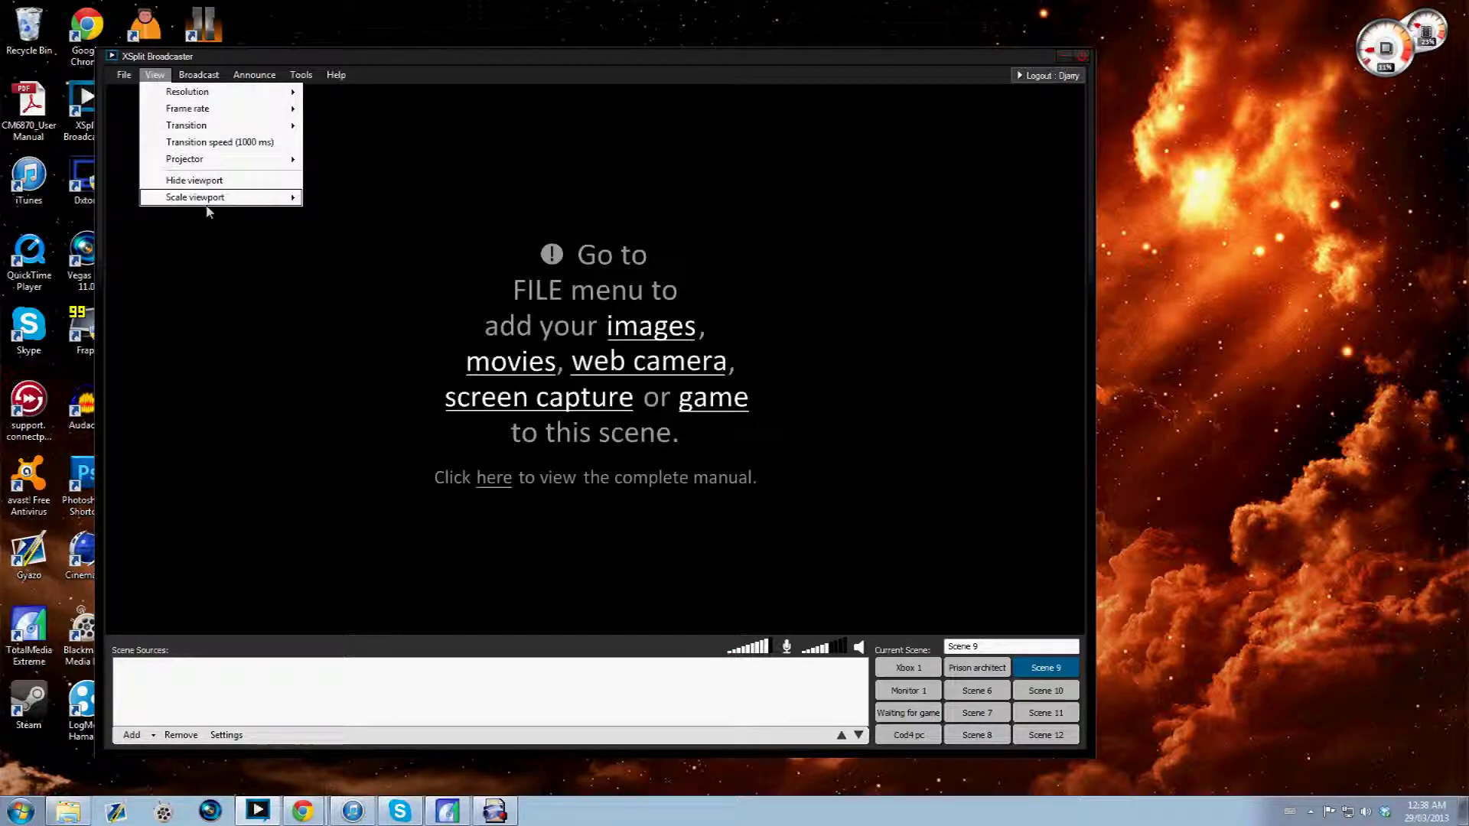
mouse_move(209, 201)
click(356, 252)
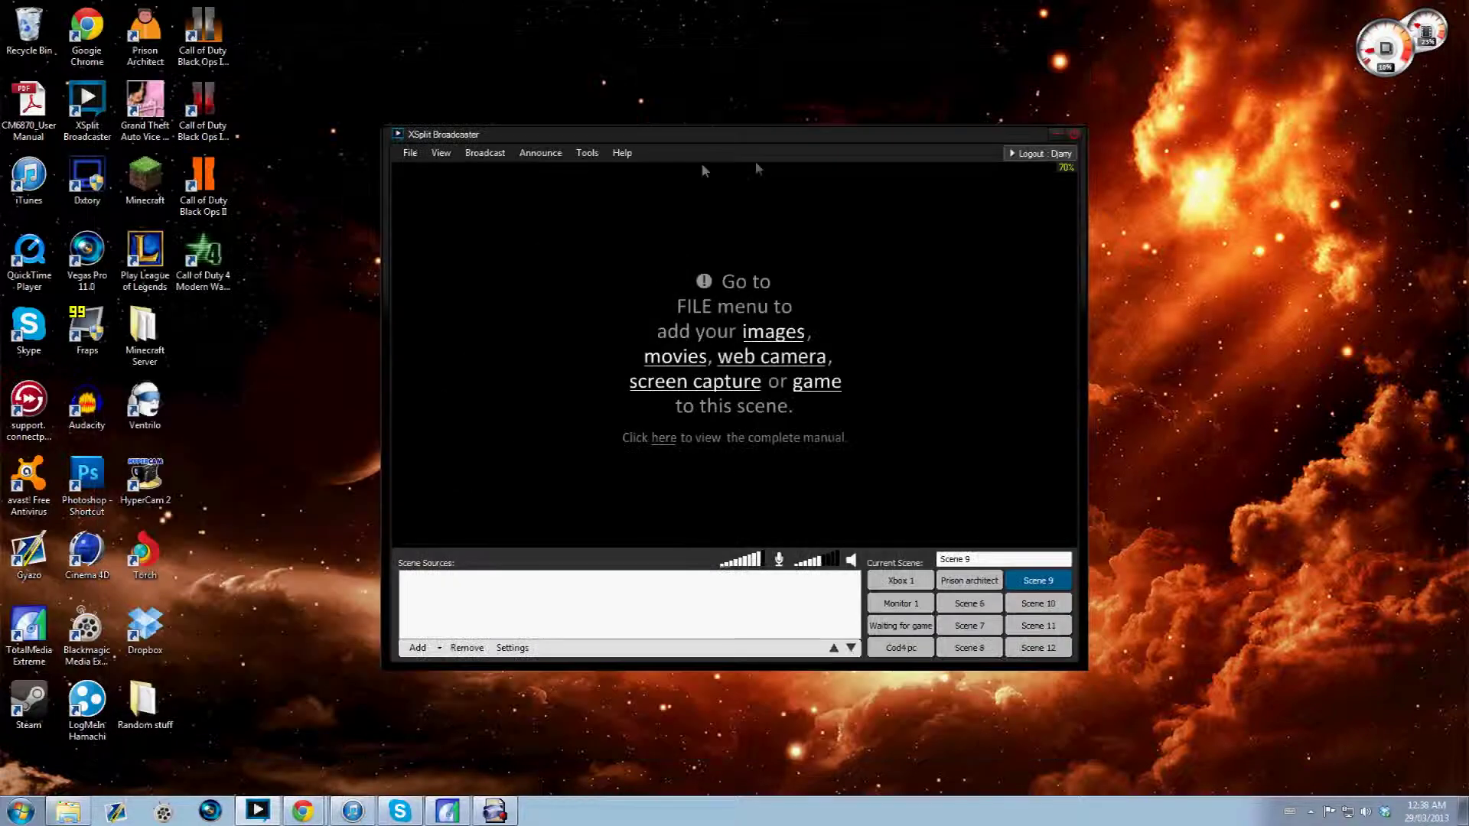
drag(782, 146, 407, 31)
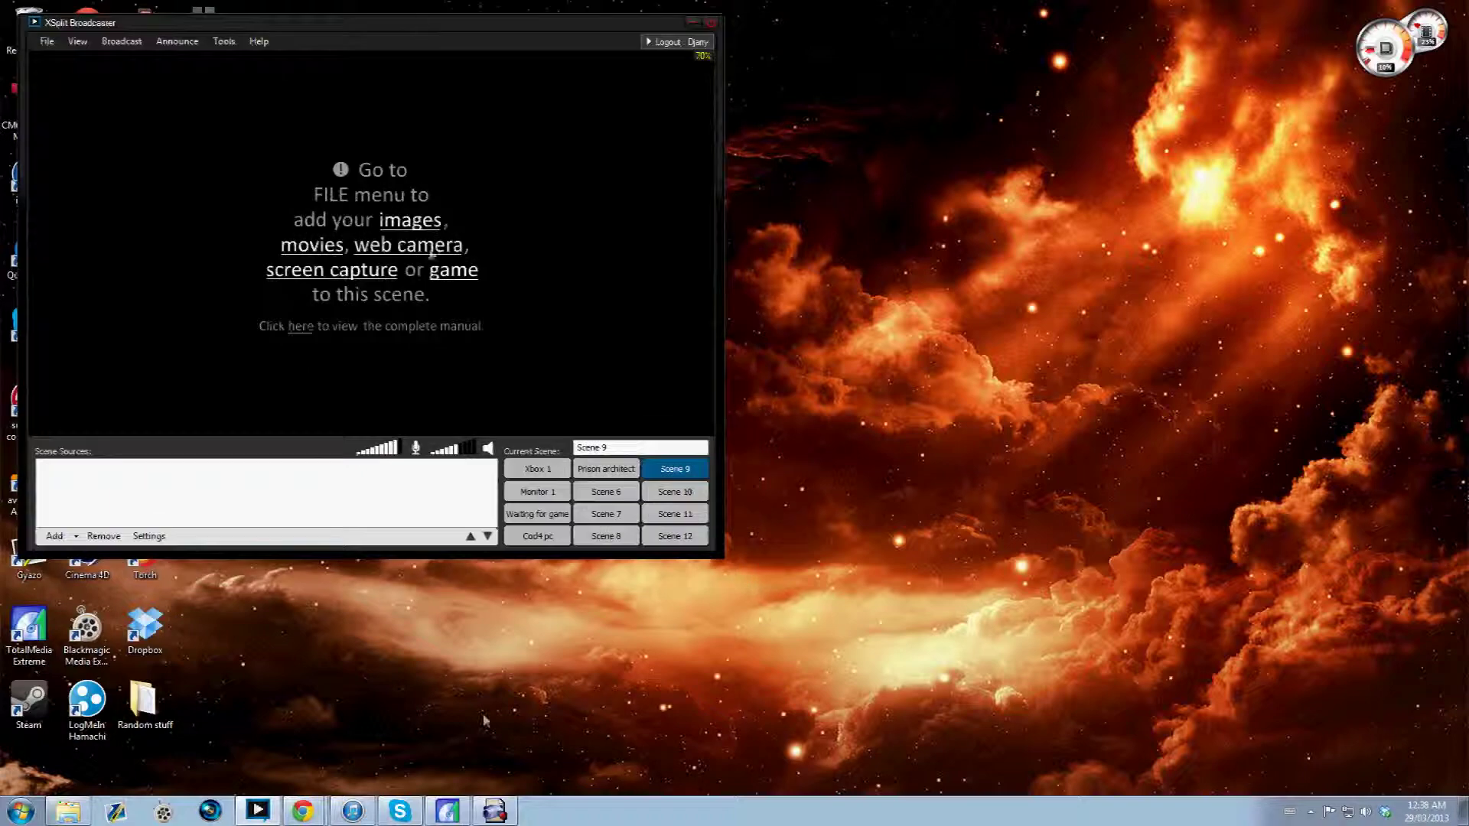
- Show the ArcSoft Capture Module beside XSplit and add a 498 x 228 screen region of its preview to Scene 9
click(496, 812)
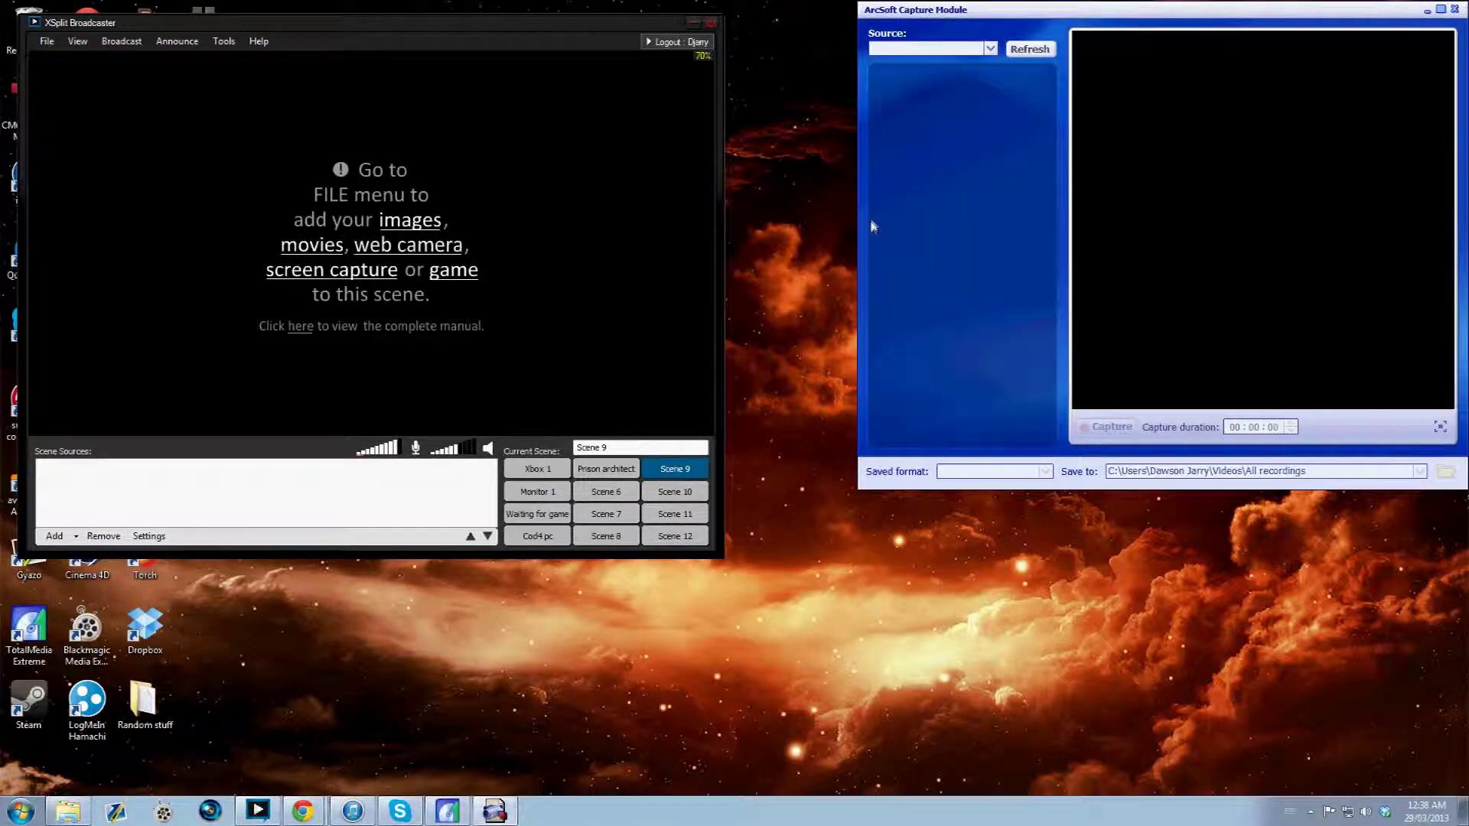
mouse_move(1221, 20)
mouse_down()
mouse_move(1221, 37)
mouse_move(1217, 24)
mouse_up()
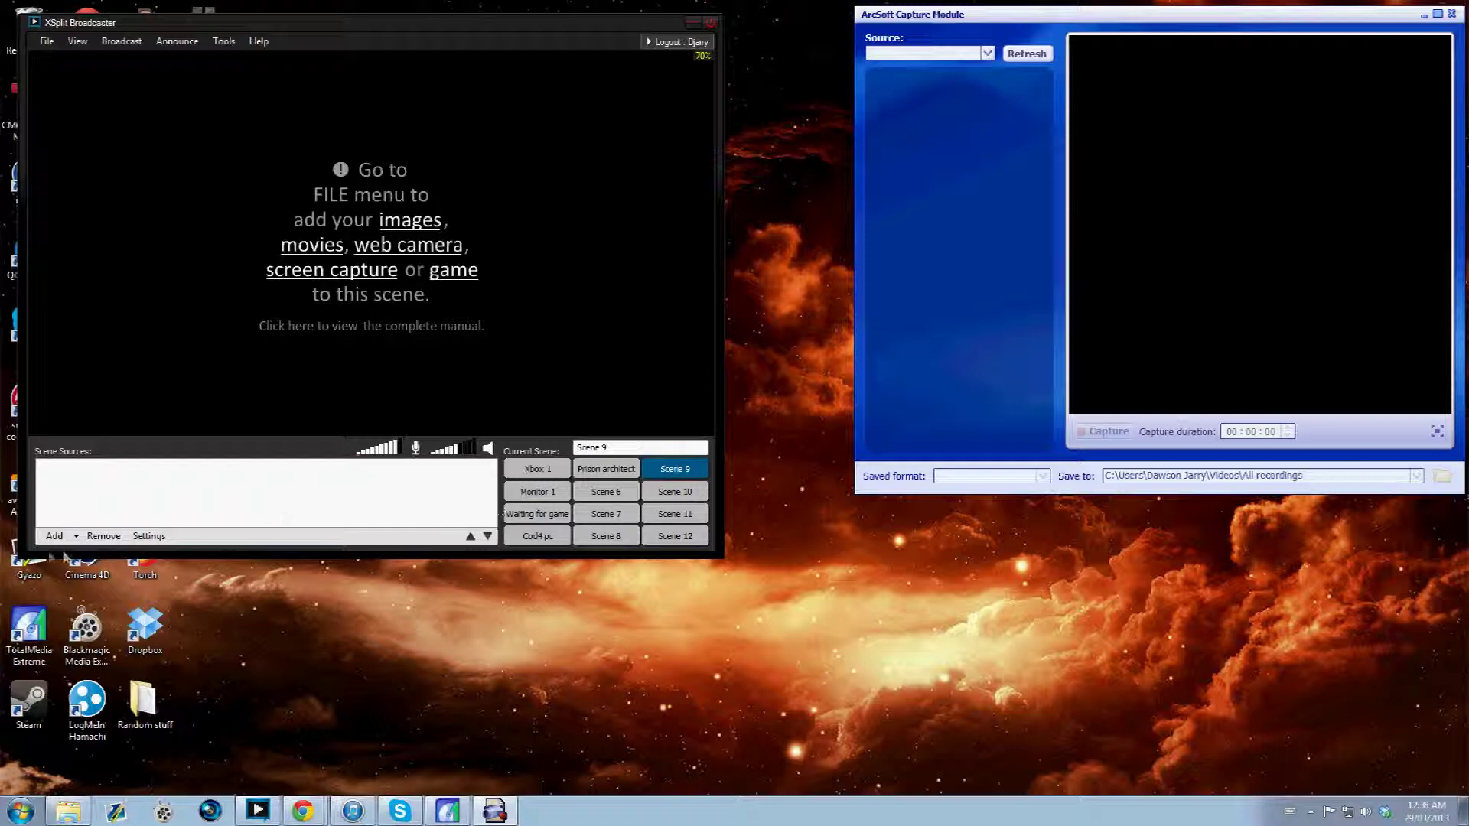
click(74, 537)
click(113, 605)
click(75, 537)
click(151, 590)
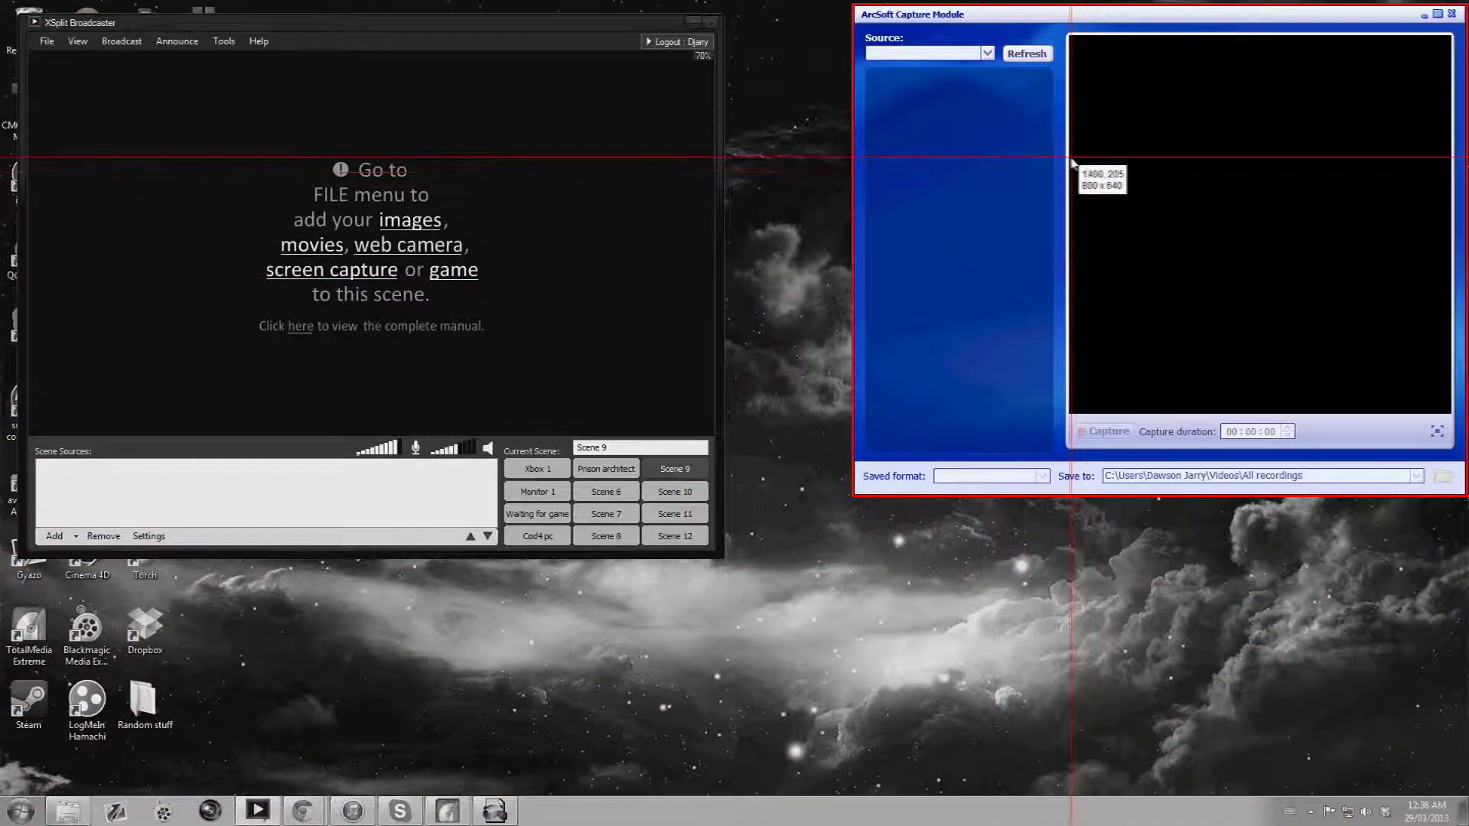
drag(1069, 147, 1450, 320)
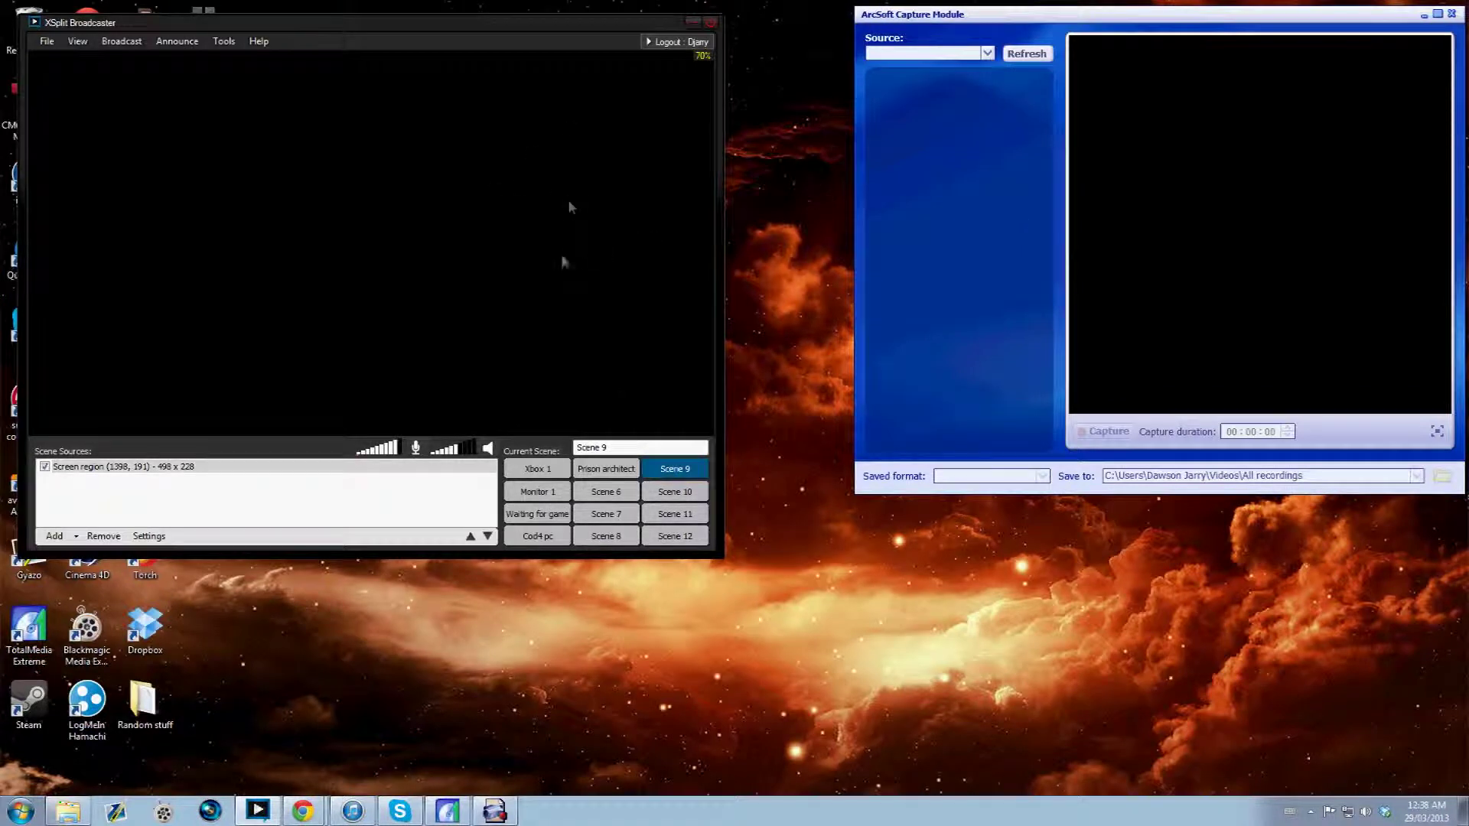
drag(373, 248, 38, 93)
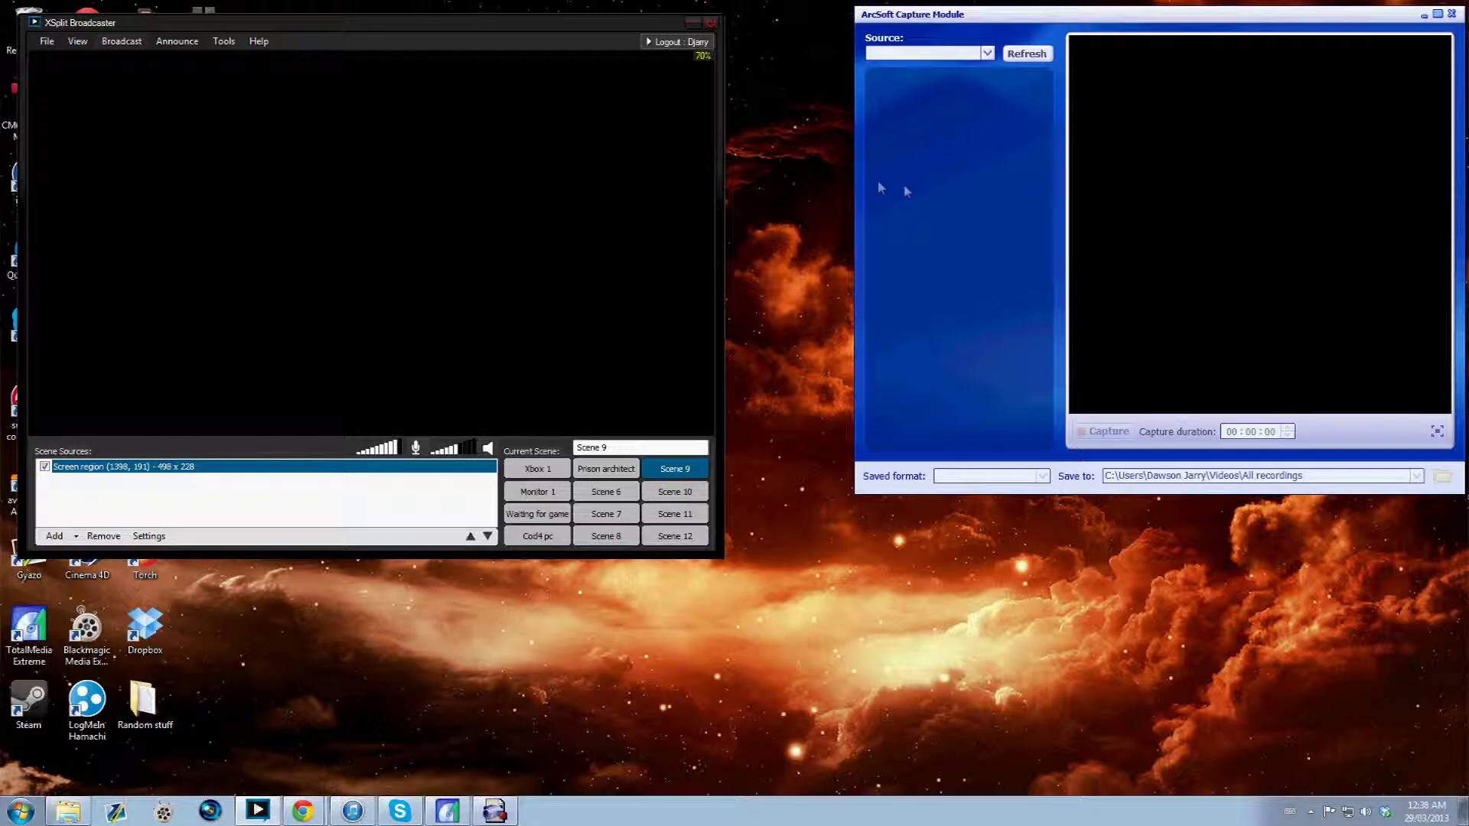
- Refresh the ArcSoft Capture Module's source list and view its preview maximized before restoring the window
click(1036, 57)
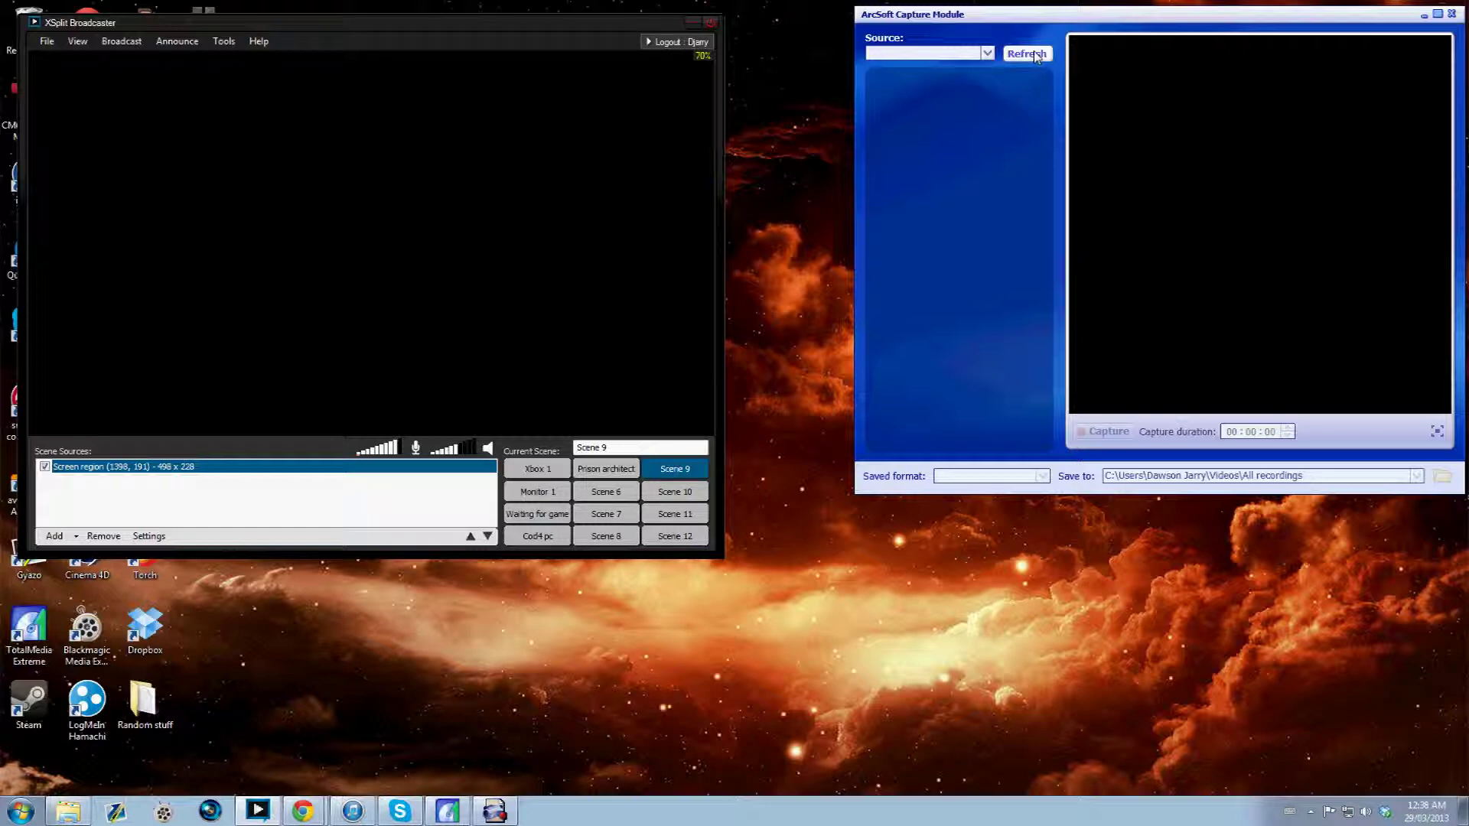
click(1439, 14)
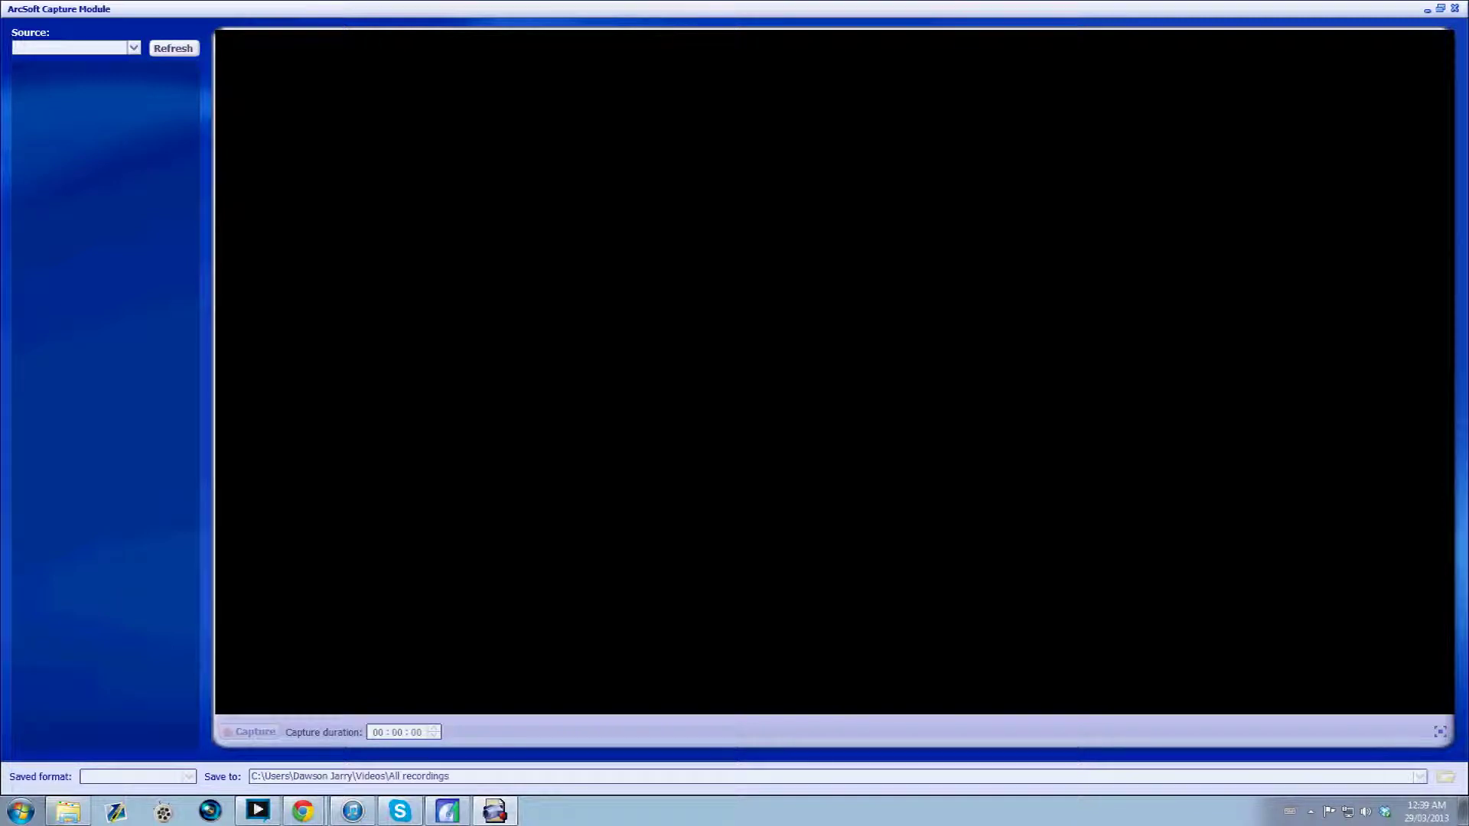
click(1440, 9)
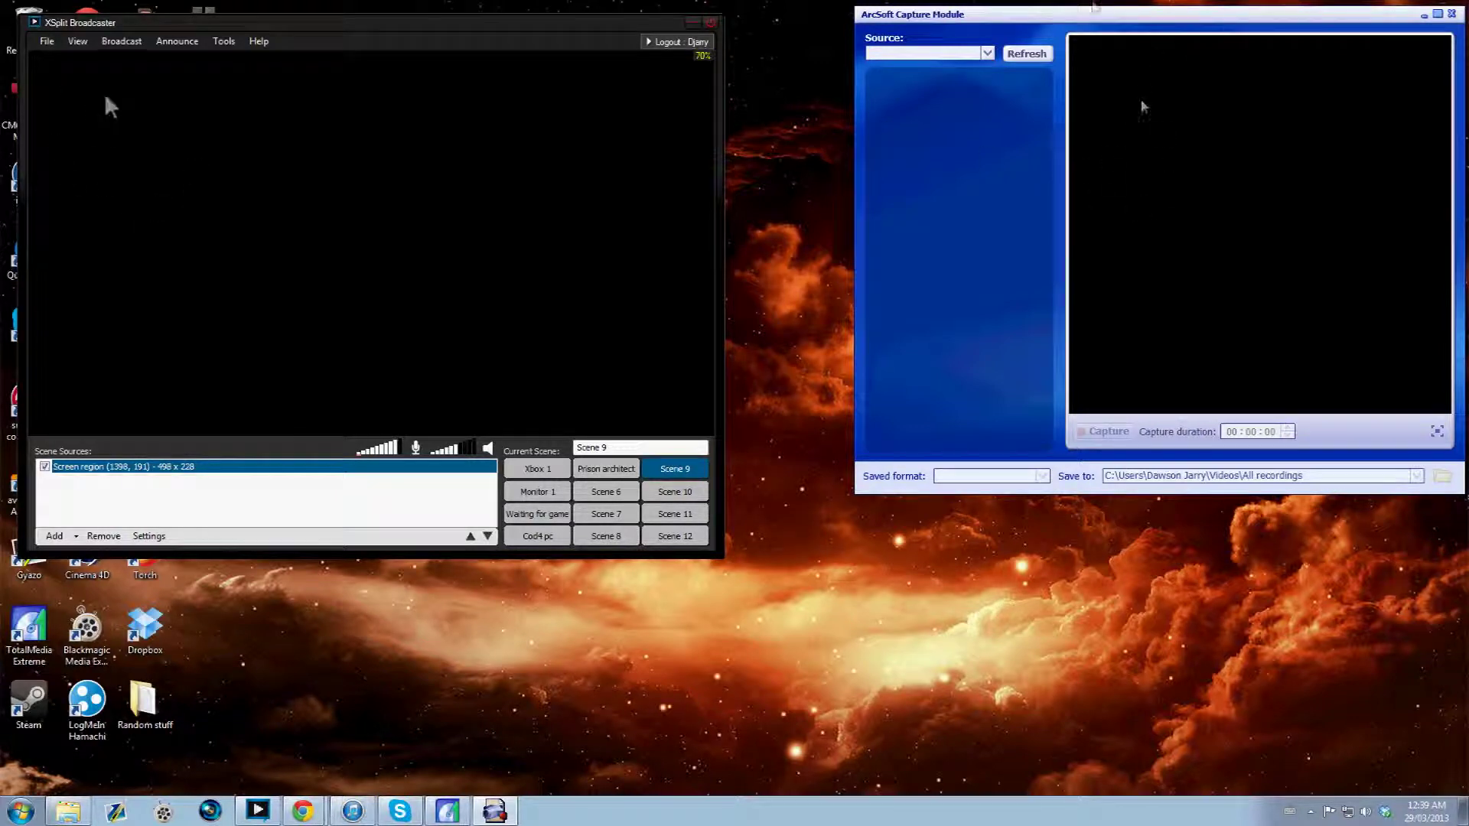
- Switch to Chrome, look over the XSplit website and the Twitch channel page, and minimize the browser
mouse_move(310, 813)
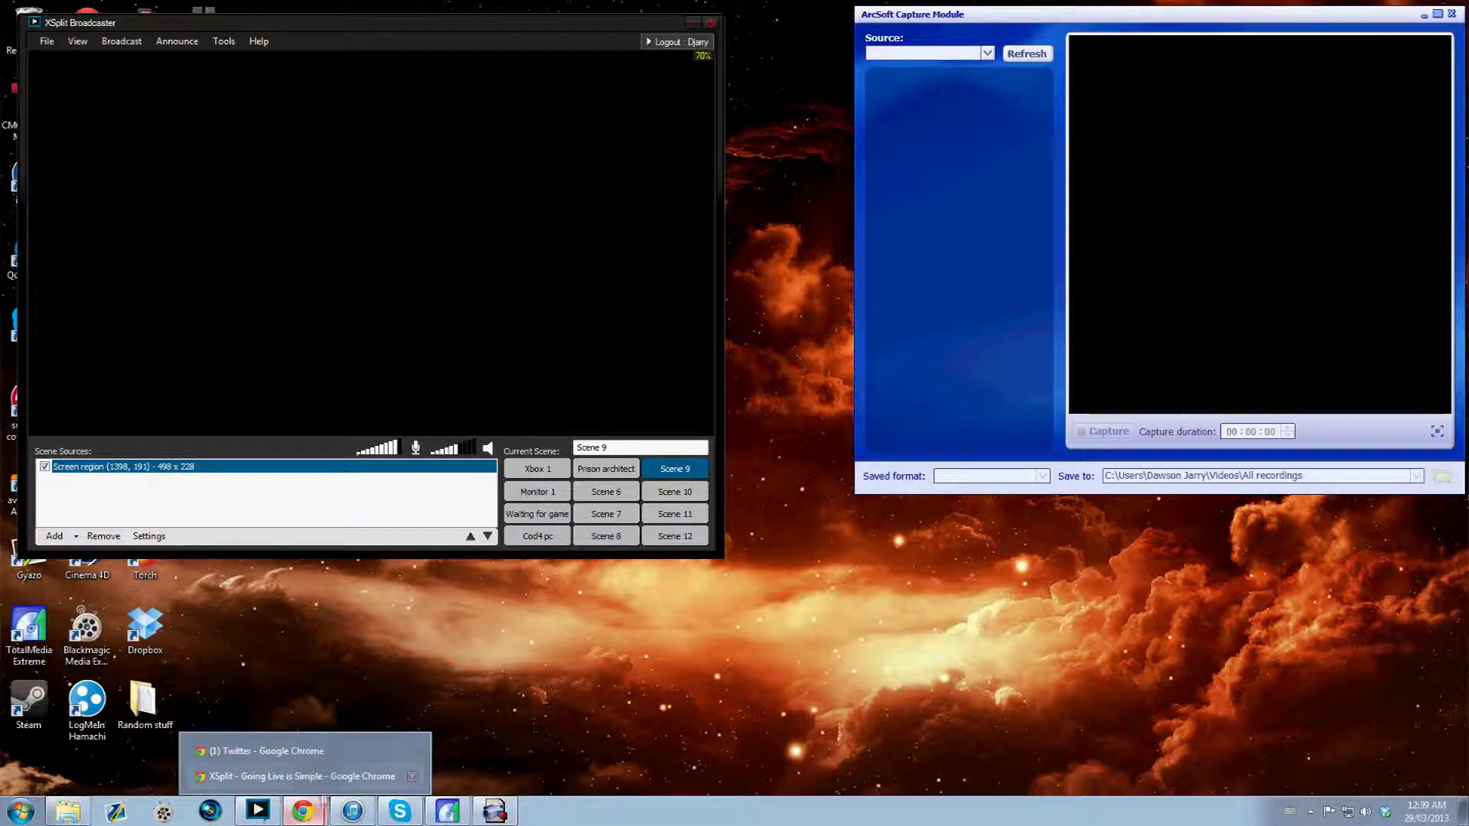
click(327, 775)
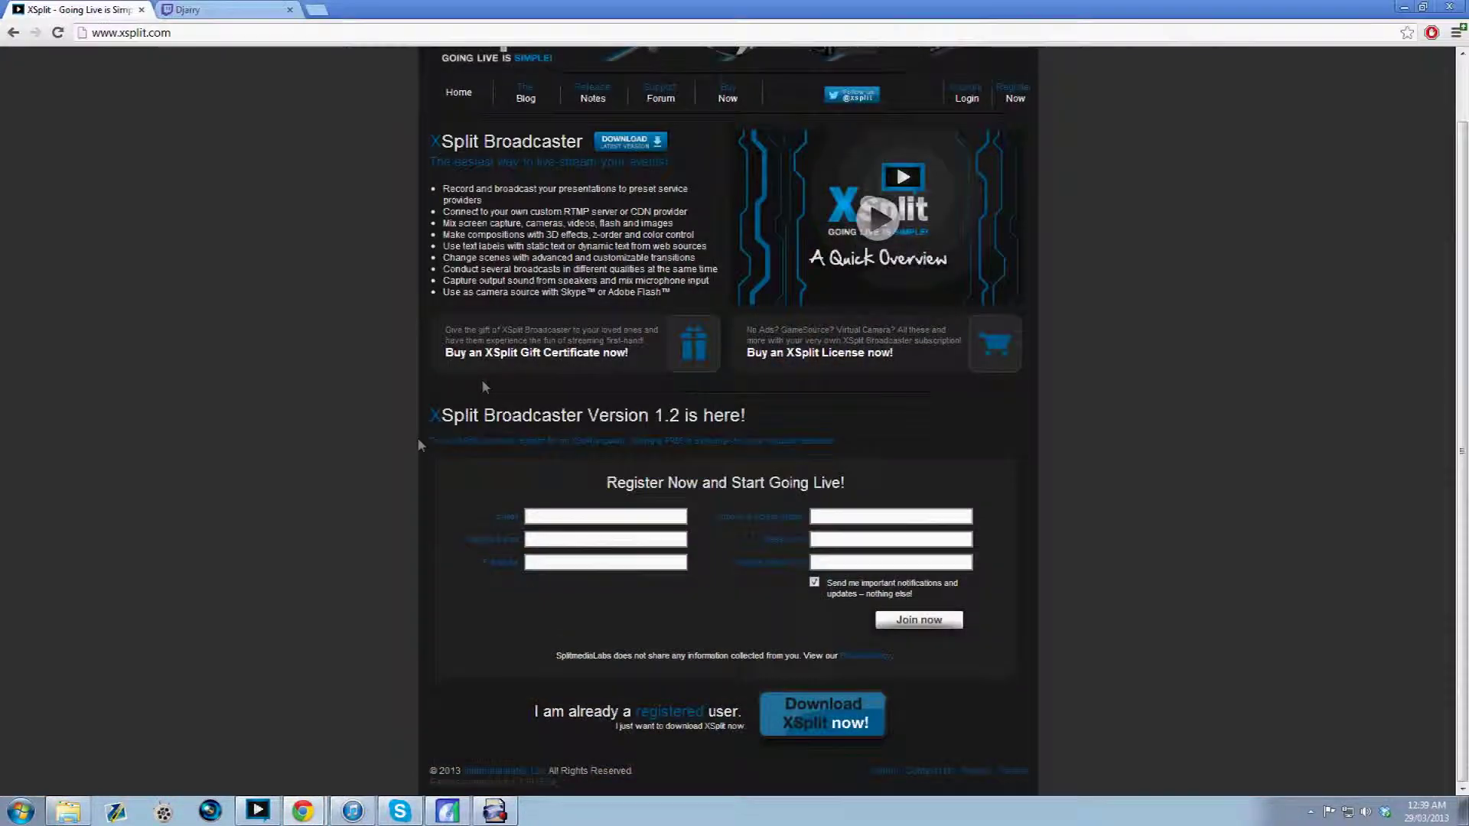
click(1423, 7)
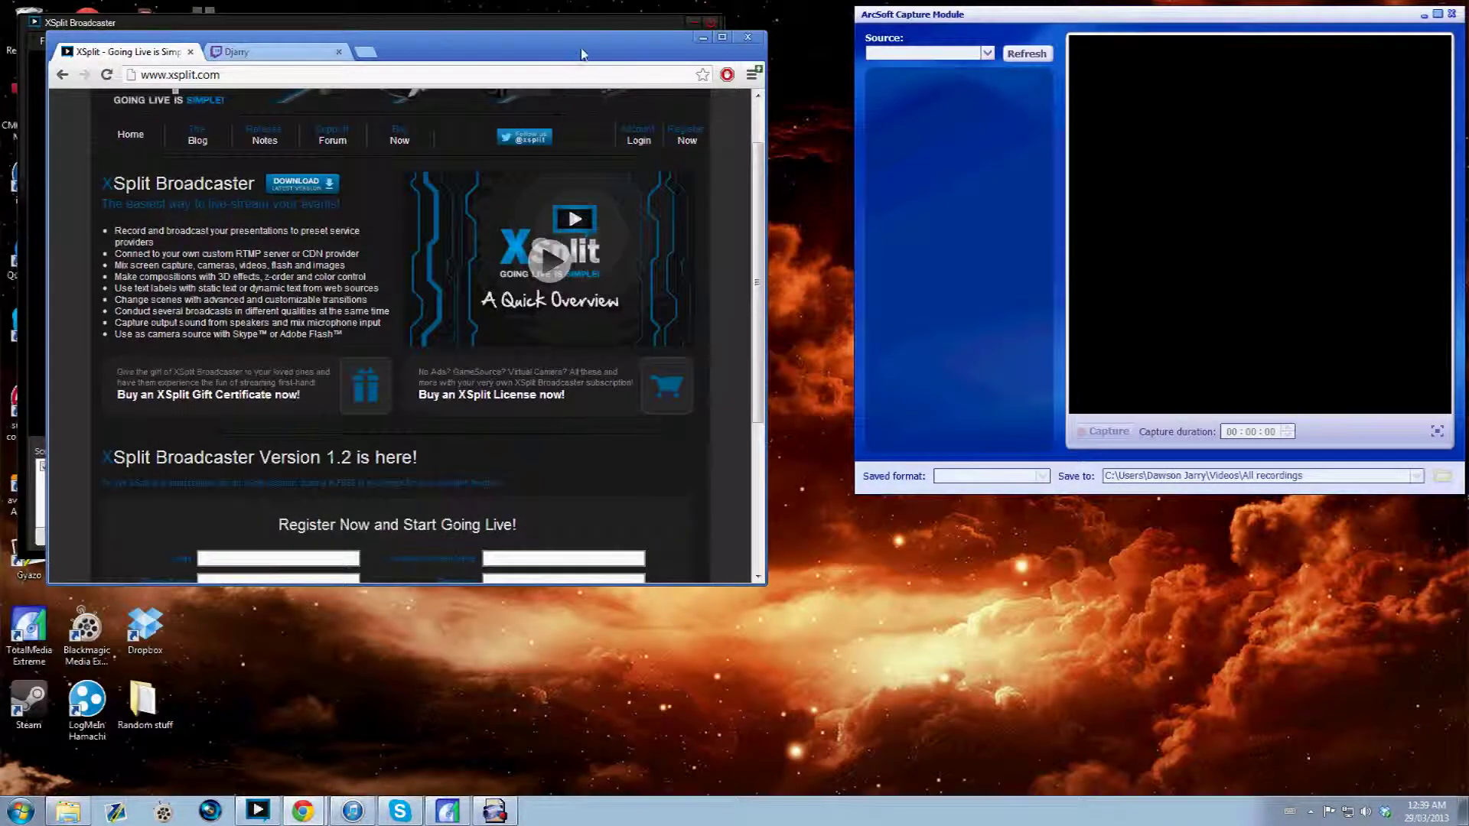
drag(575, 50, 561, 54)
key(ctrl+Tab)
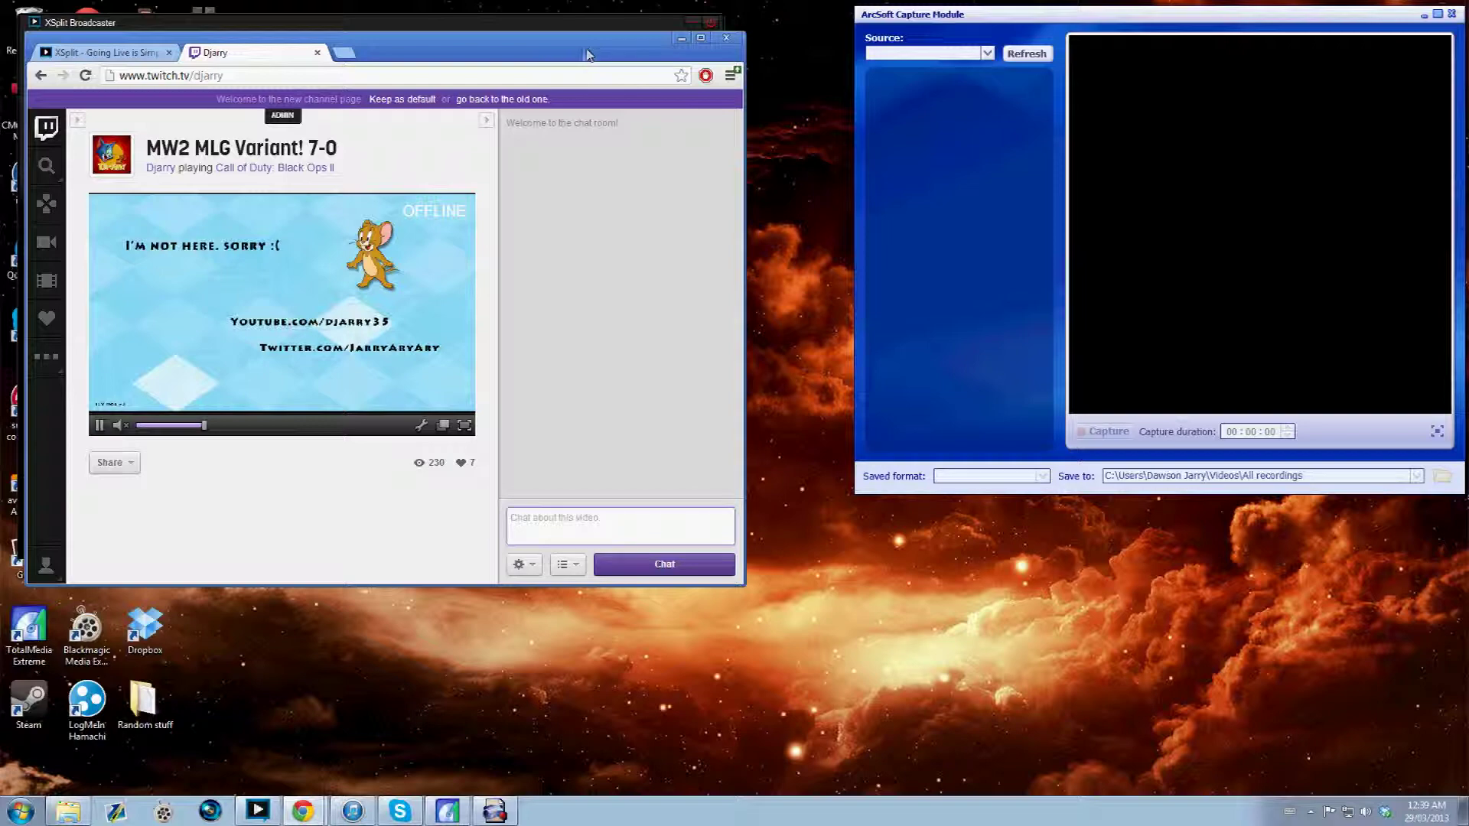
click(103, 52)
click(235, 61)
drag(658, 36, 668, 57)
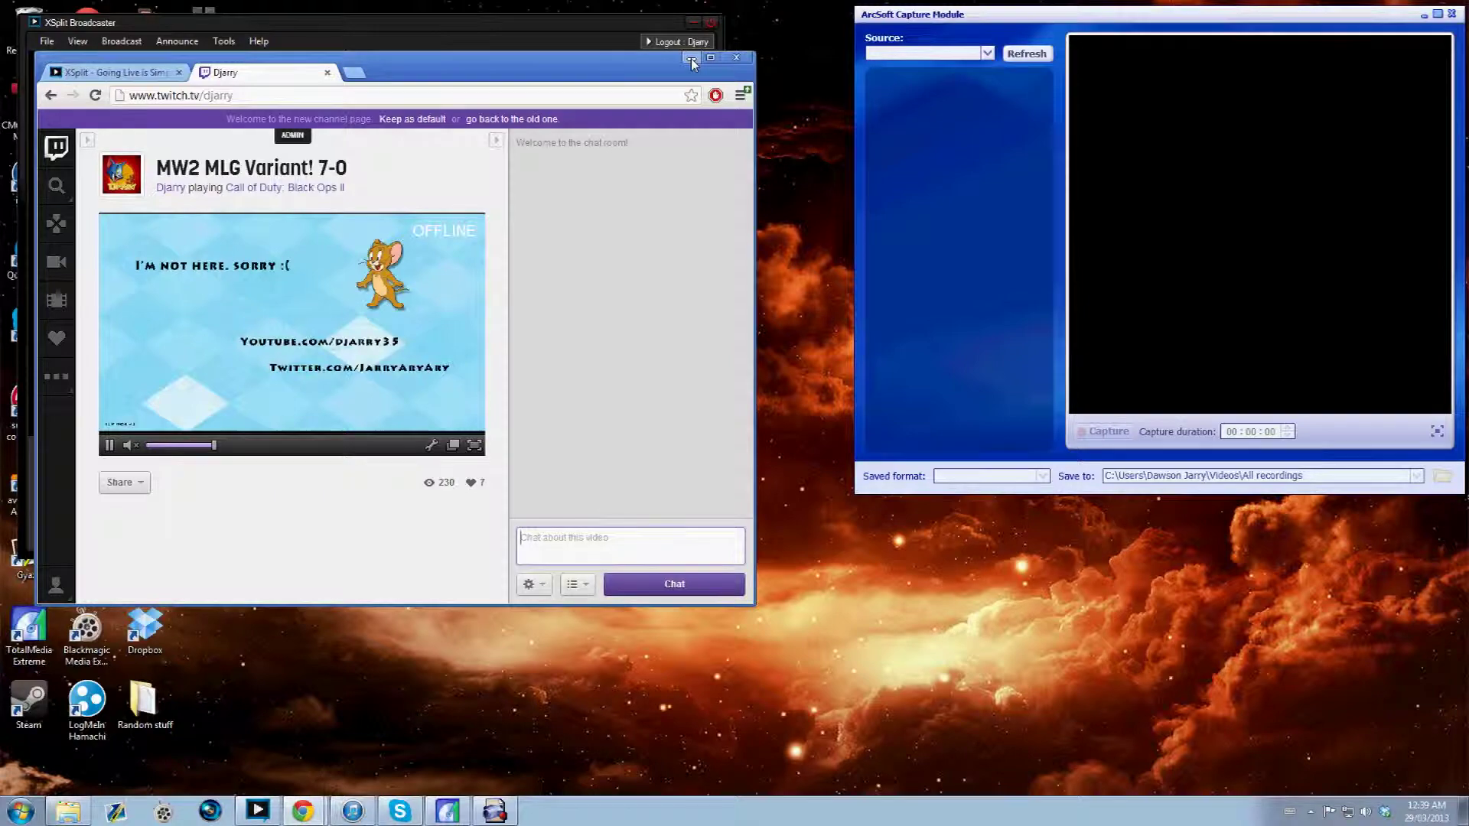
click(691, 60)
- Return to Scene 8 with the ArcSoft window minimized and set the viewport scale to Actual
drag(541, 31, 564, 50)
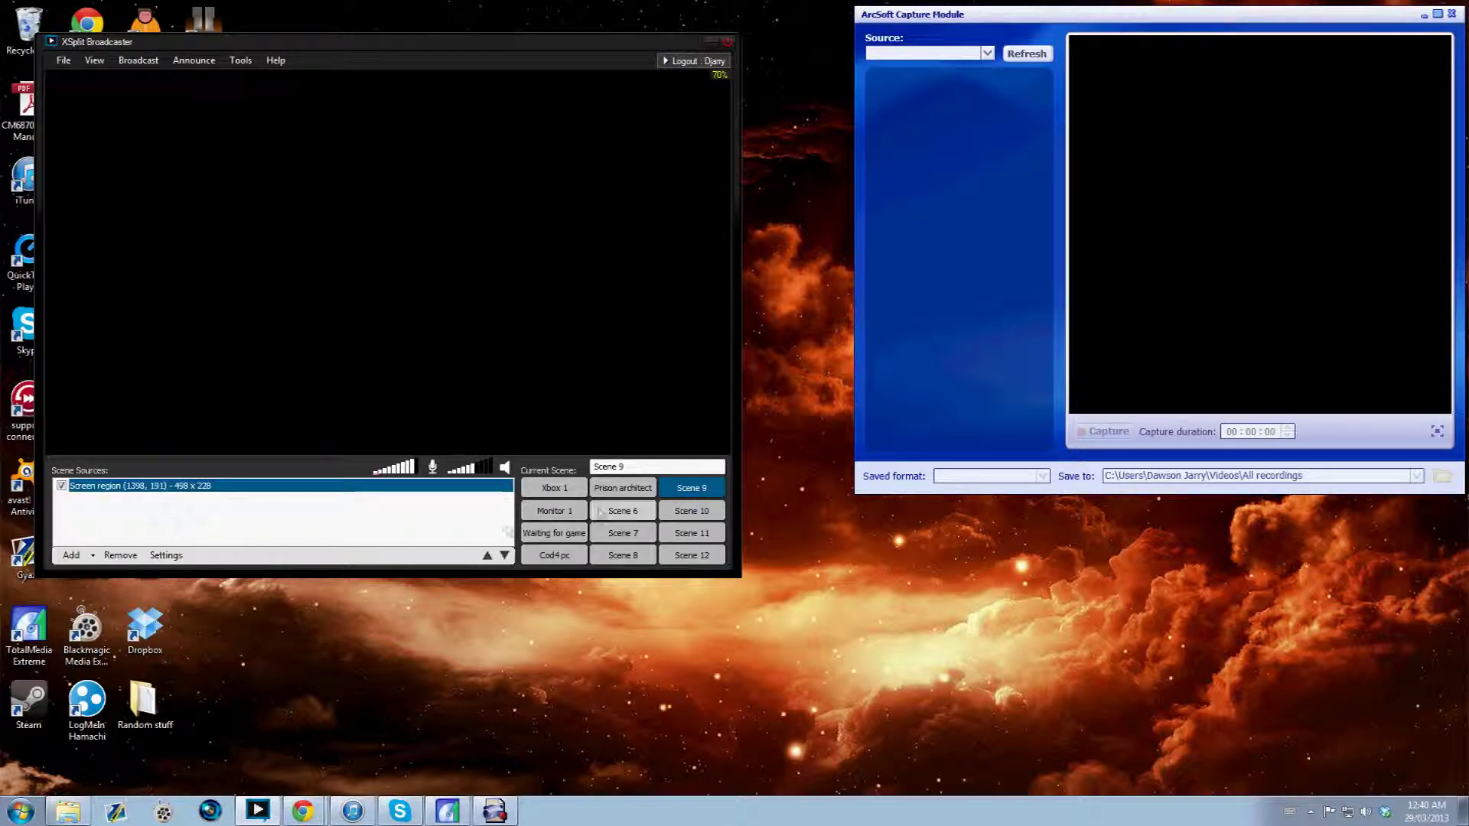
click(628, 552)
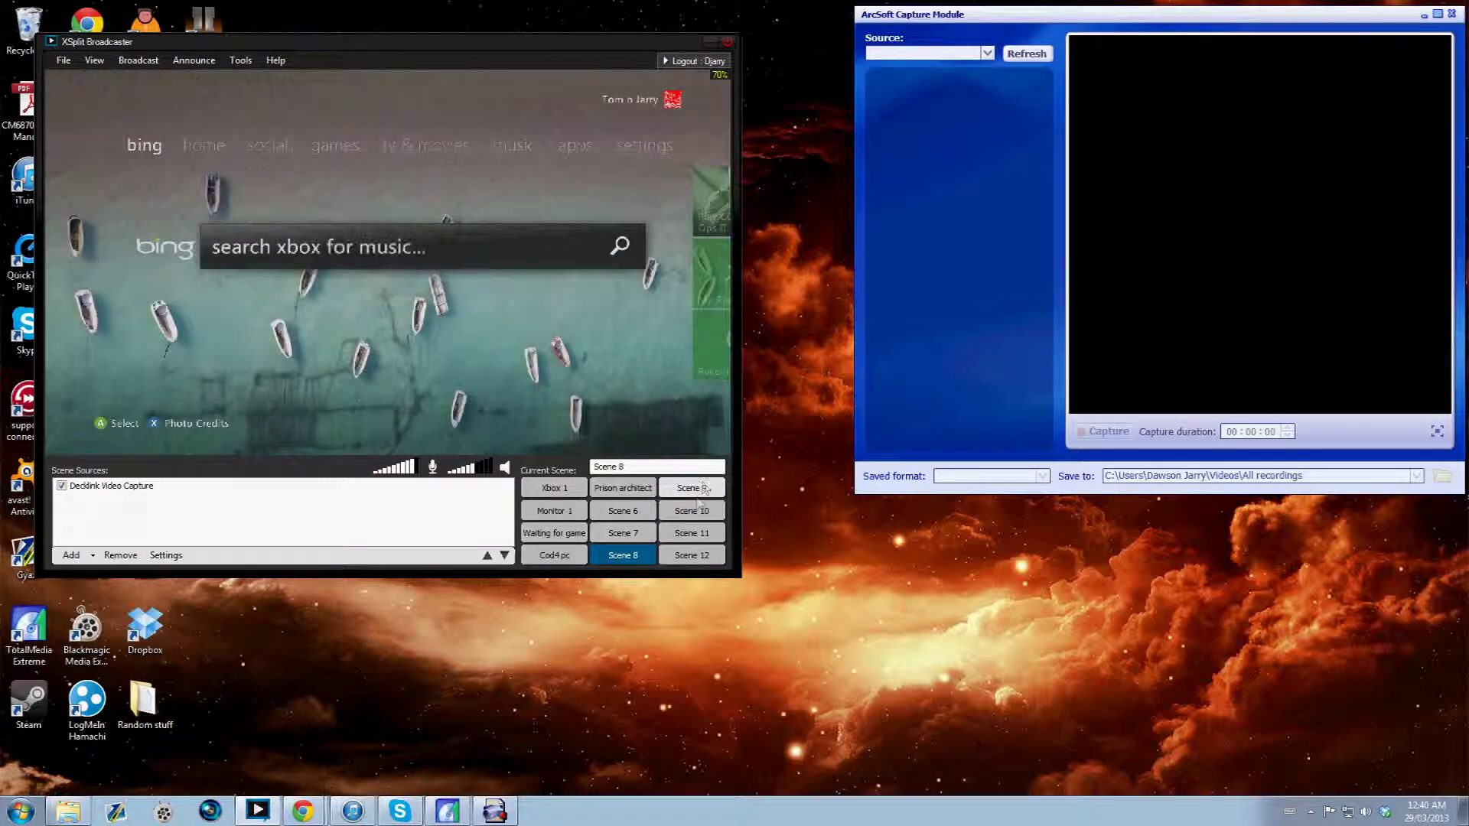
click(1425, 15)
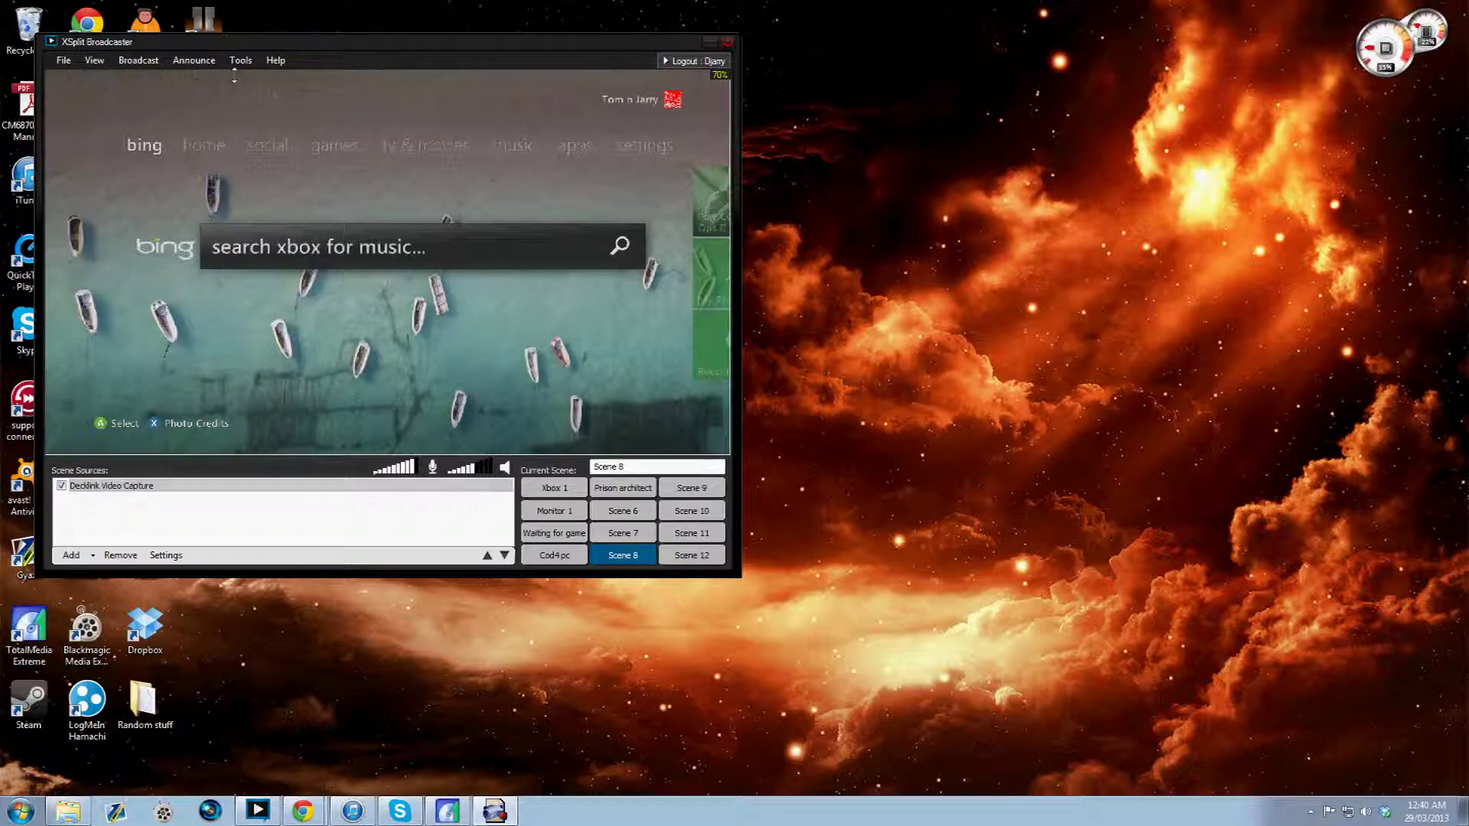
click(92, 64)
mouse_move(160, 185)
click(280, 185)
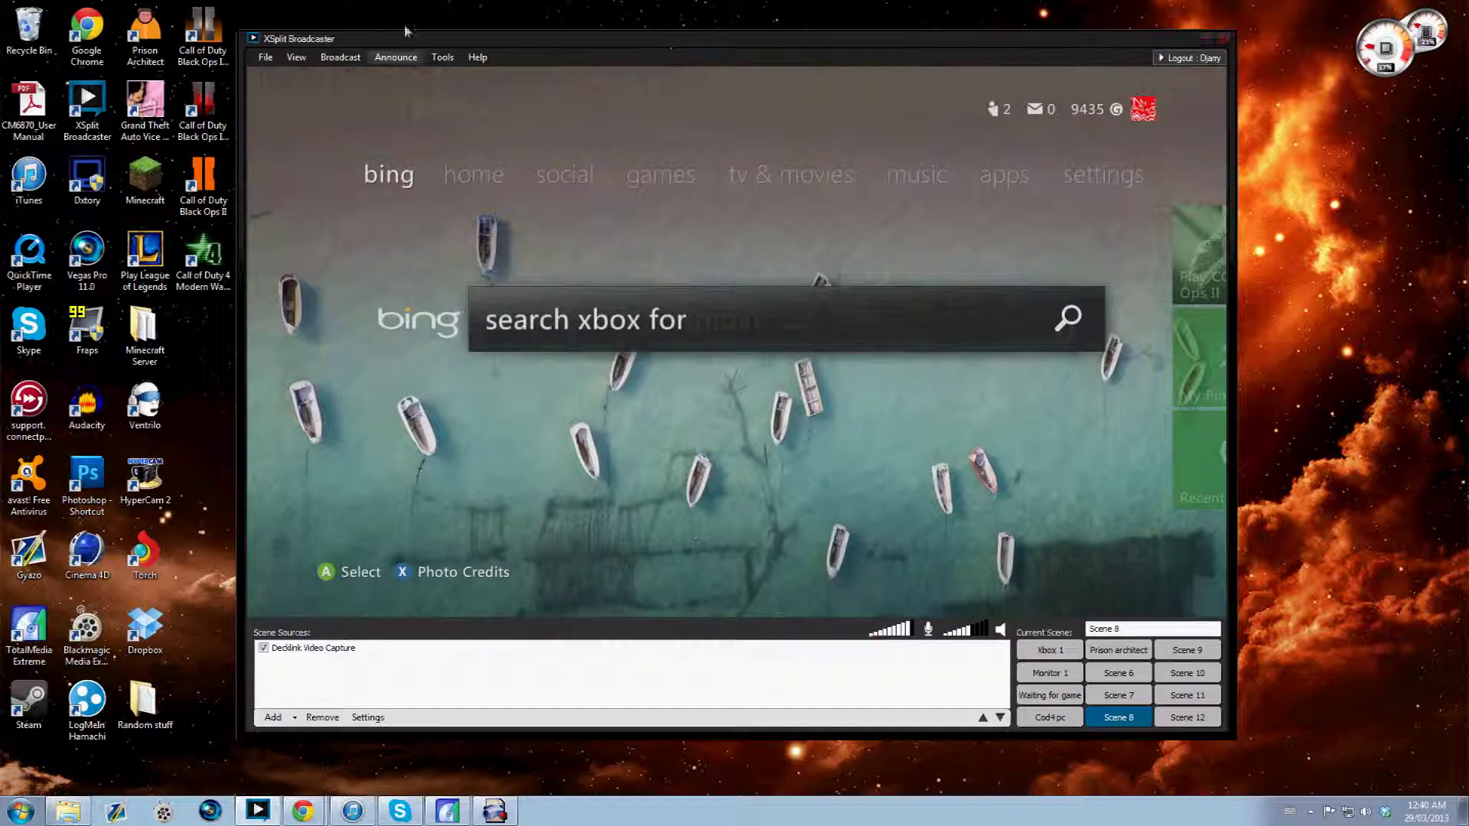
- Examine the view settings for resolution, frame rate, transition, projector and viewport scale, and the list of broadcast channels
click(297, 57)
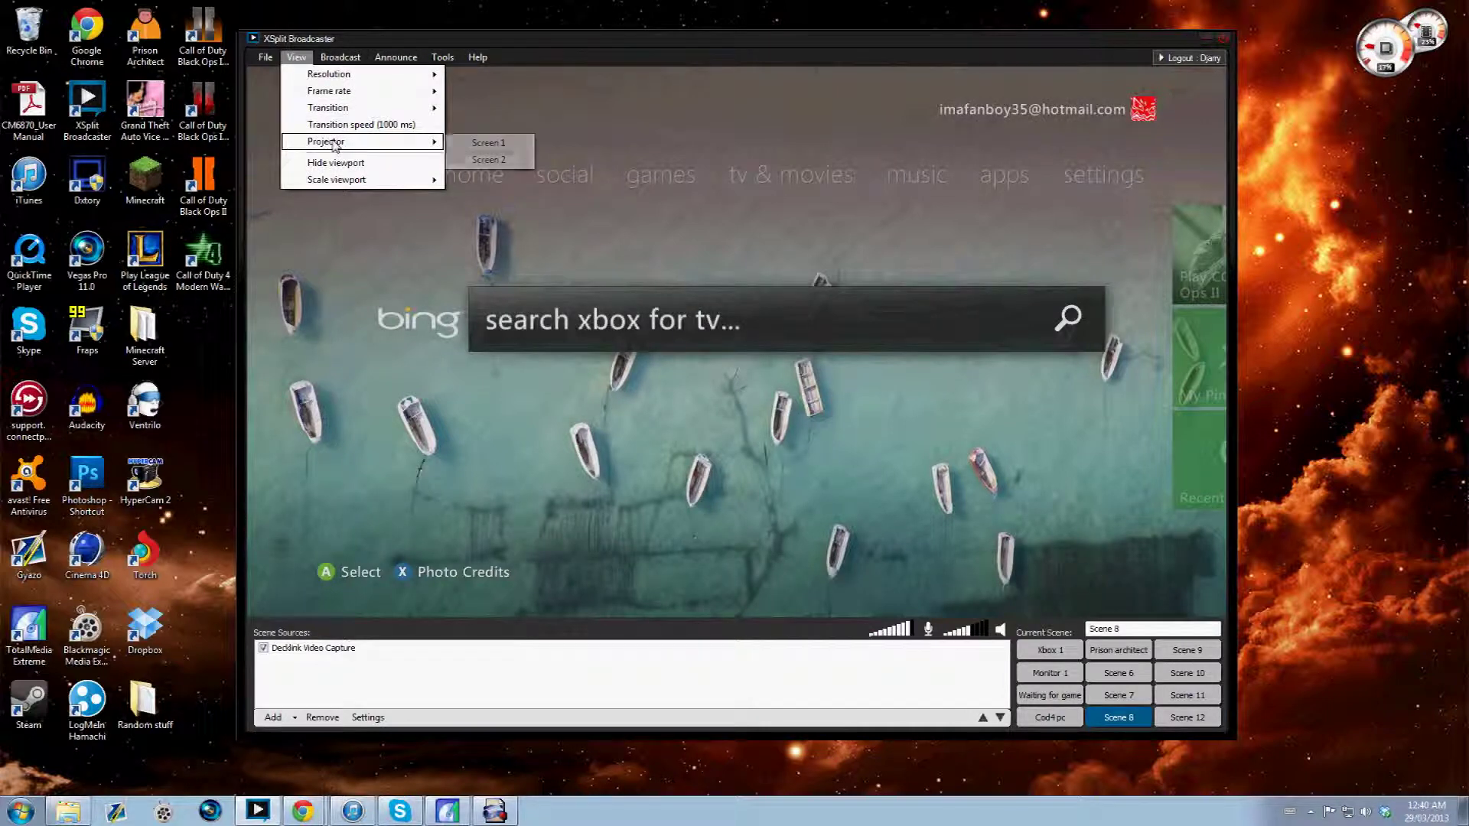
mouse_move(356, 91)
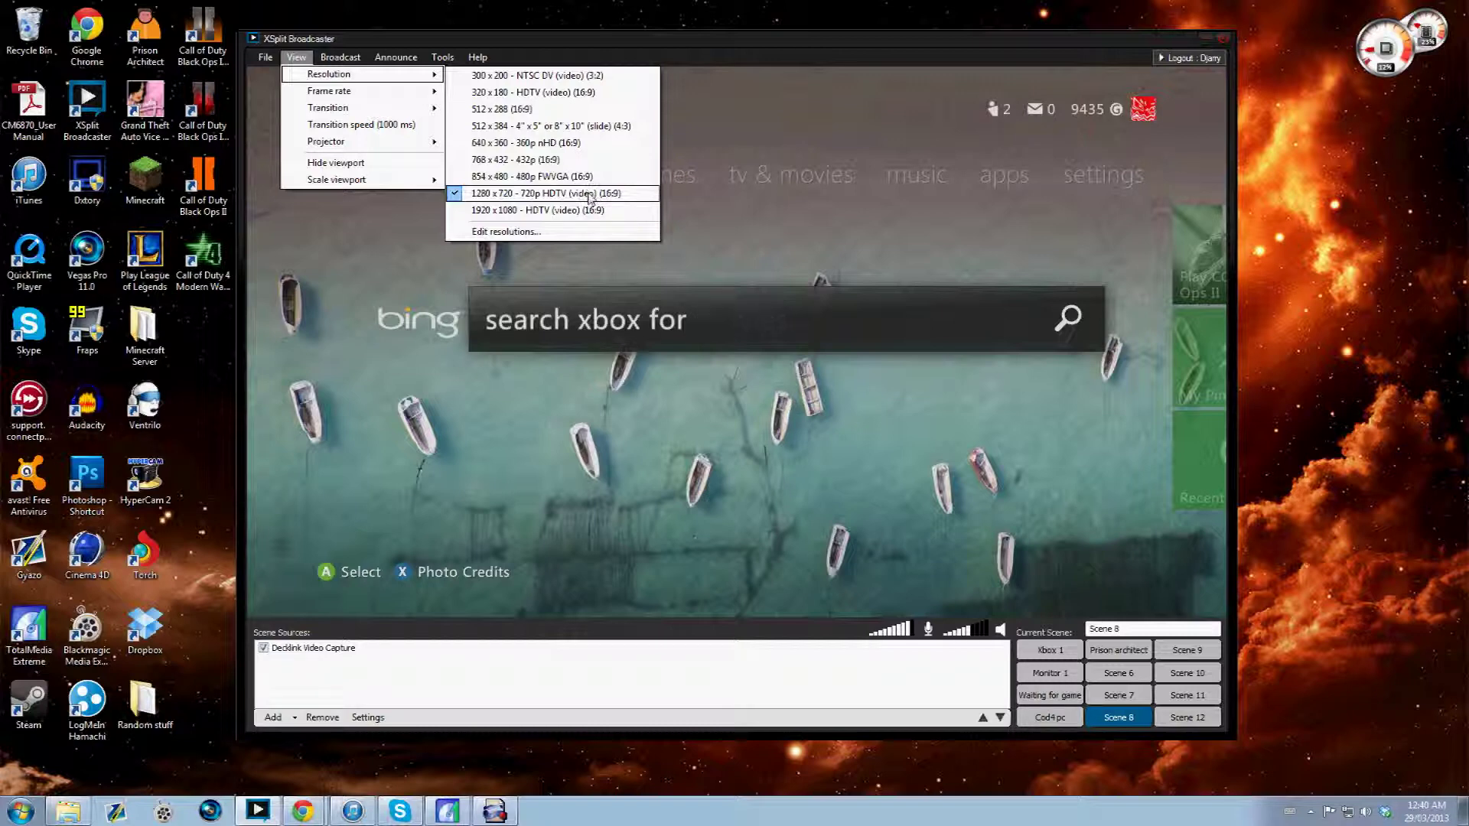
click(297, 57)
click(308, 59)
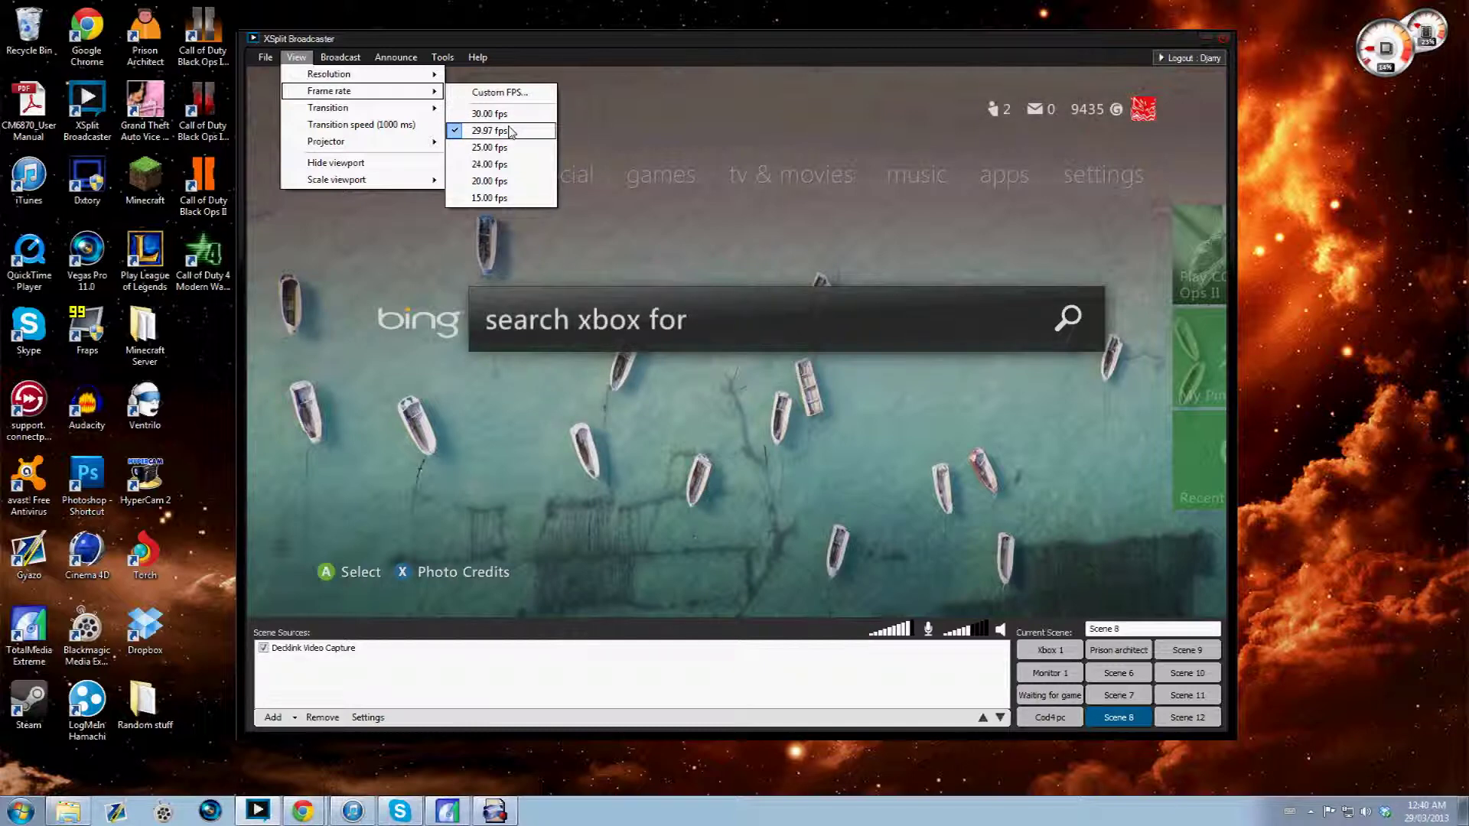
click(525, 51)
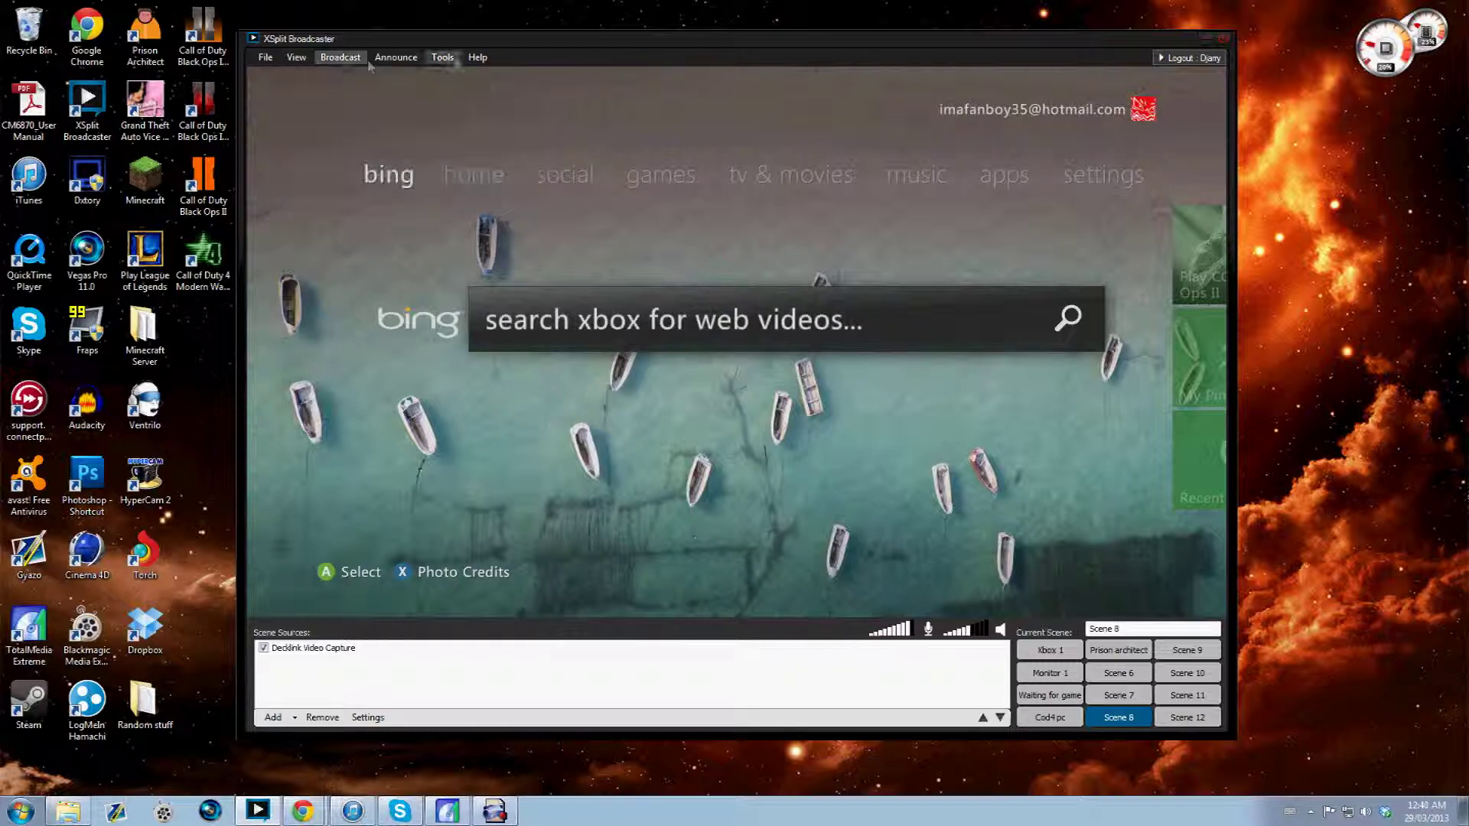
click(296, 58)
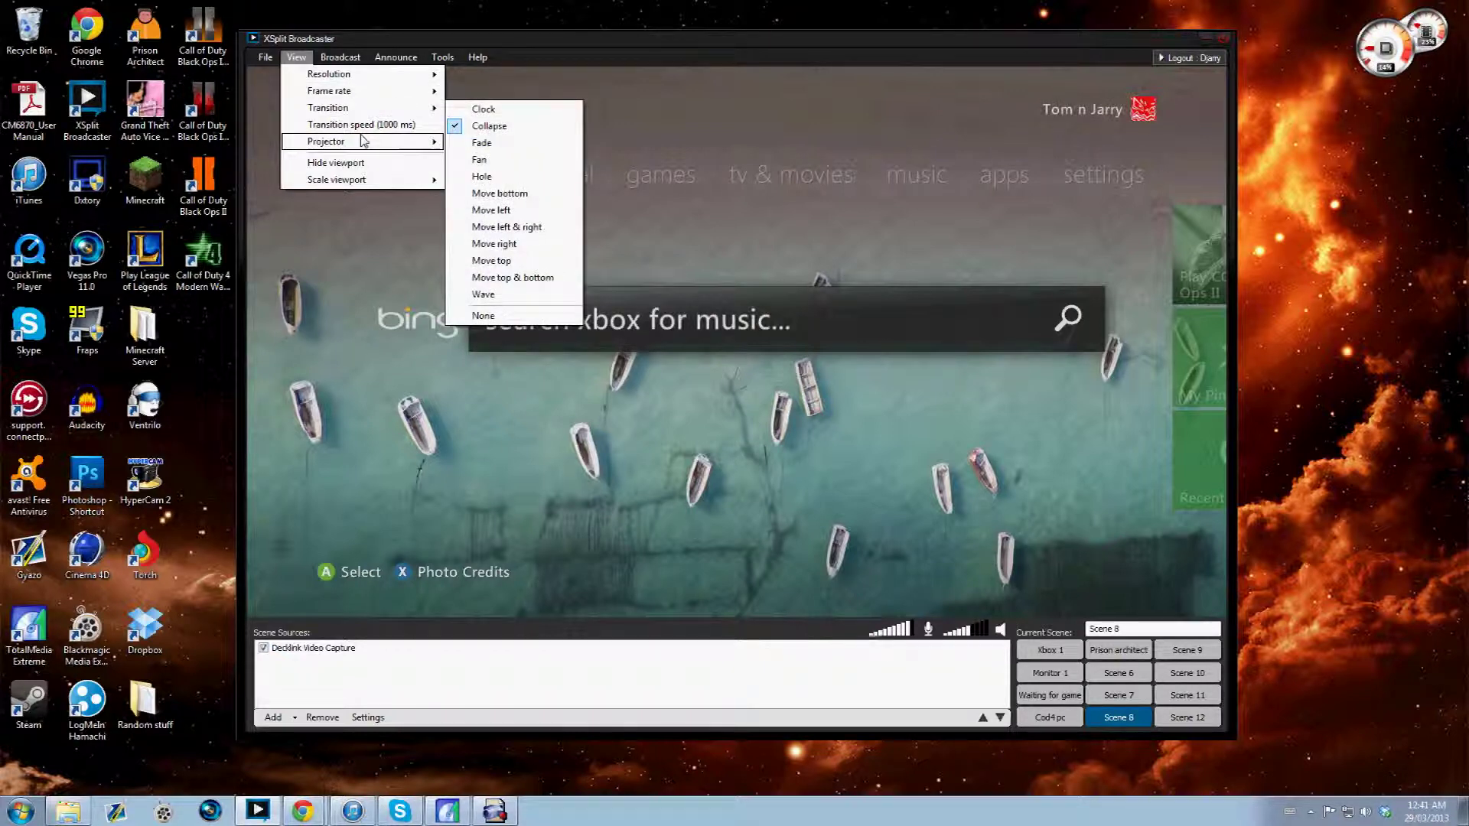
mouse_move(363, 140)
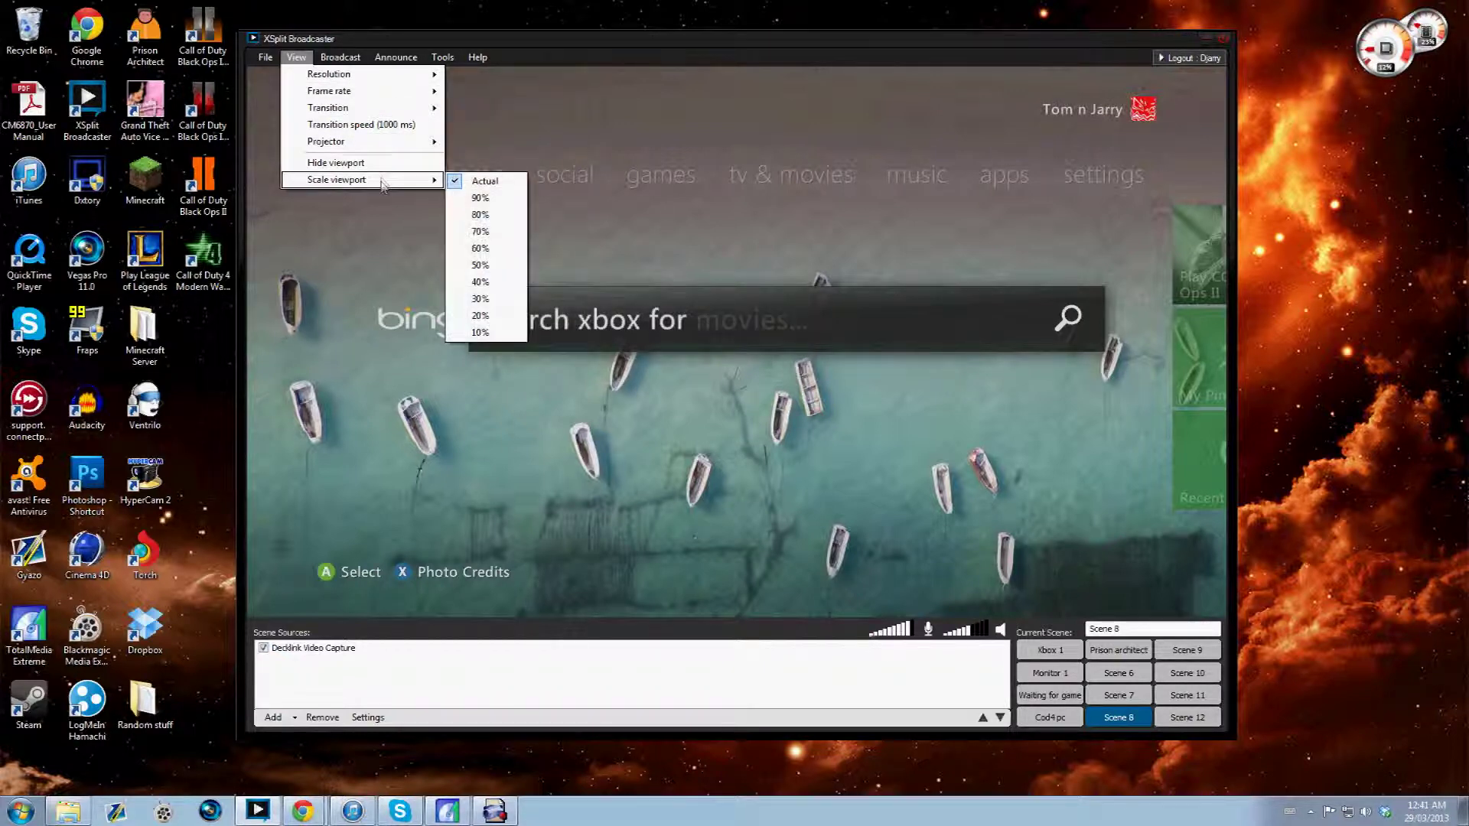
click(429, 59)
click(346, 61)
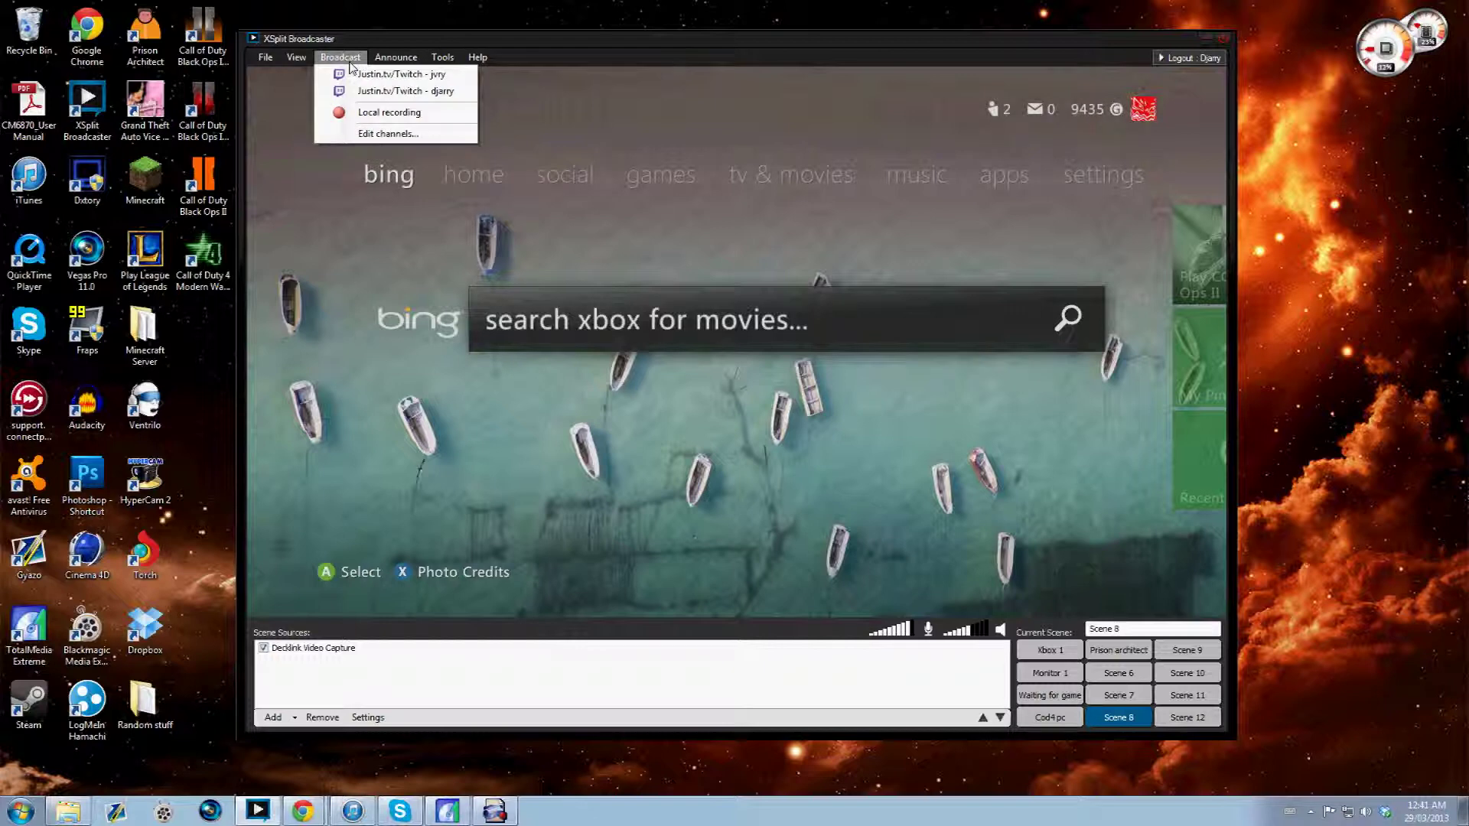
- Try the viewport at 10% scale with the window moved slightly, and return the scale to Actual
mouse_move(296, 58)
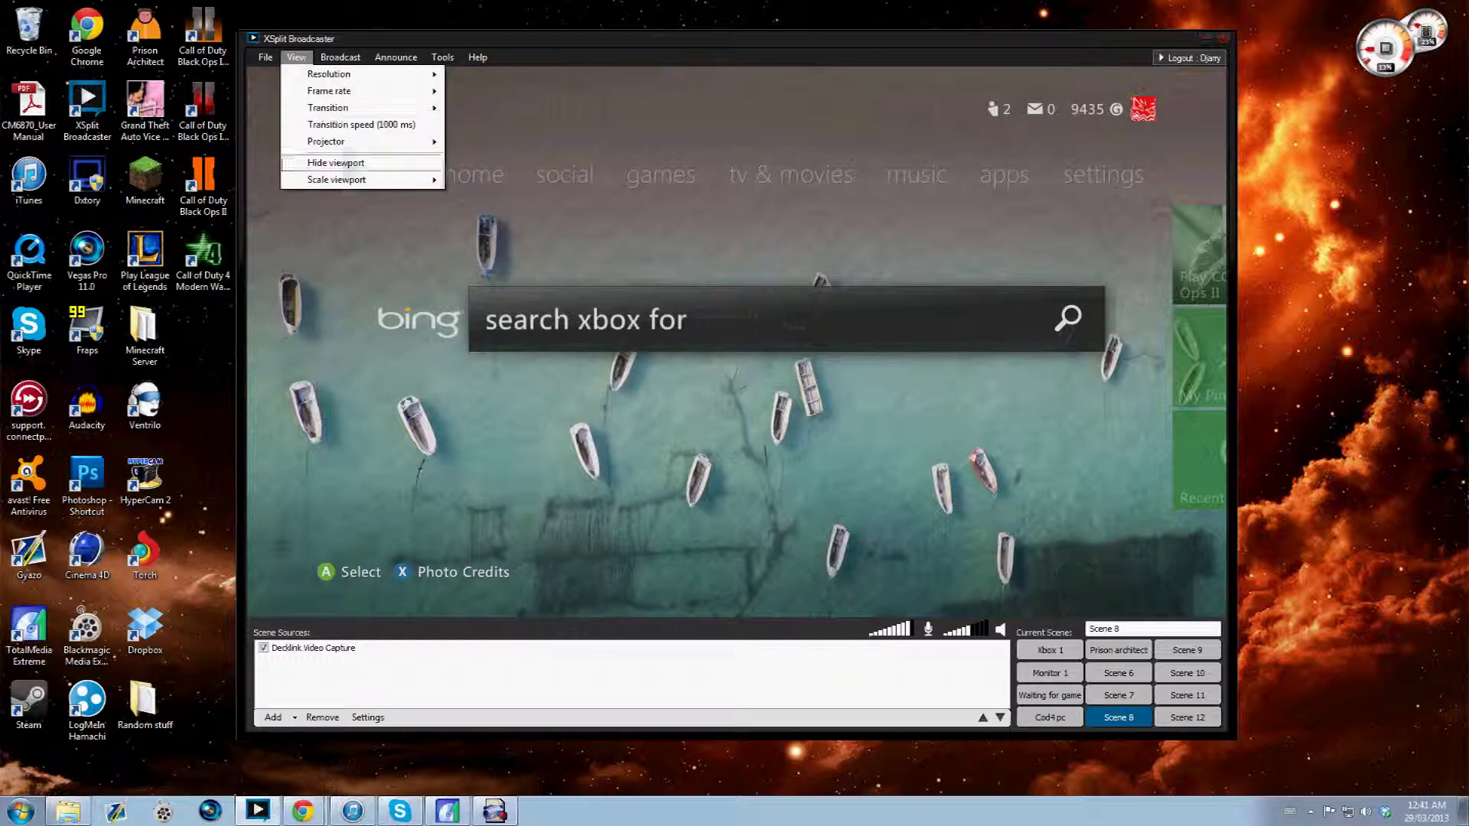
mouse_move(345, 184)
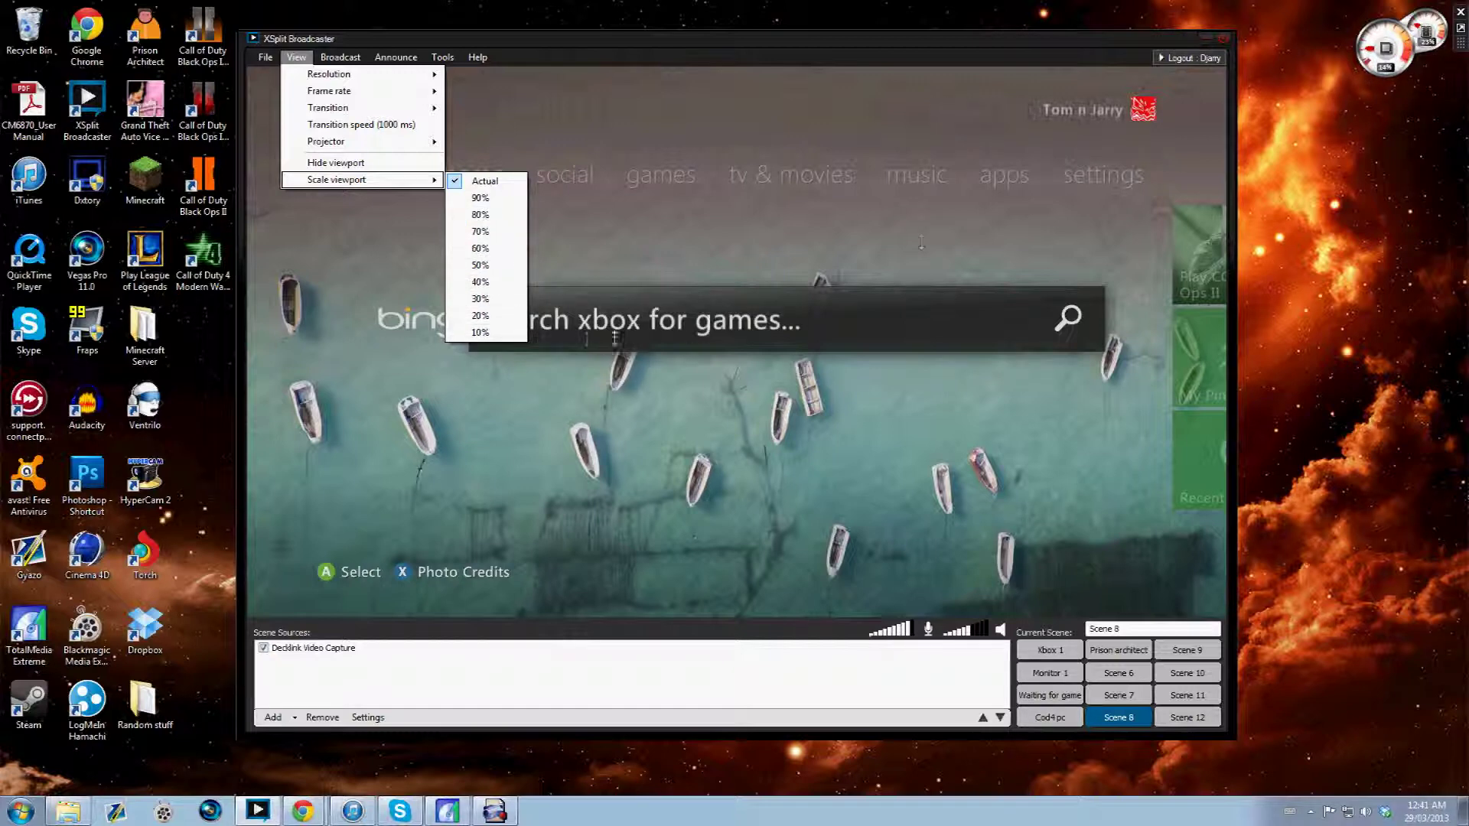
click(494, 335)
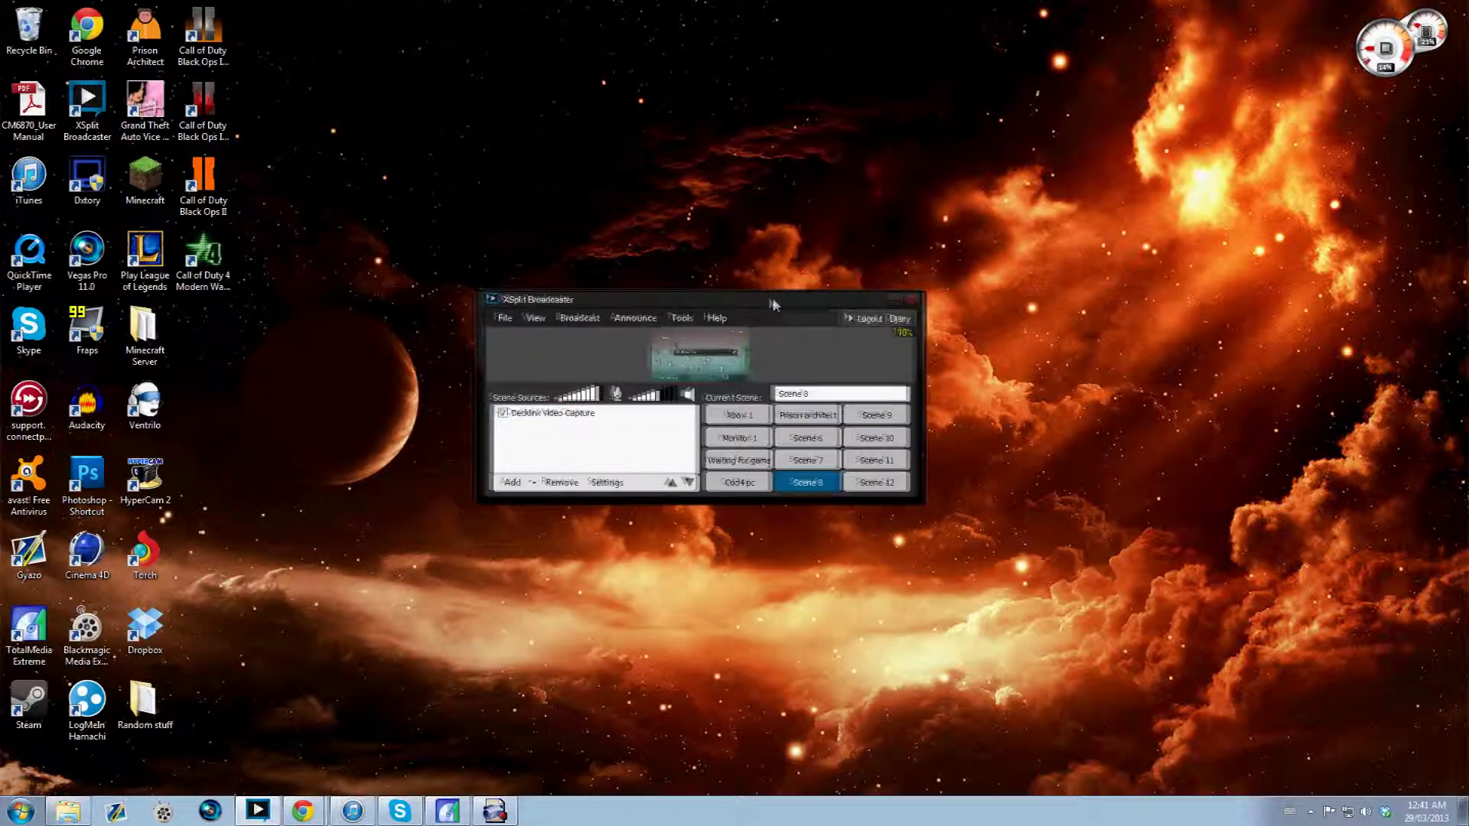
drag(698, 298, 678, 283)
click(511, 304)
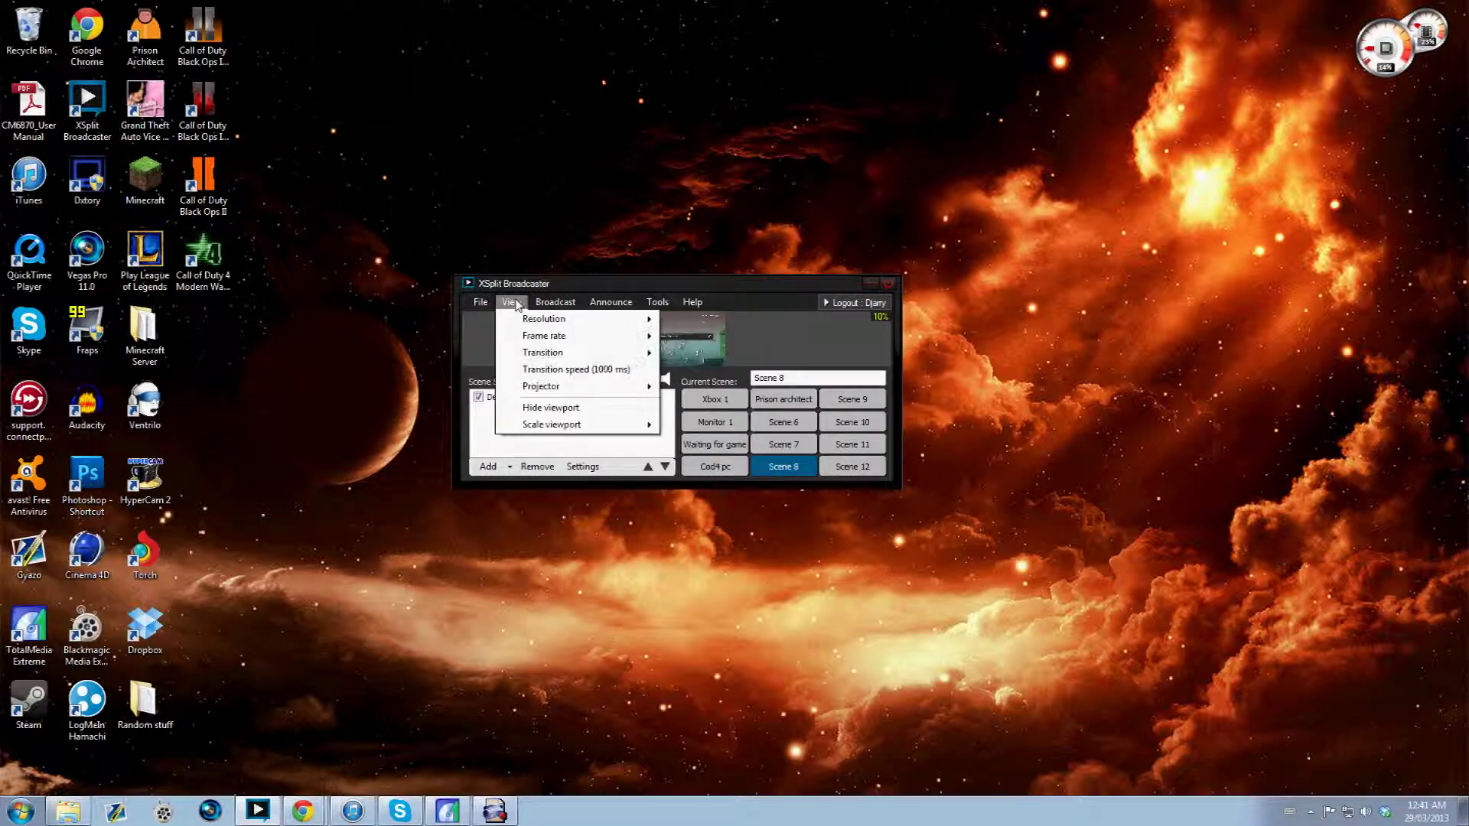
mouse_move(553, 426)
click(700, 426)
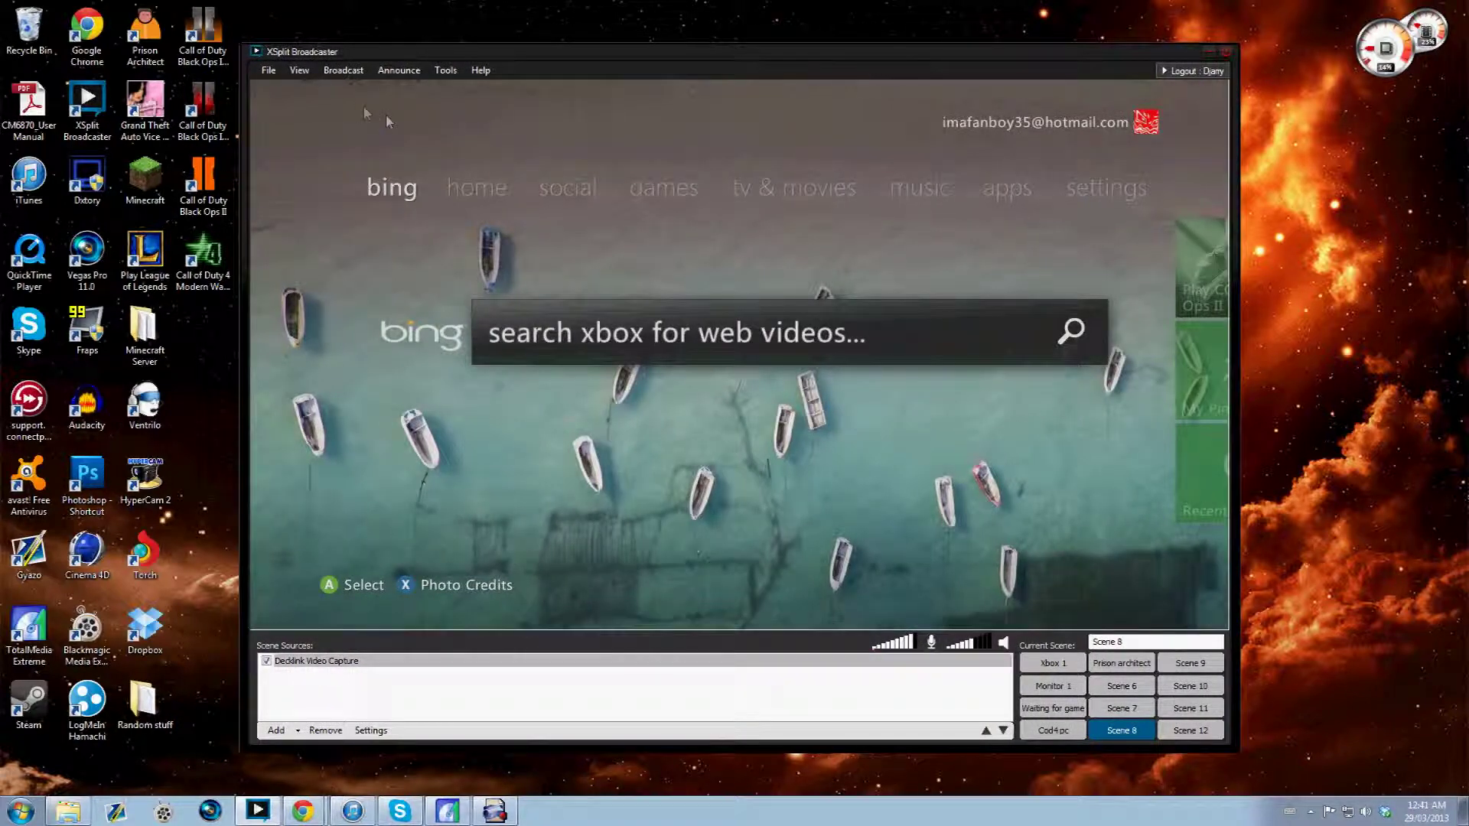
- Open the broadcast channel settings for editing and move the dialog slightly higher over the preview
click(321, 72)
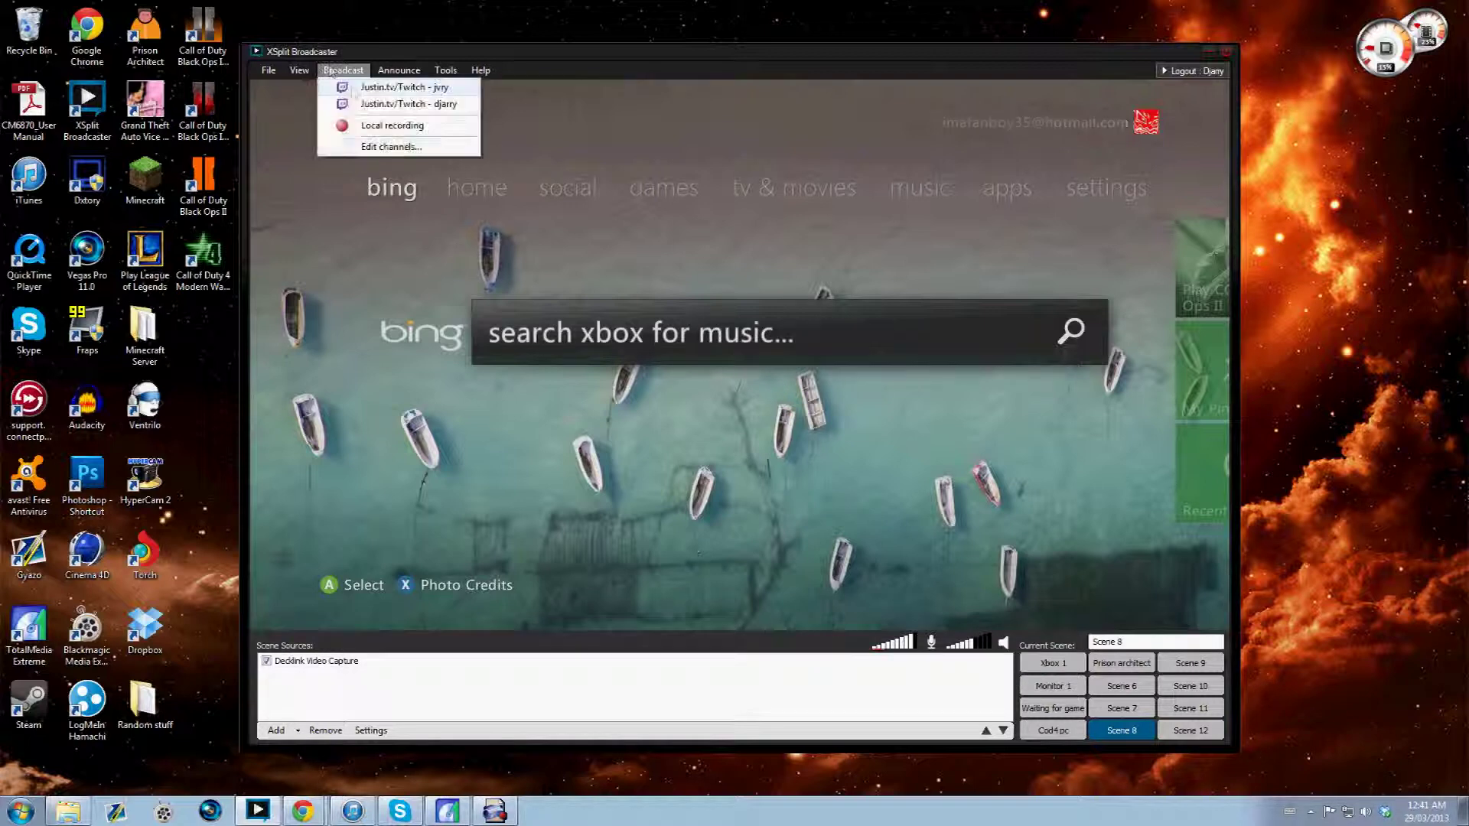
click(390, 145)
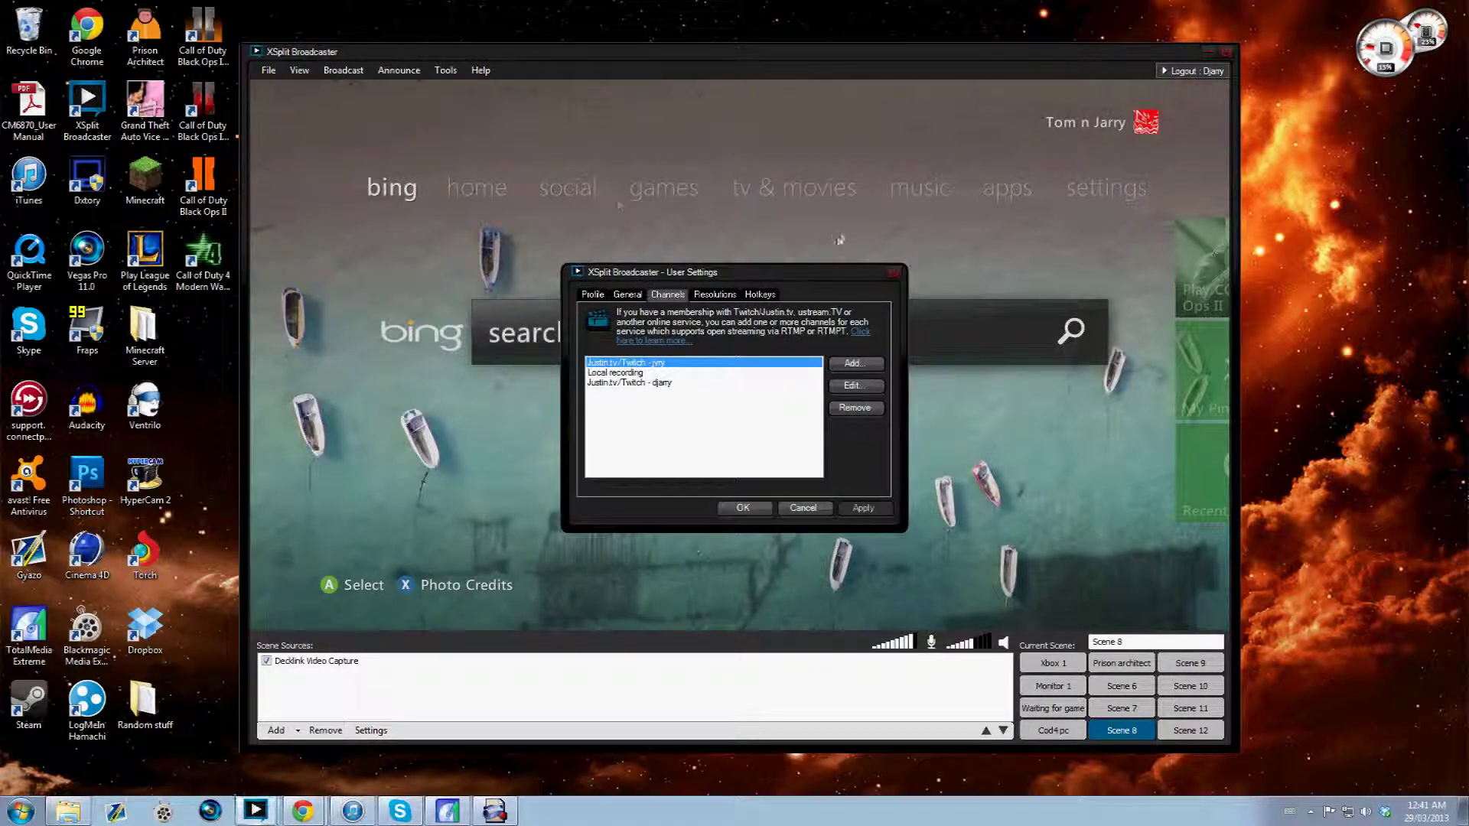
drag(796, 274, 791, 233)
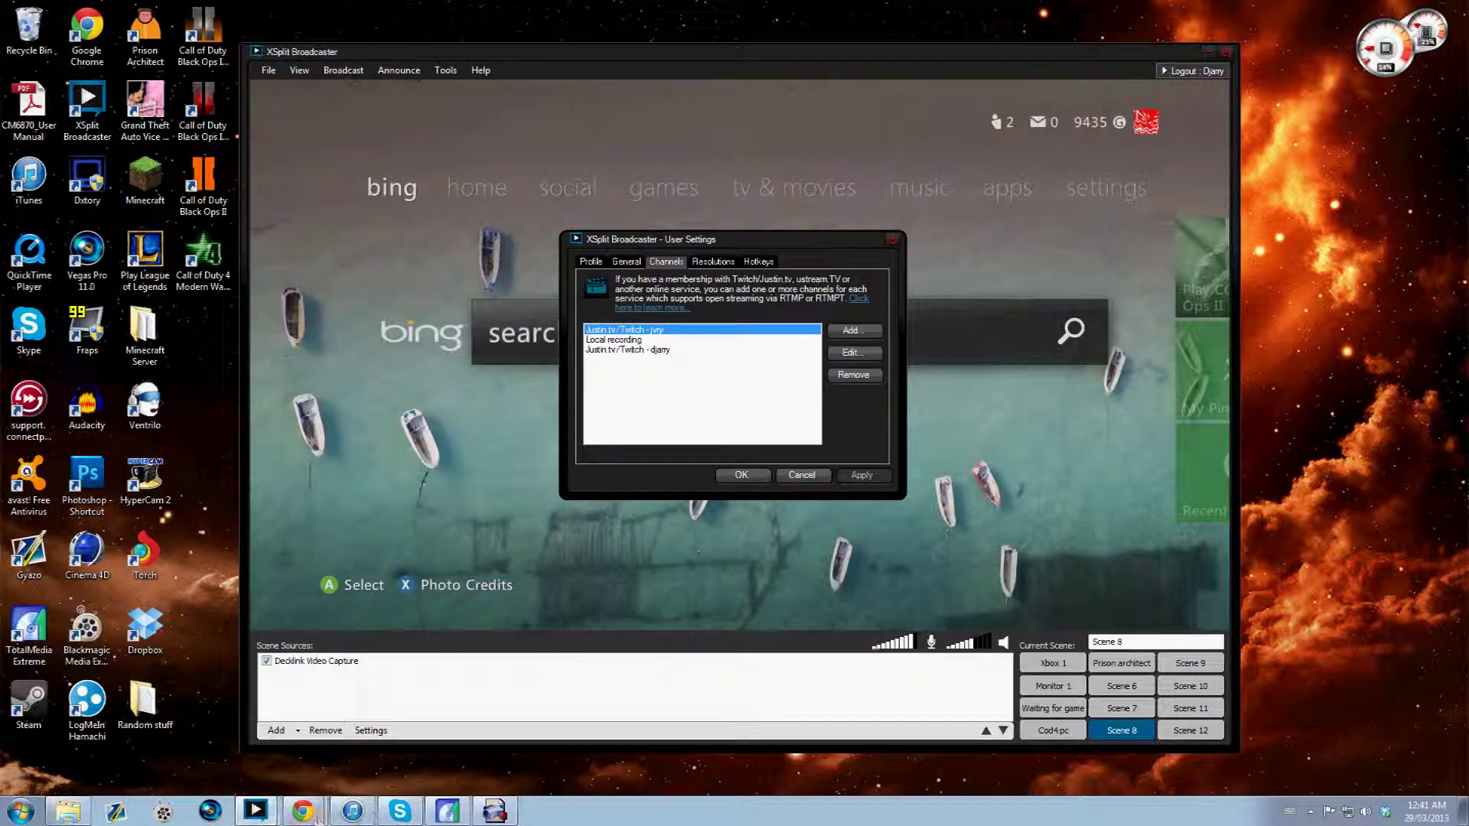
- Switch to Chrome, maximize it, and look over the Twitch home page and its account menu
mouse_move(319, 817)
click(306, 776)
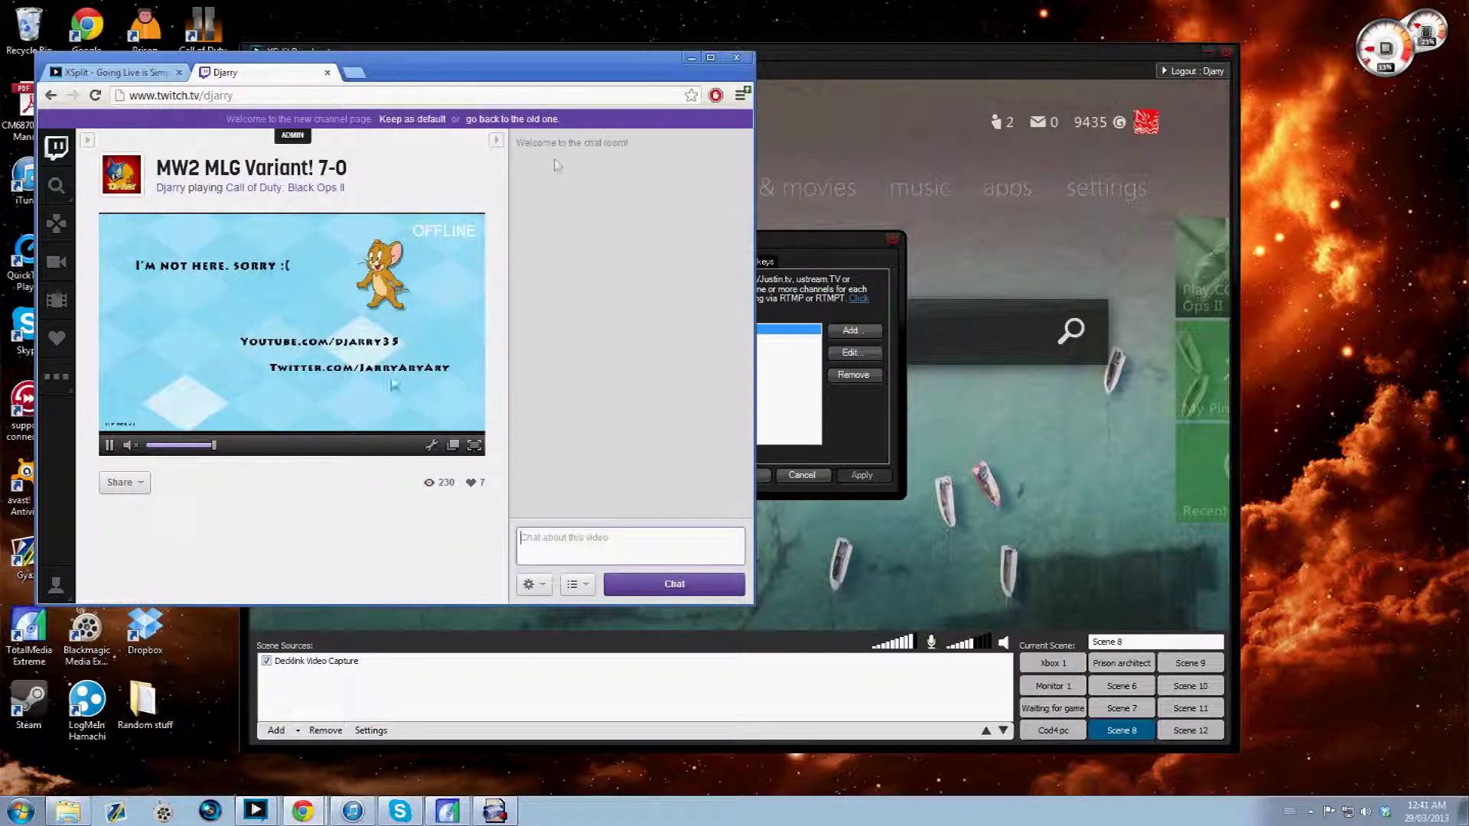
click(710, 57)
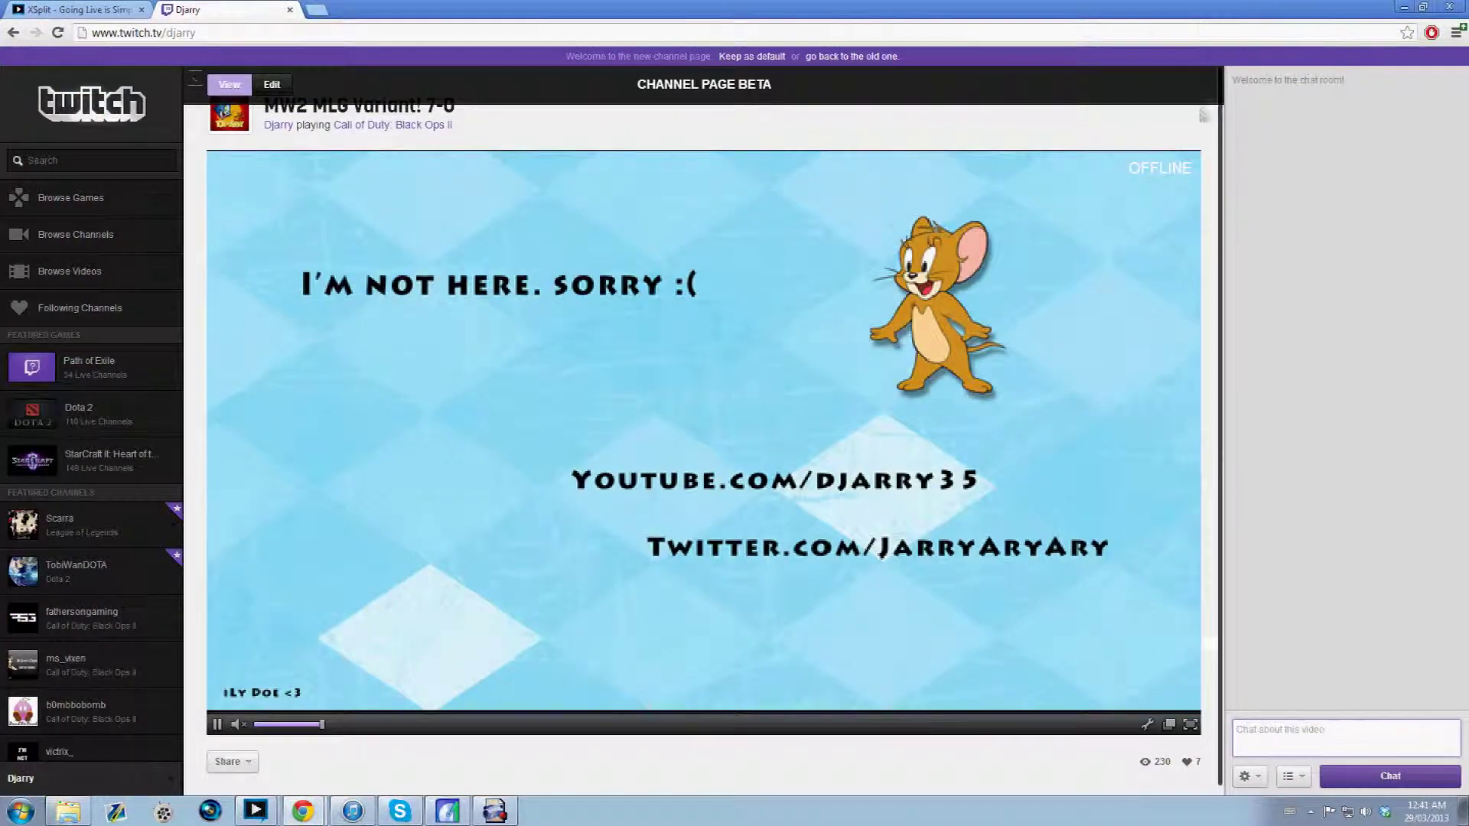
click(130, 104)
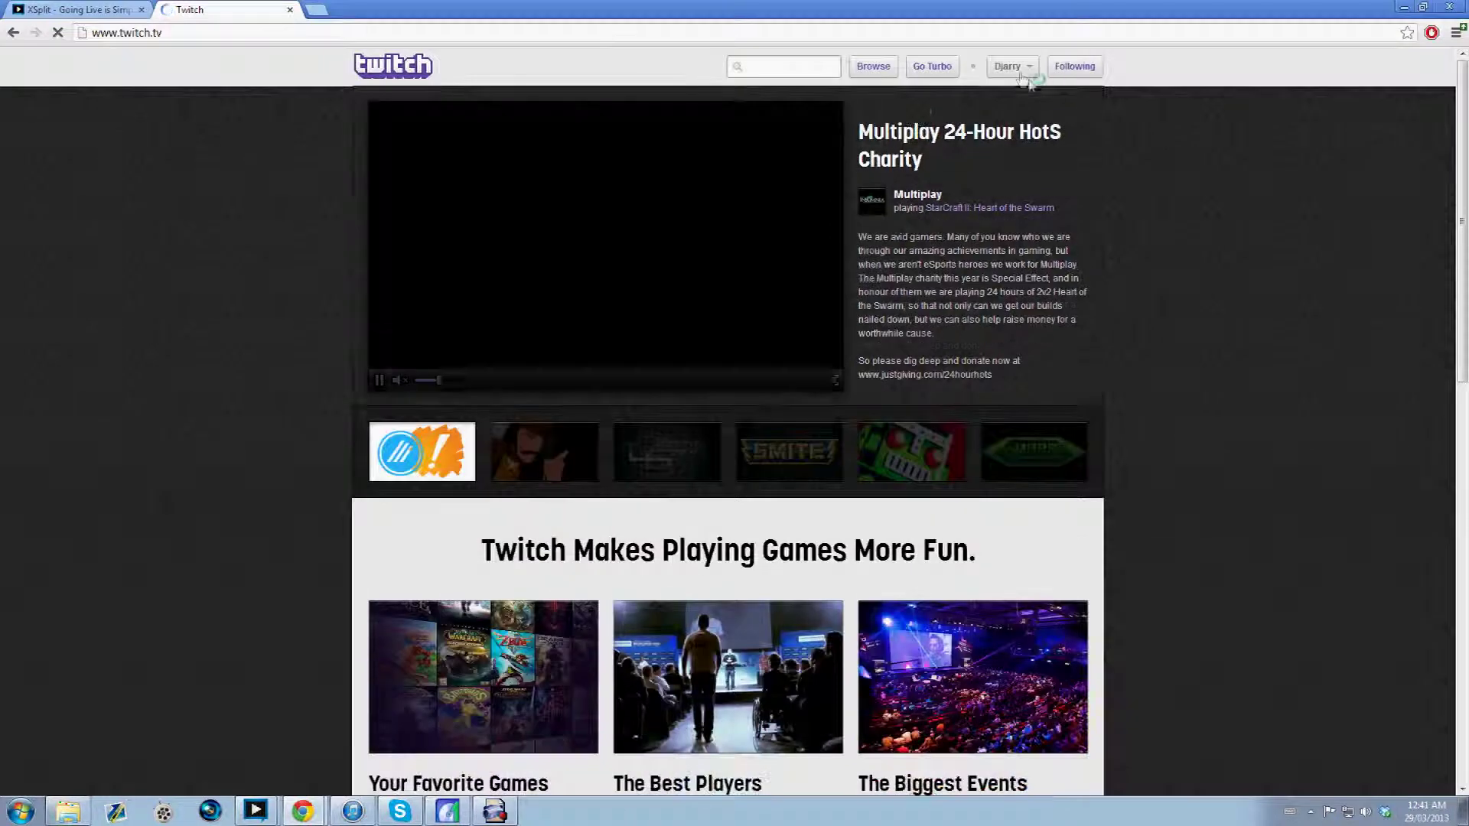
click(1006, 67)
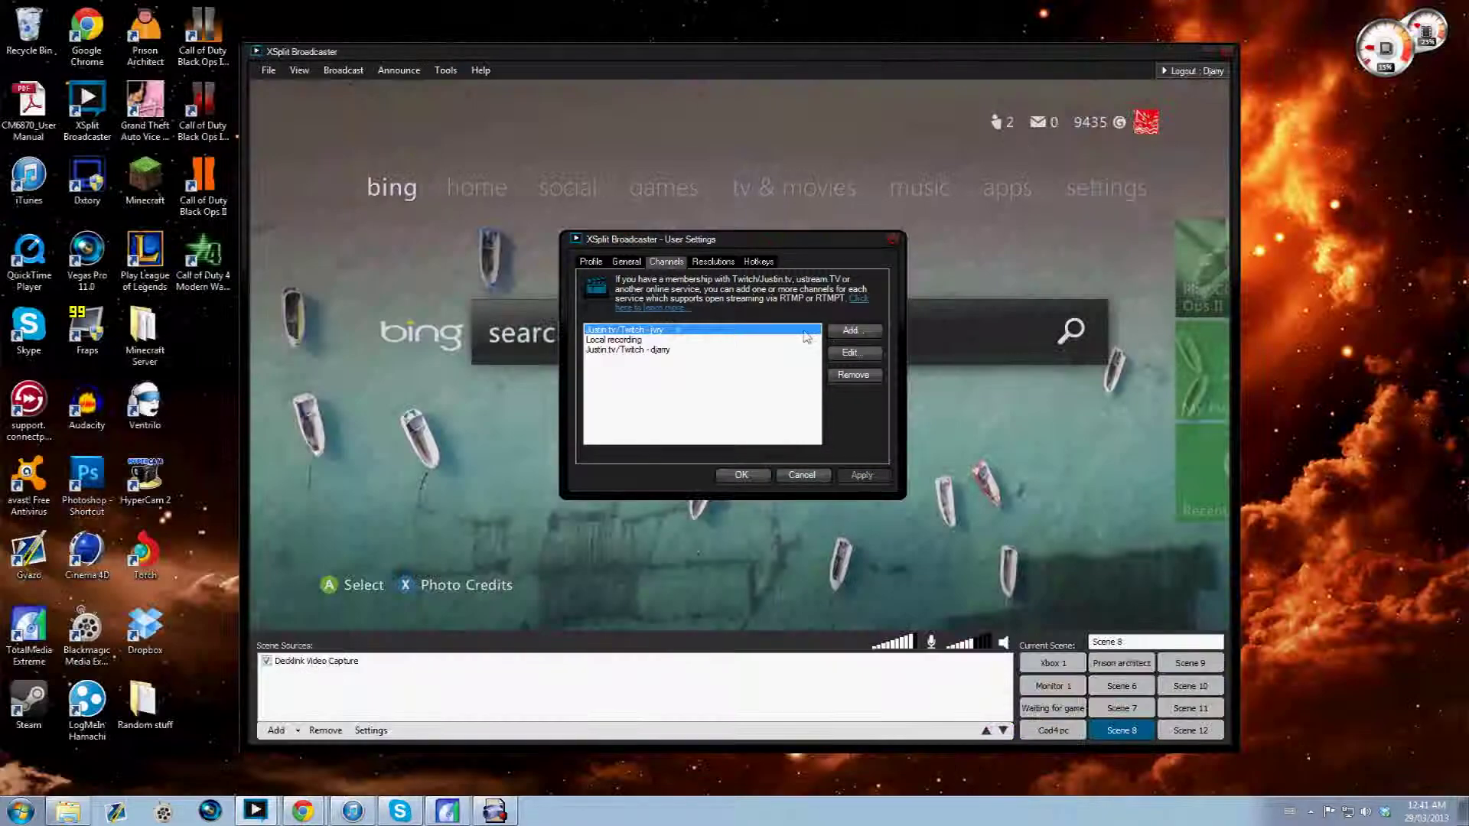
- Start adding a Justin.tv/Twitch channel and set its location to US West: Los Angeles, CA
click(851, 331)
click(851, 331)
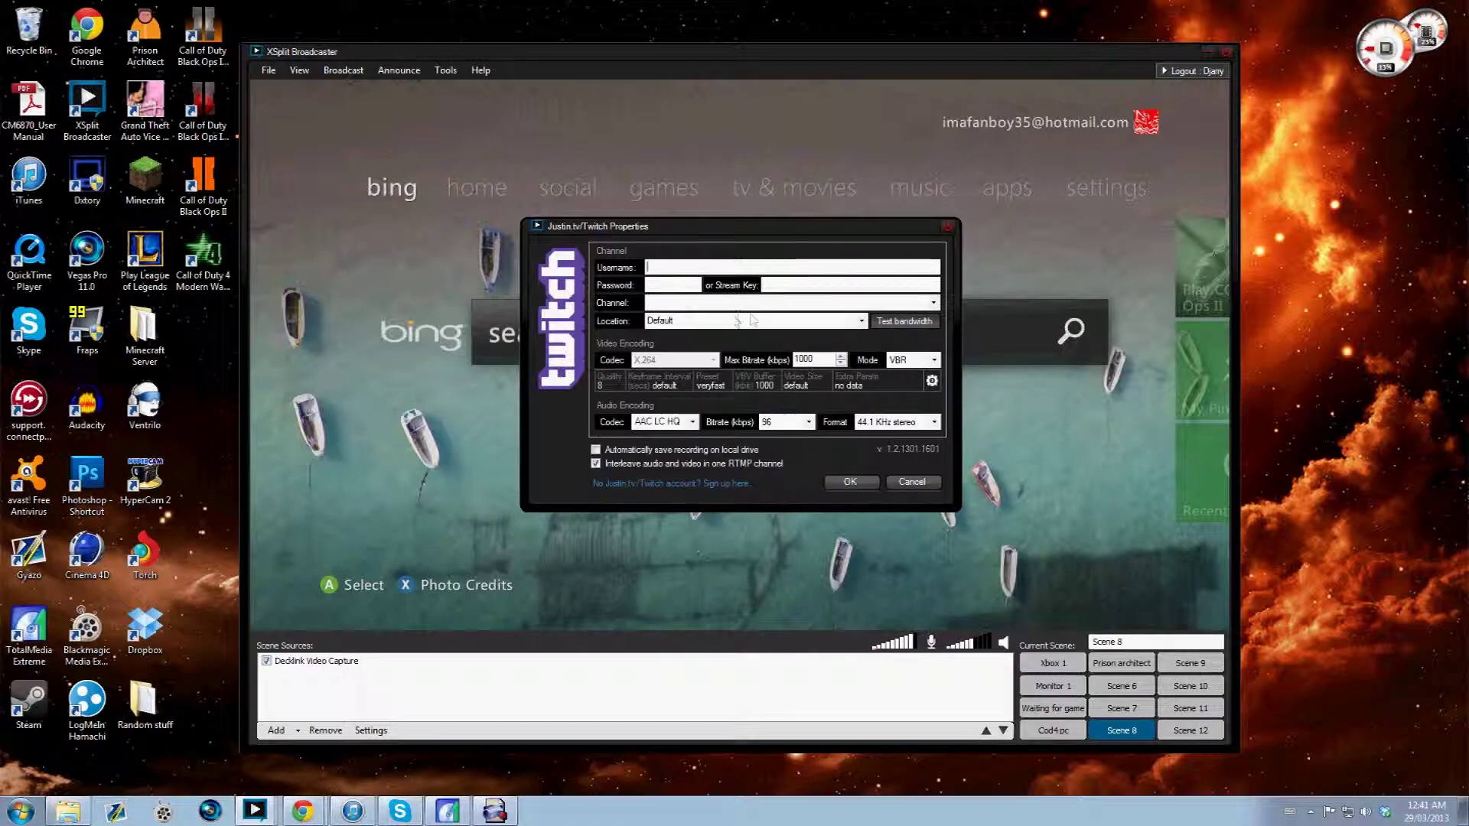
click(861, 322)
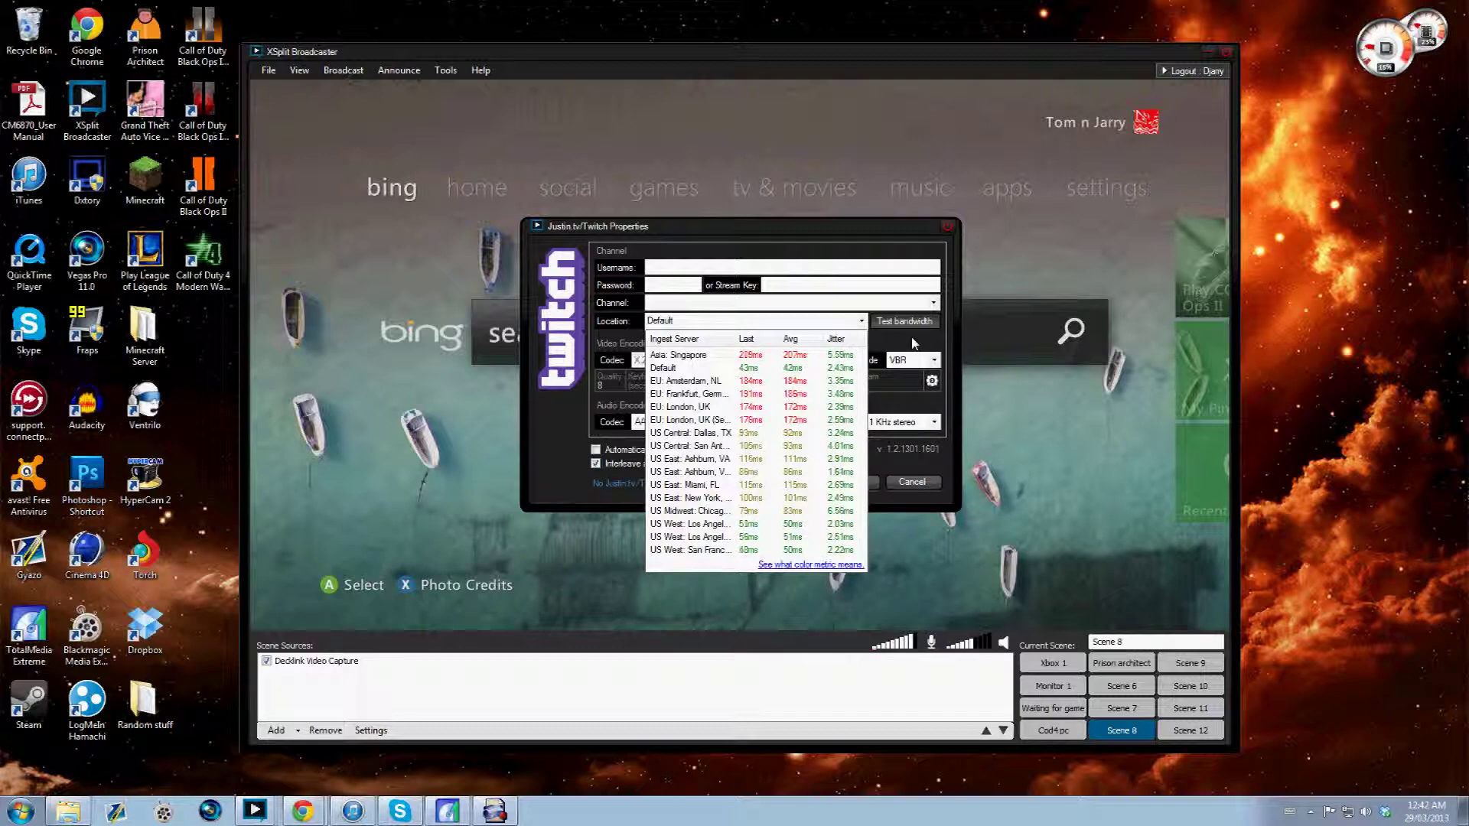
click(702, 539)
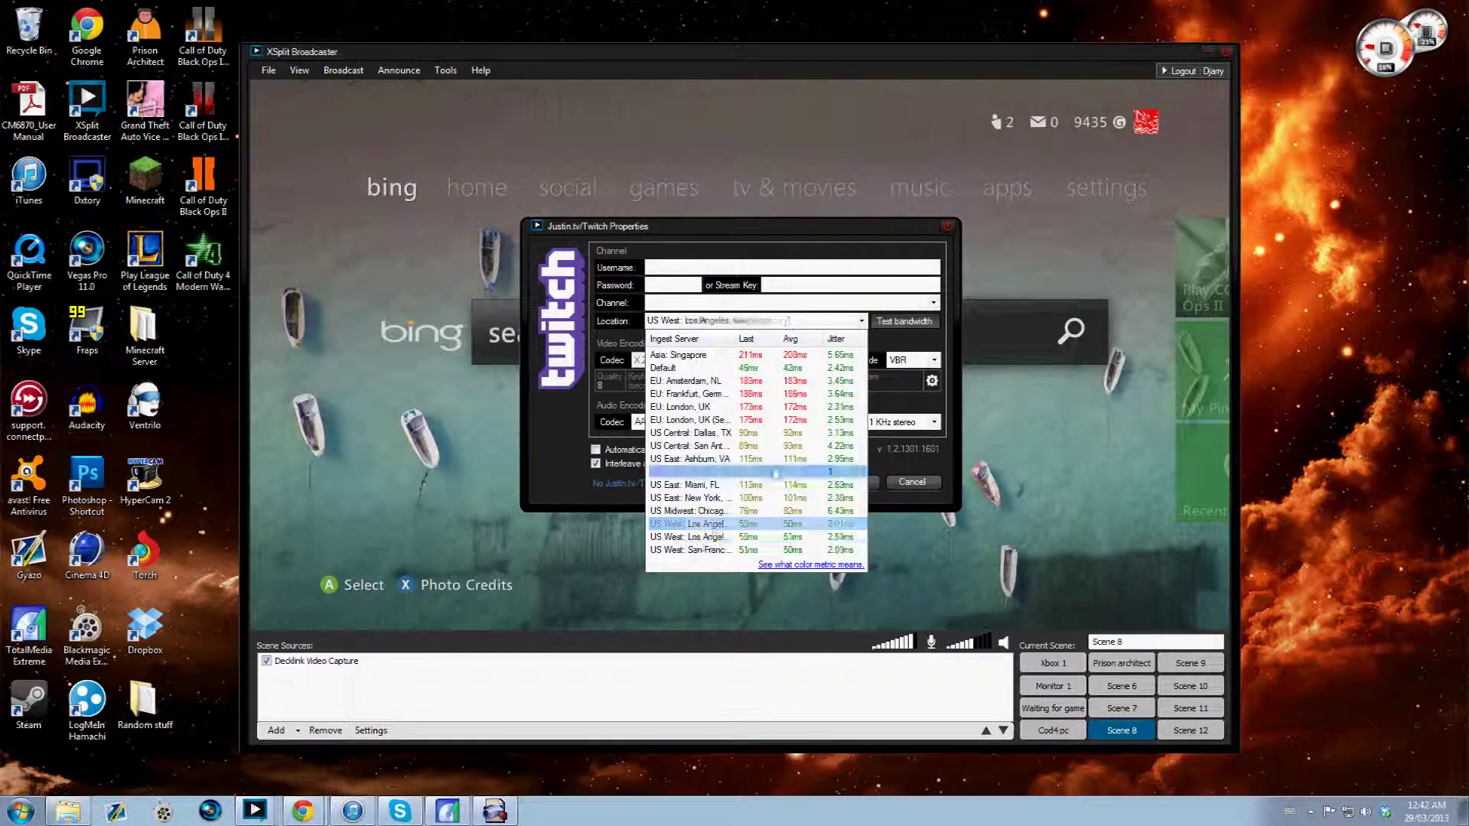
click(707, 510)
click(708, 523)
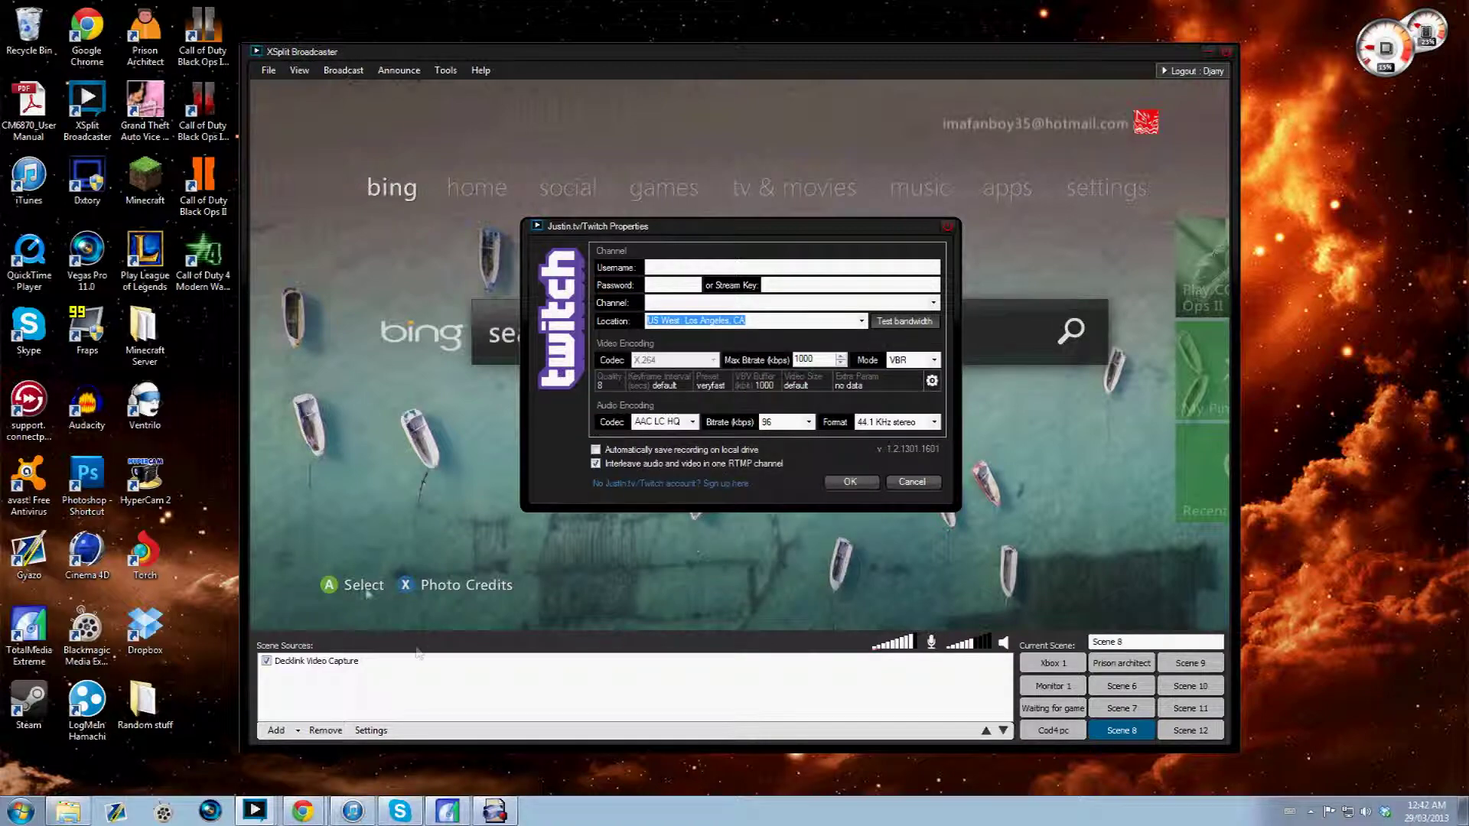
- Switch to Chrome, run a connection test on speedtest.net in a new tab, and minimize the browser
click(306, 814)
click(299, 776)
click(315, 9)
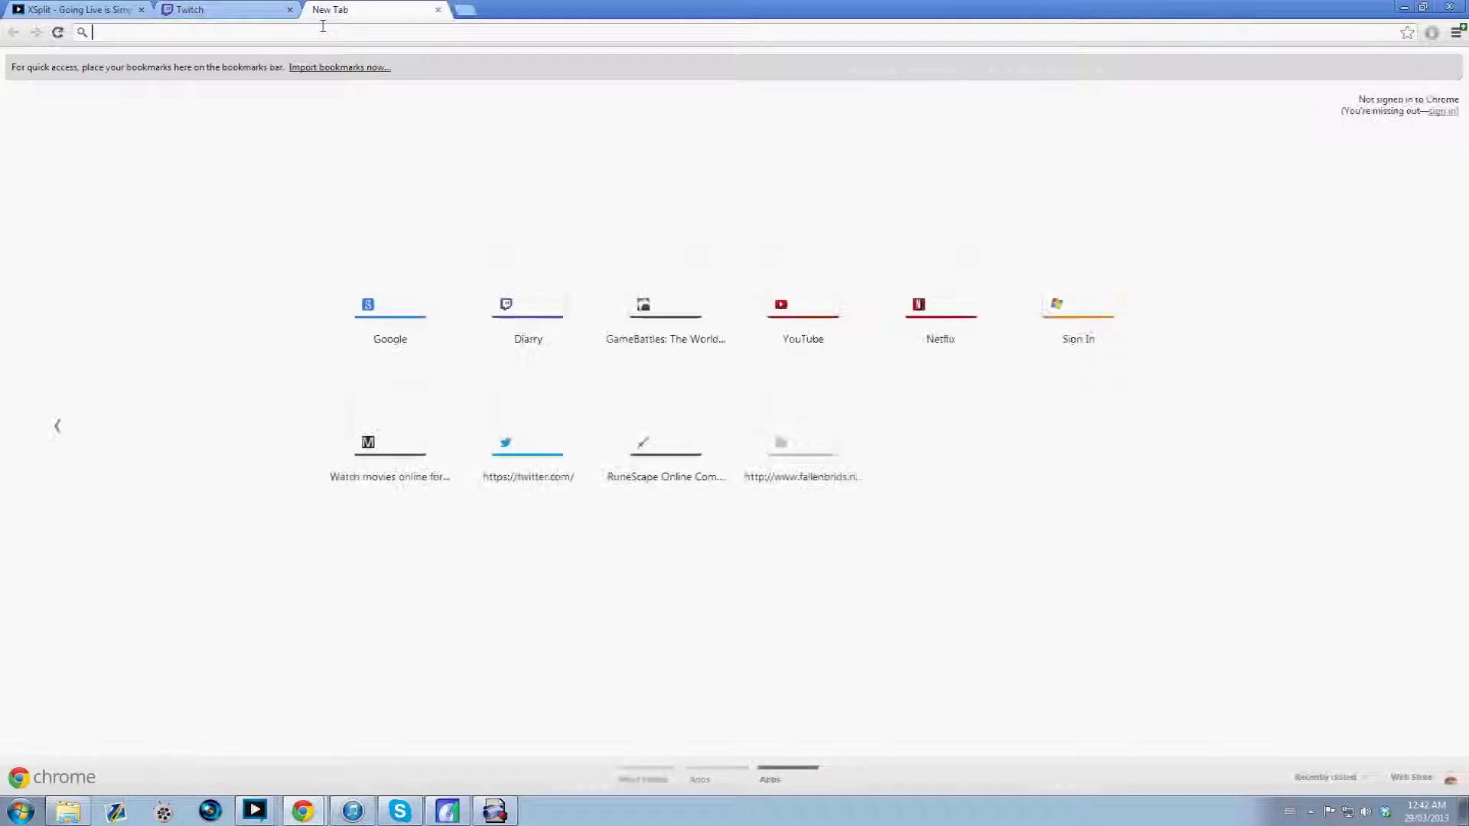
text(speedtest.net)
key(Return)
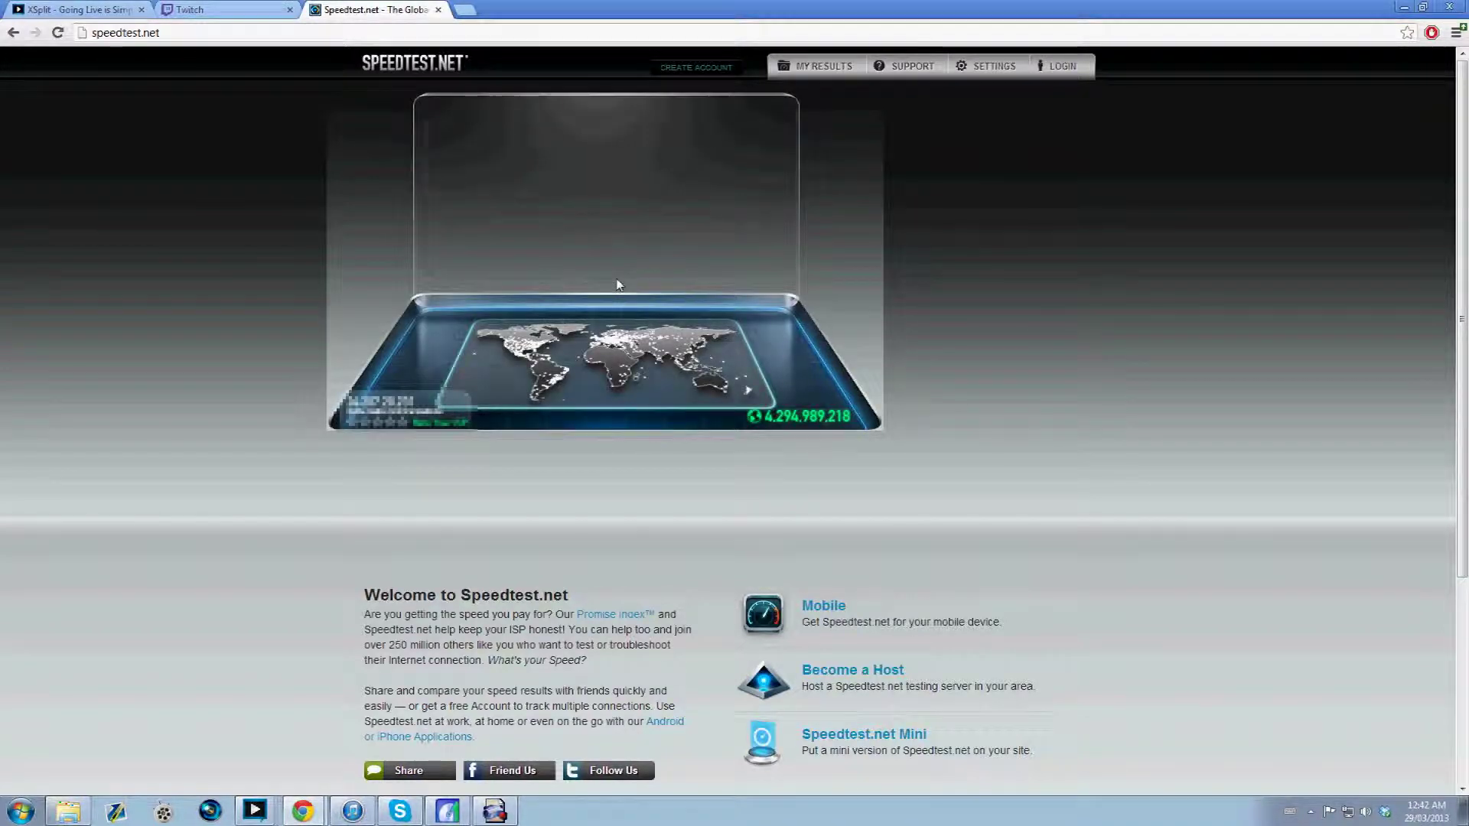
click(619, 132)
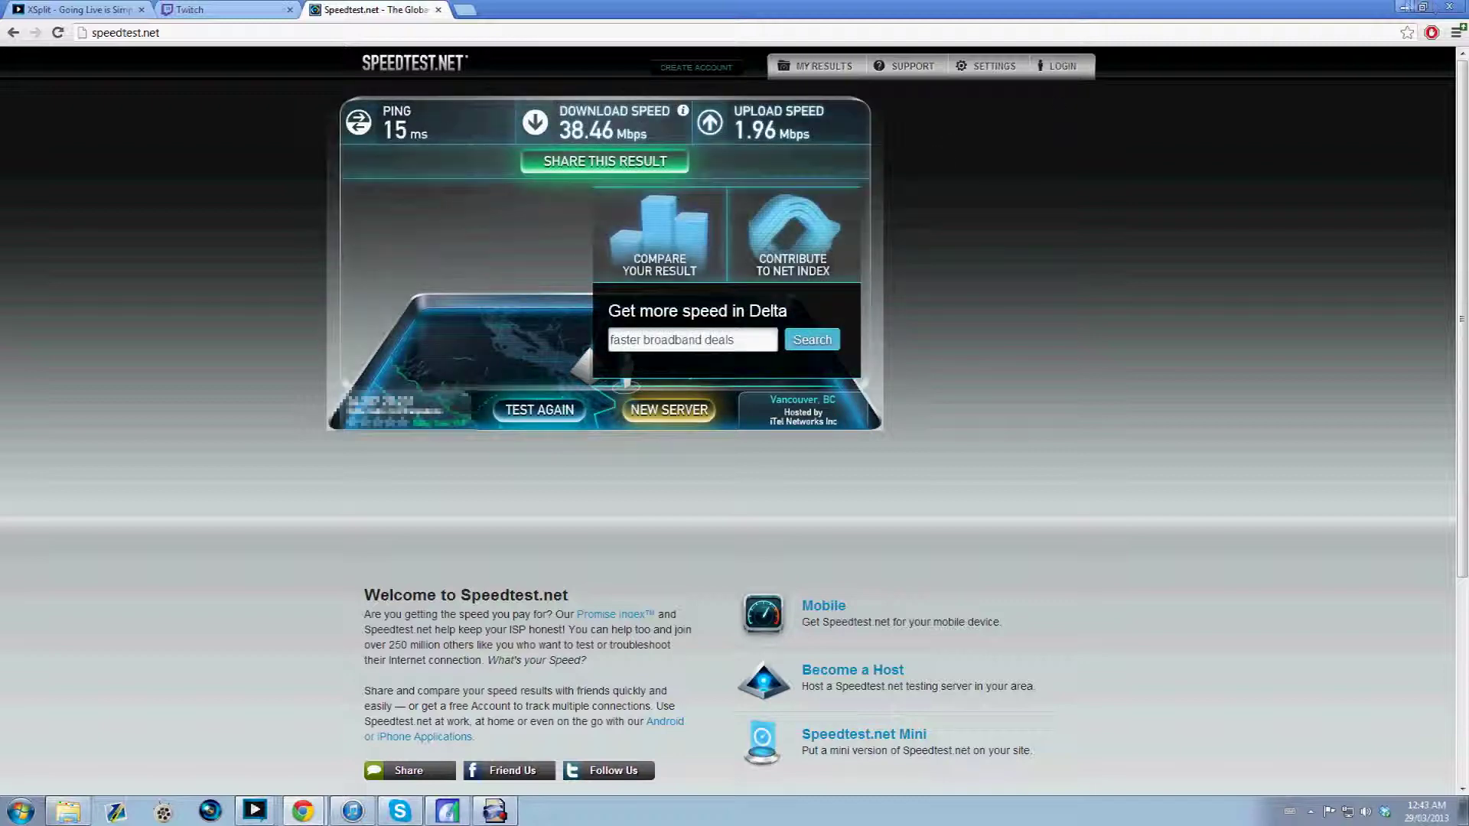
click(1405, 6)
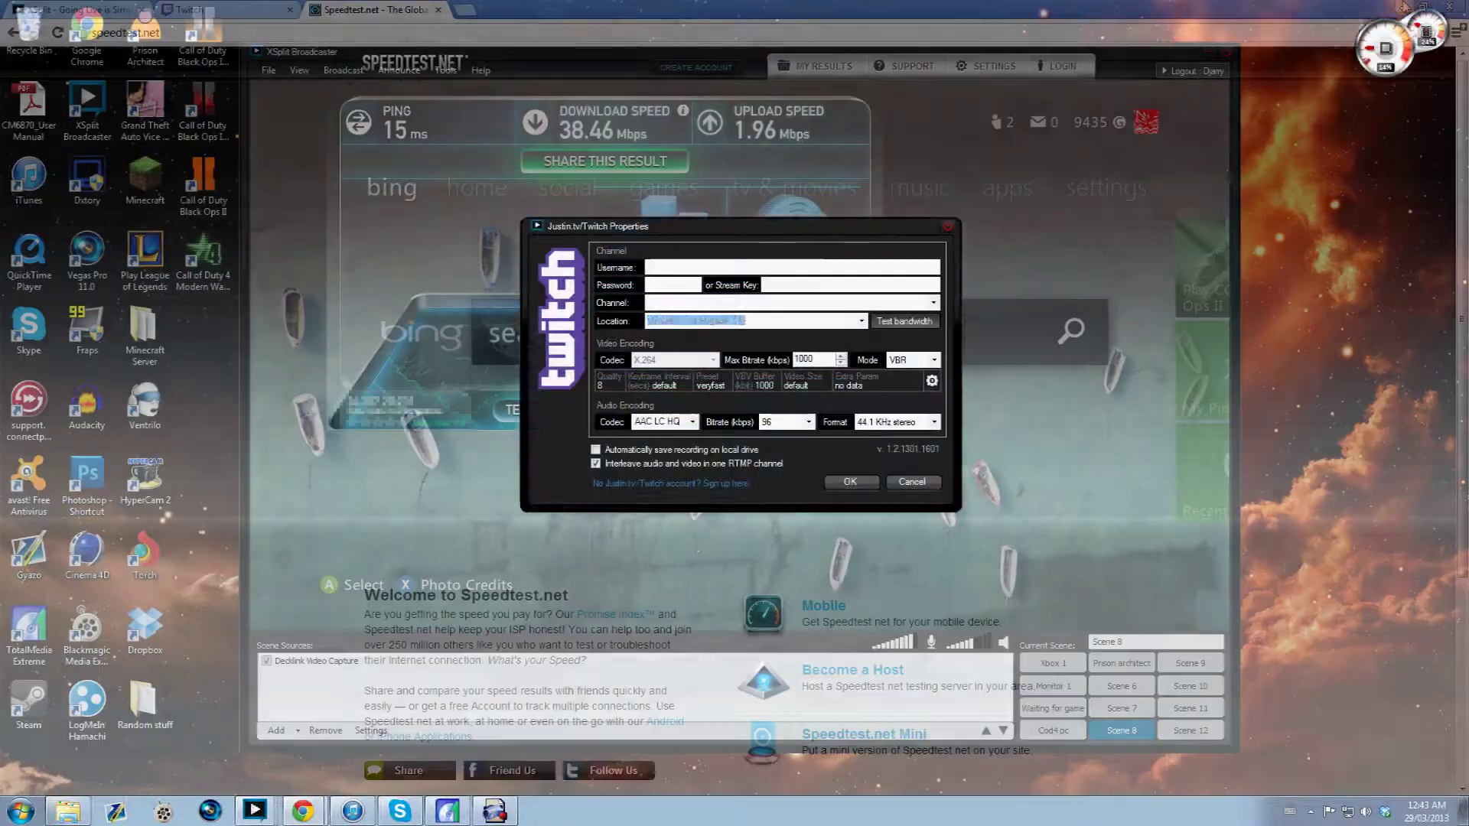
- Set the new Twitch channel's maximum video bitrate to 1400 kbps
click(841, 358)
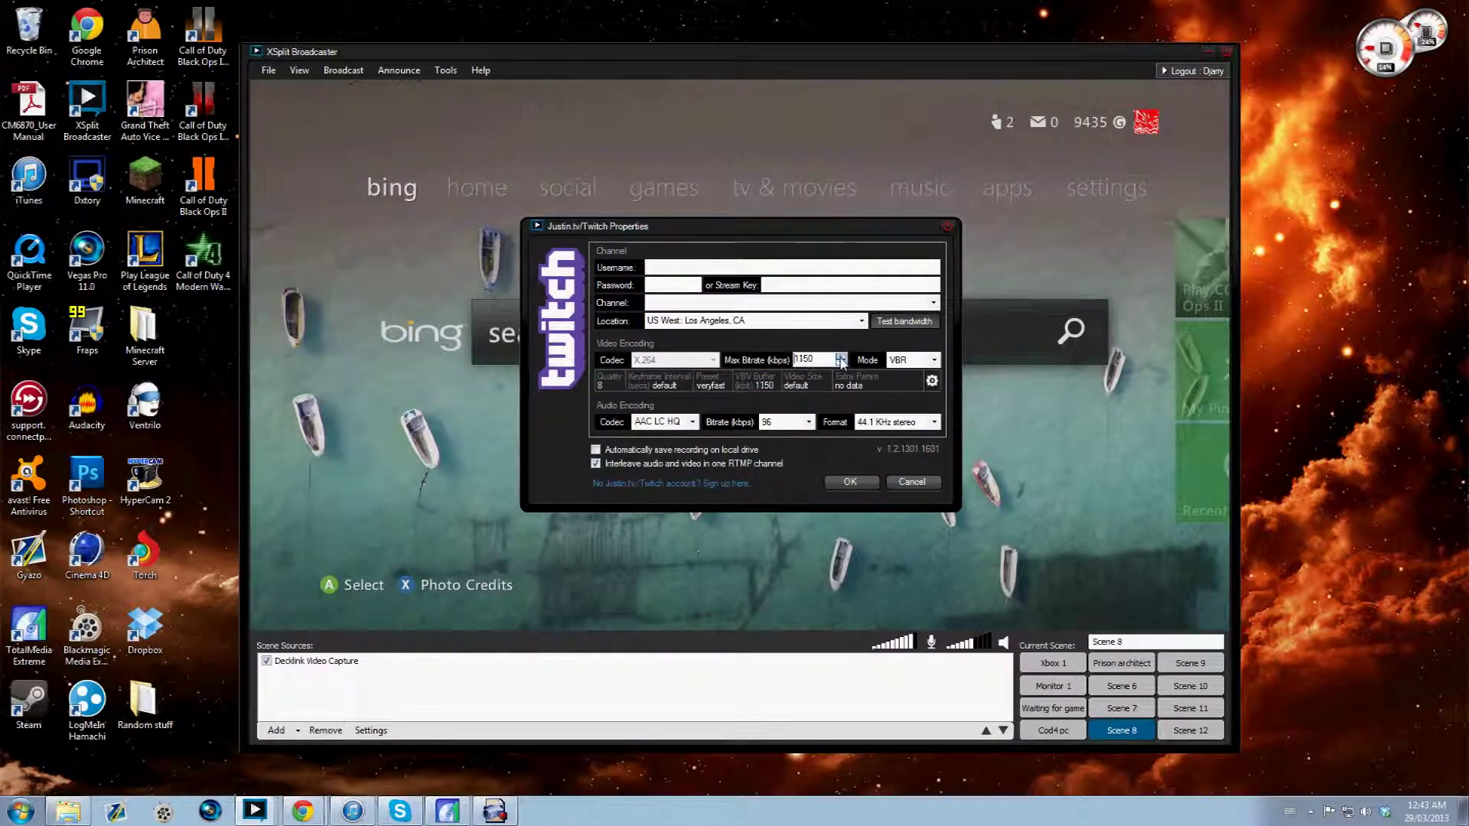
click(841, 358)
click(841, 357)
click(841, 359)
click(841, 356)
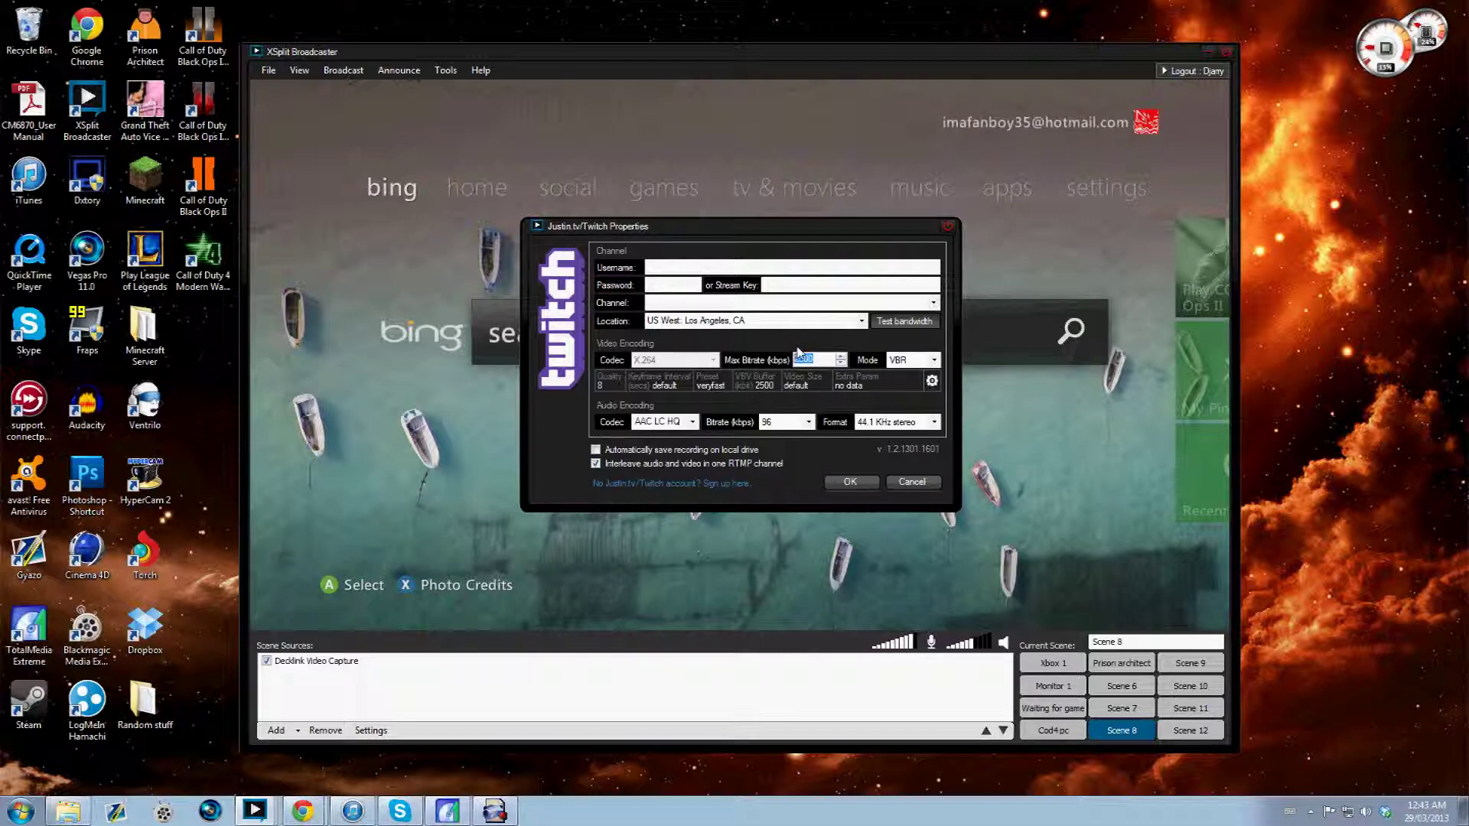
click(842, 365)
drag(842, 365, 842, 365)
click(842, 365)
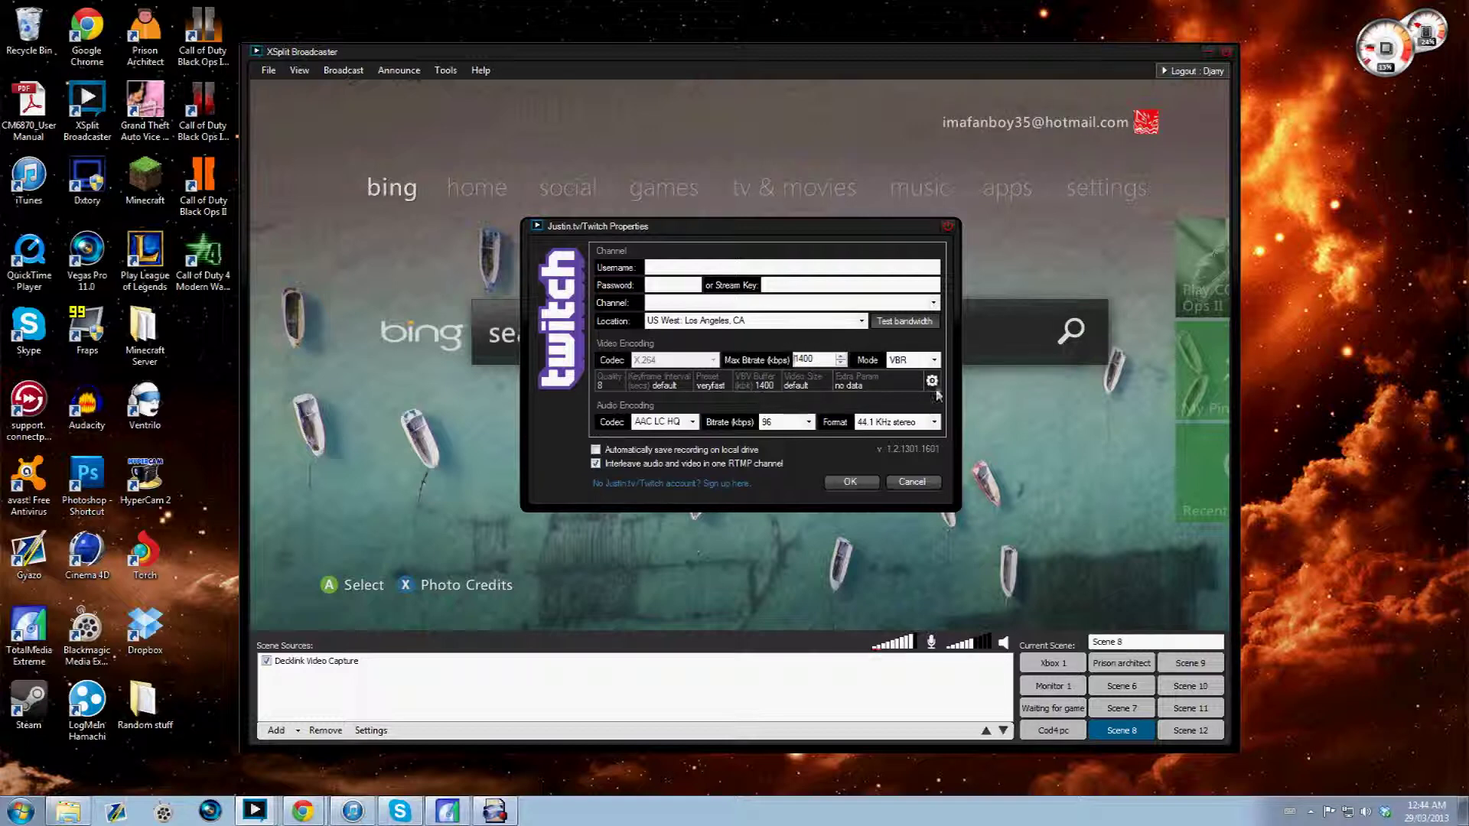
- Set the video encoding quality of the new channel to 10 and close the encoding setup
click(932, 380)
click(1113, 413)
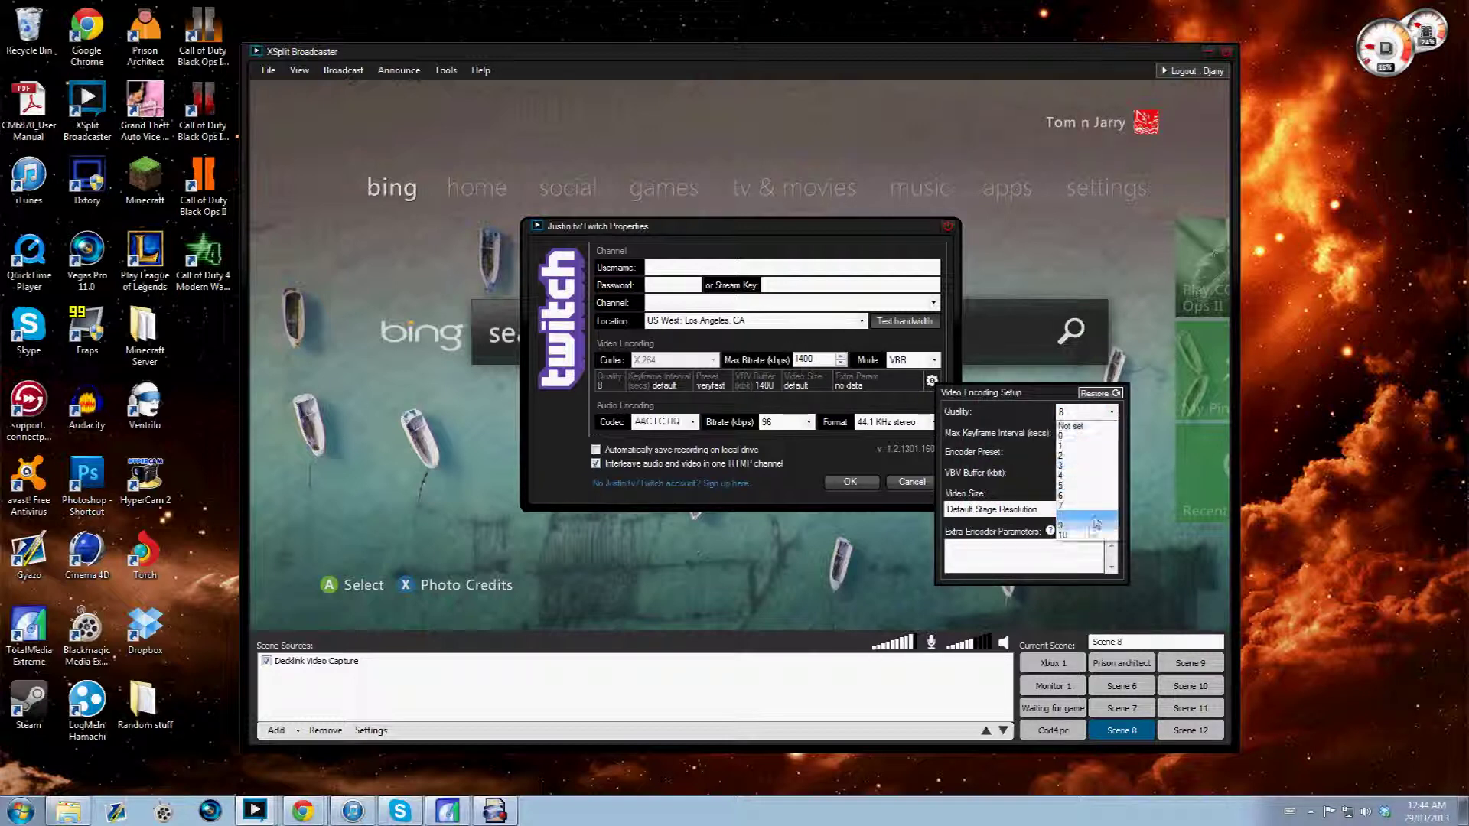
click(1104, 433)
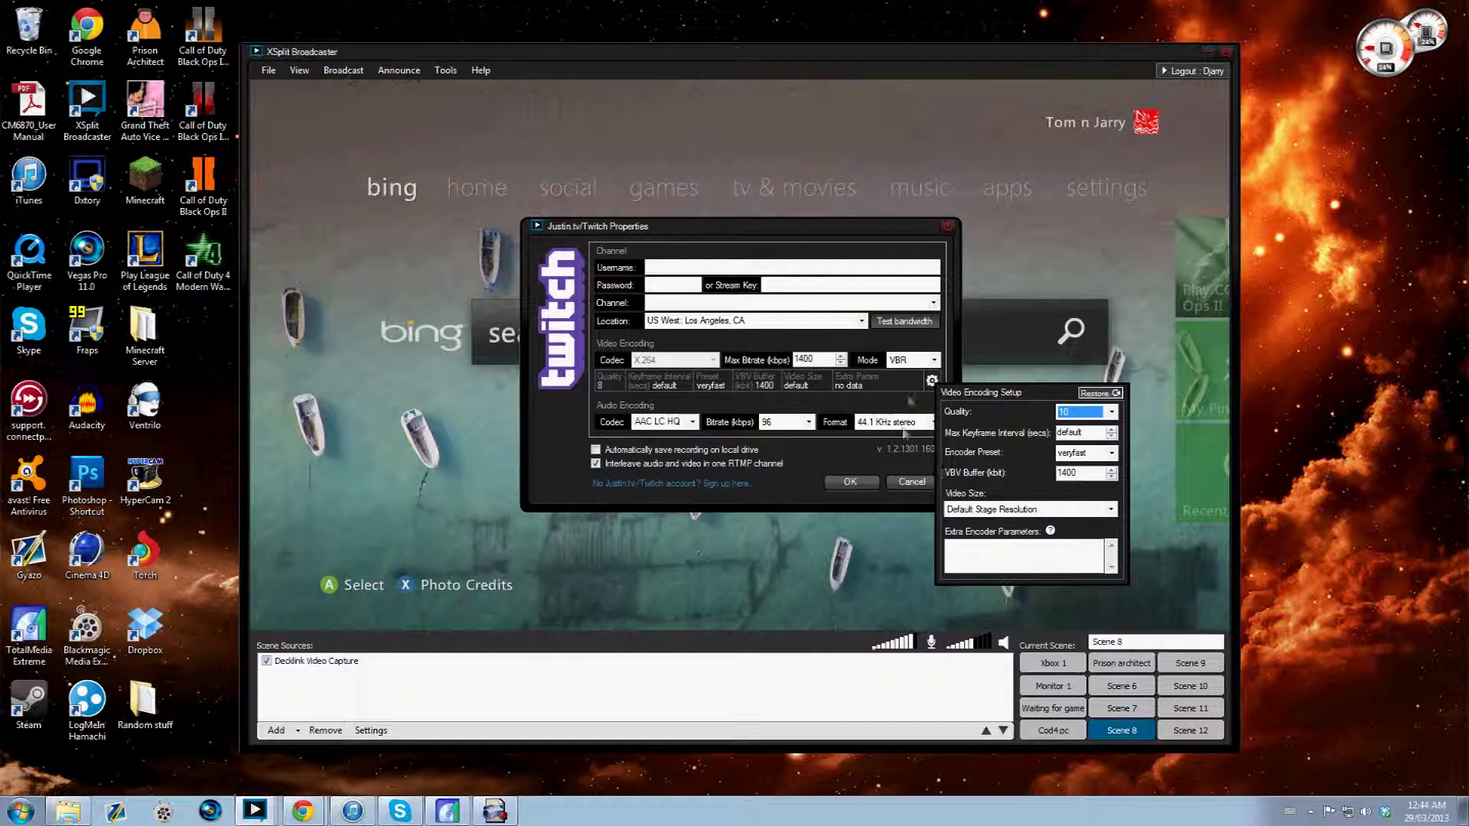
click(904, 431)
- Choose an audio bitrate of 96 kbps and the 44.1 KHz stereo format for the new channel
click(808, 421)
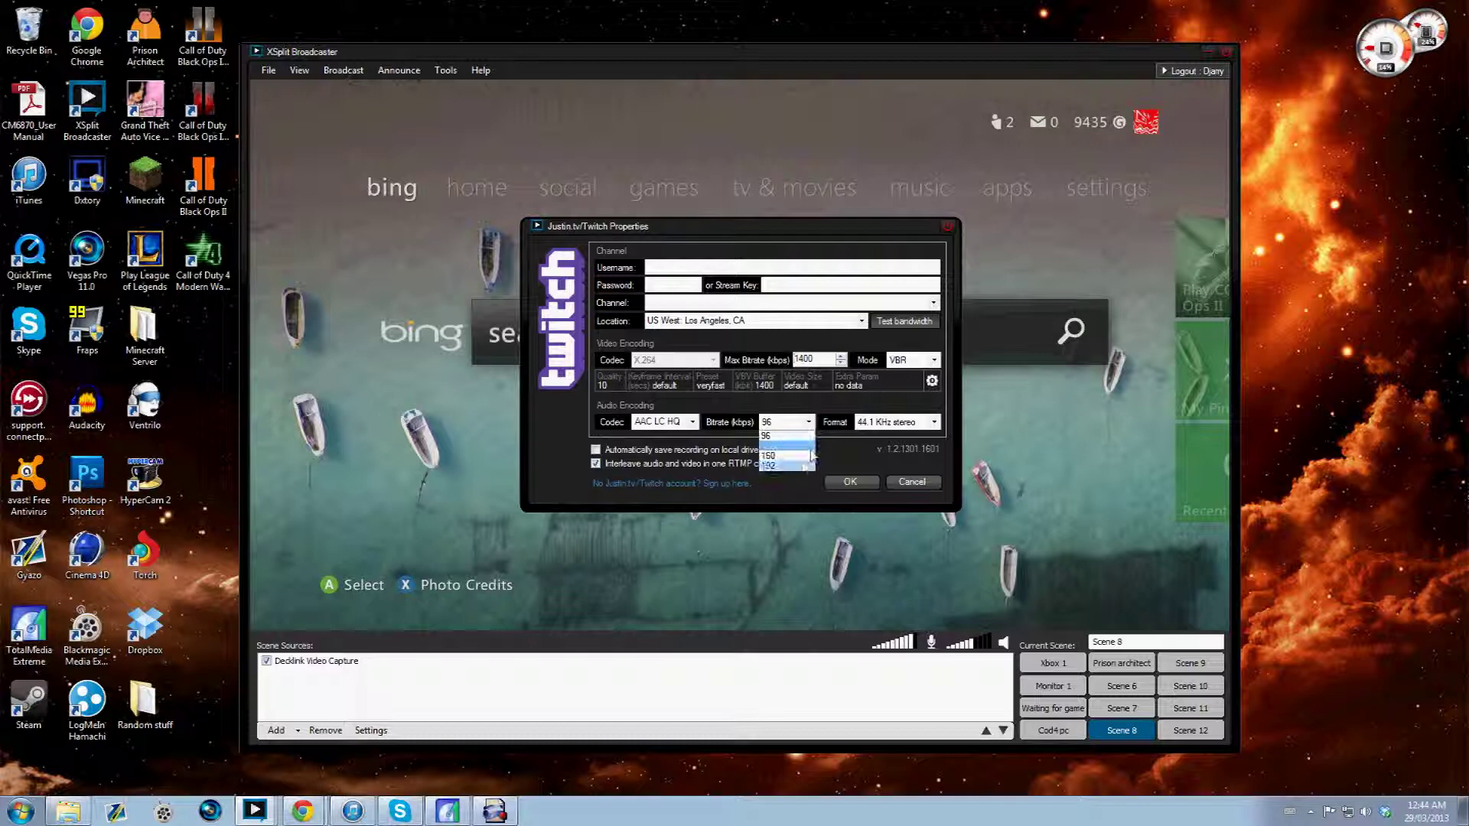
click(781, 435)
click(897, 423)
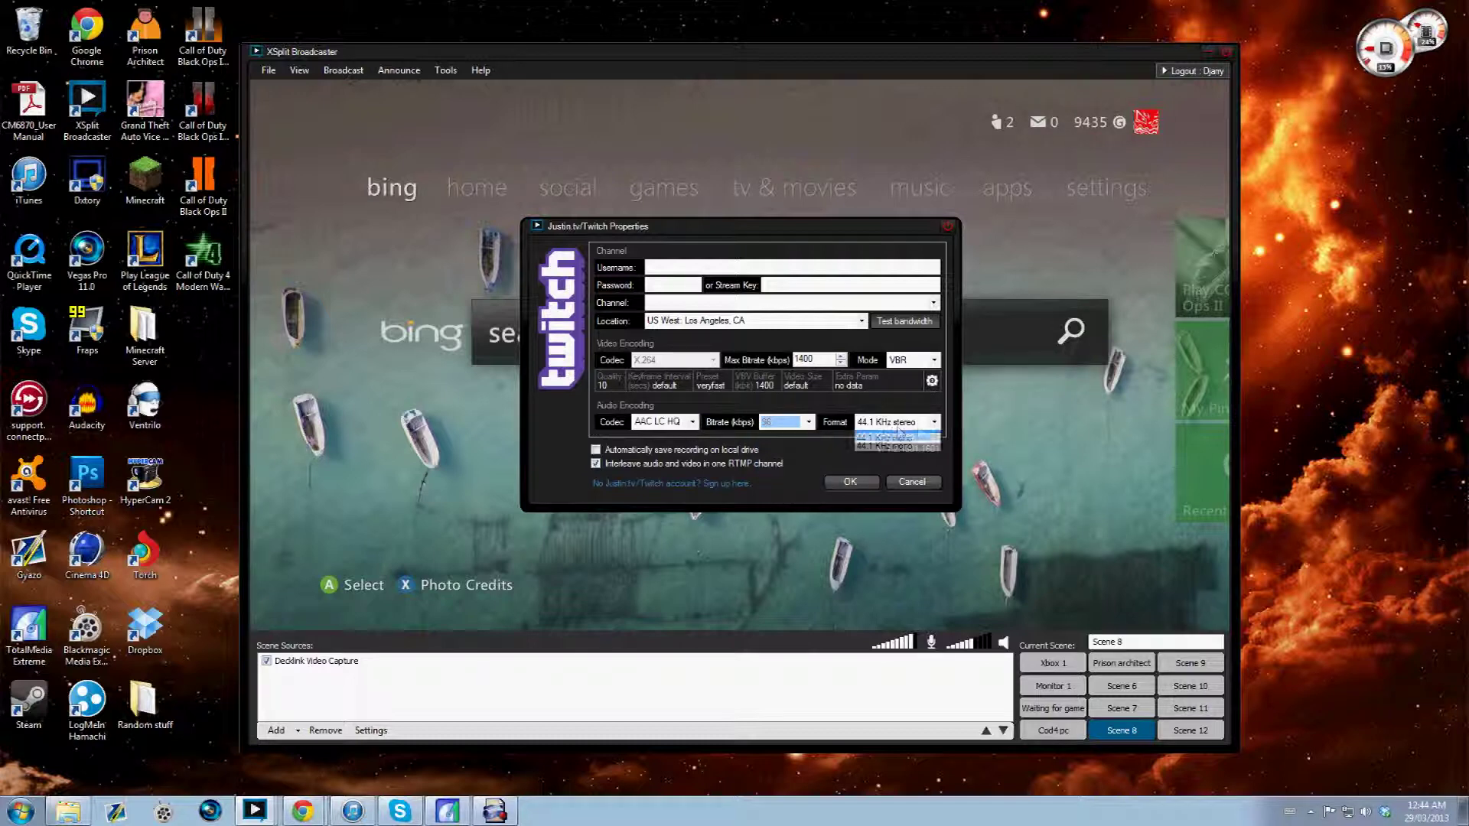
click(891, 437)
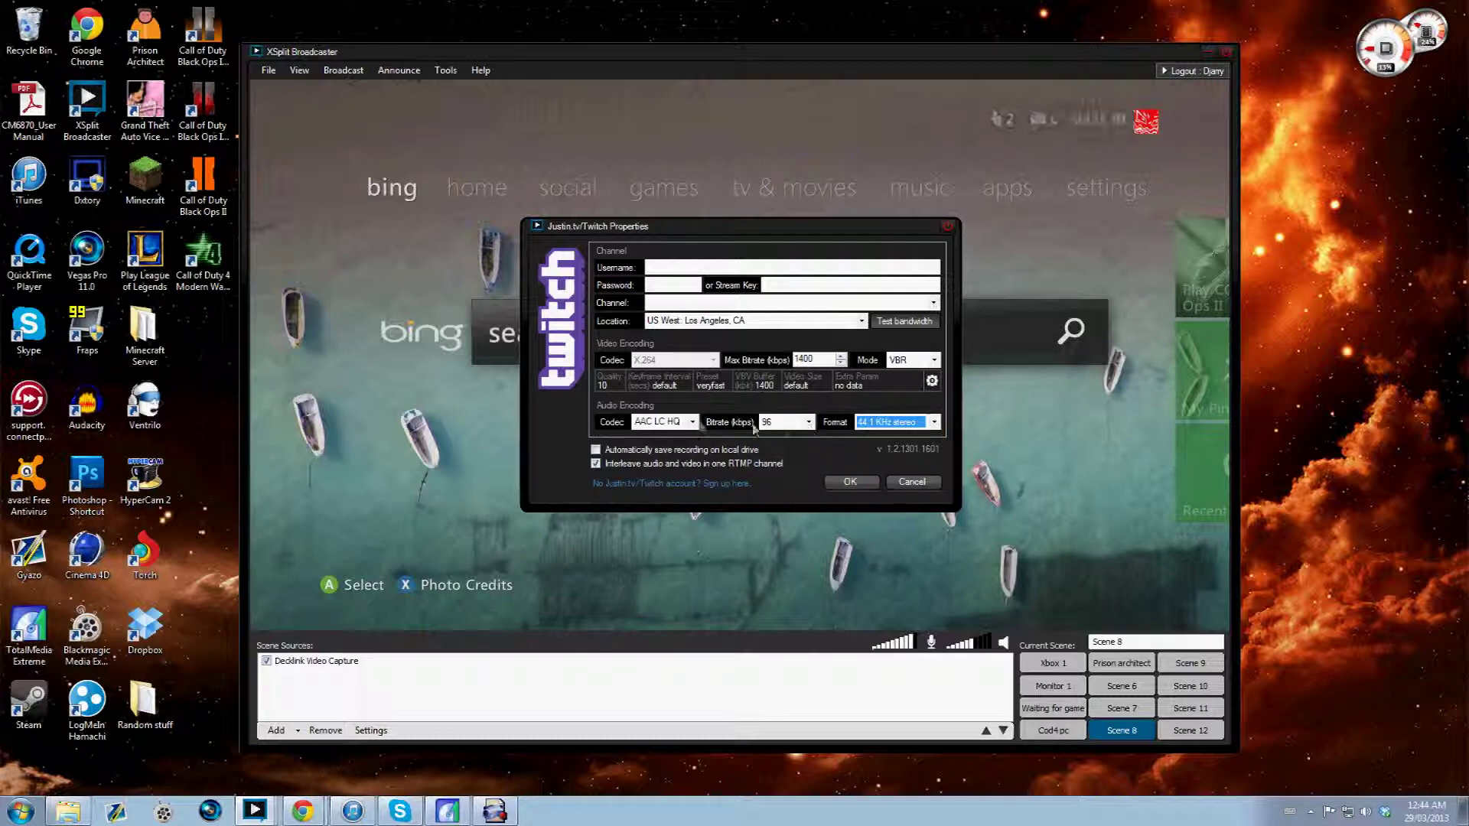
- Try the Speex audio codec, check its bitrate options, and switch the codec back to AAC LC HQ
click(692, 423)
click(647, 459)
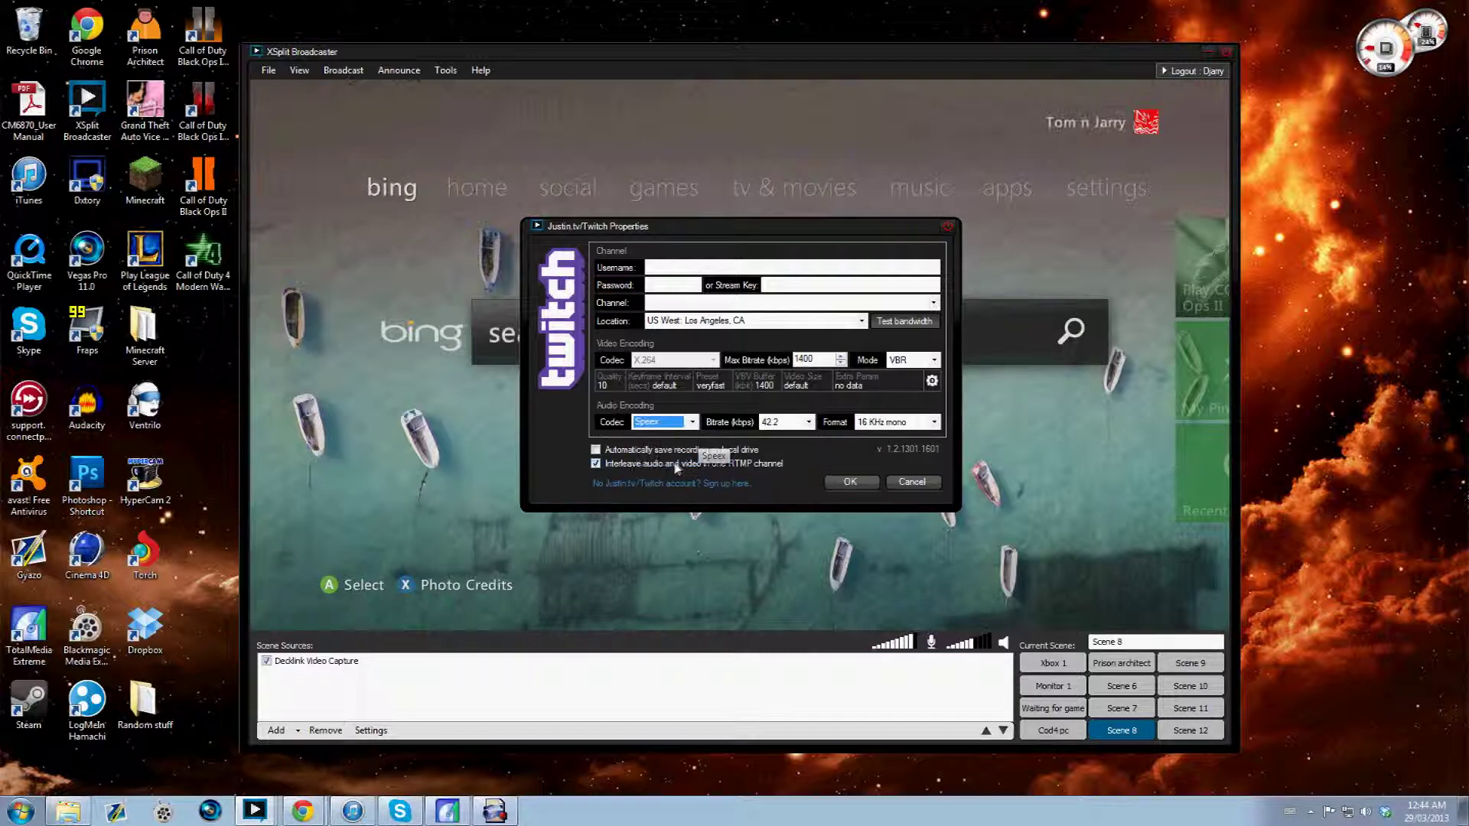
click(809, 422)
click(809, 422)
click(691, 423)
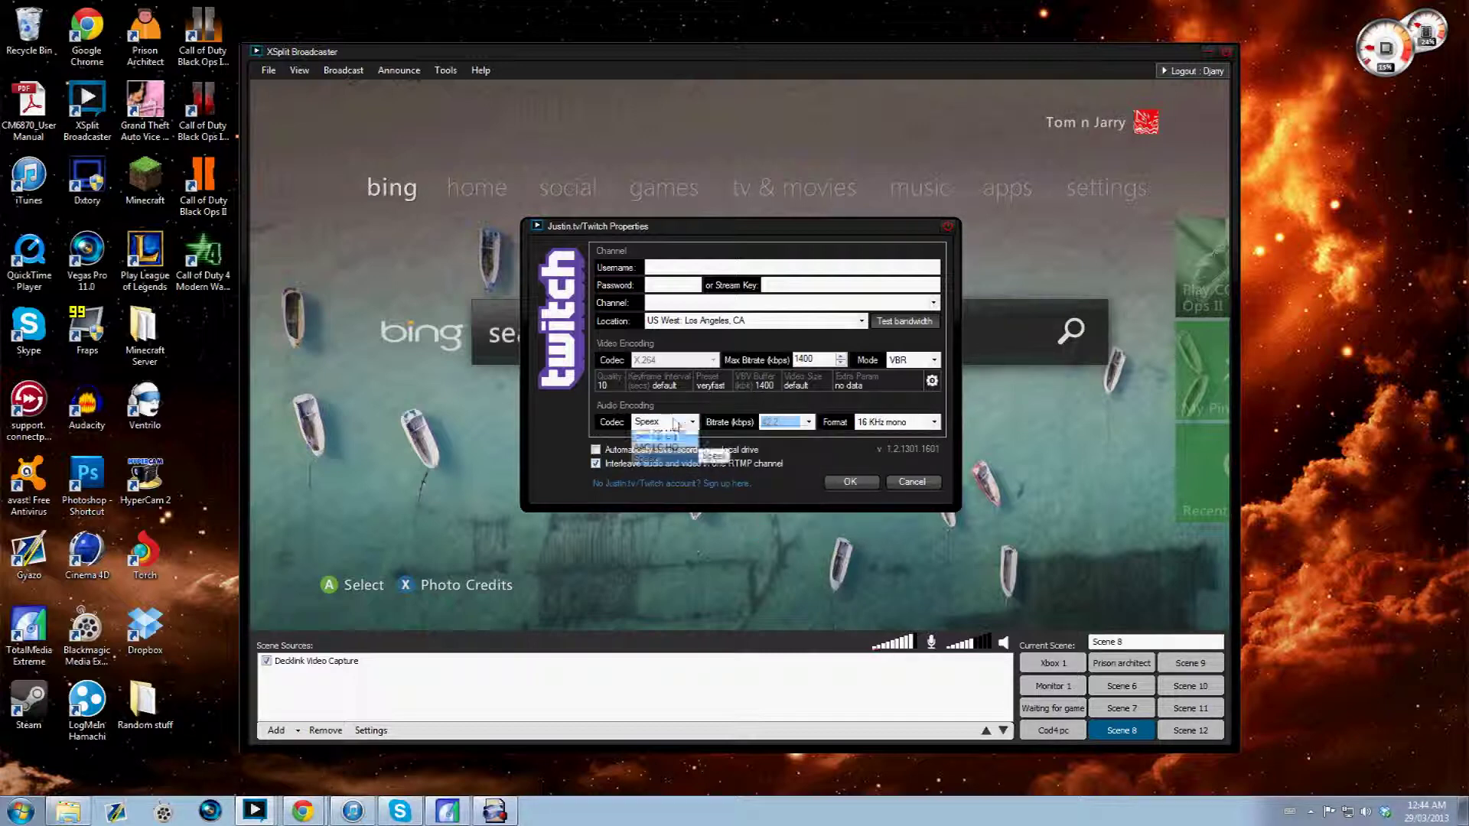
click(658, 449)
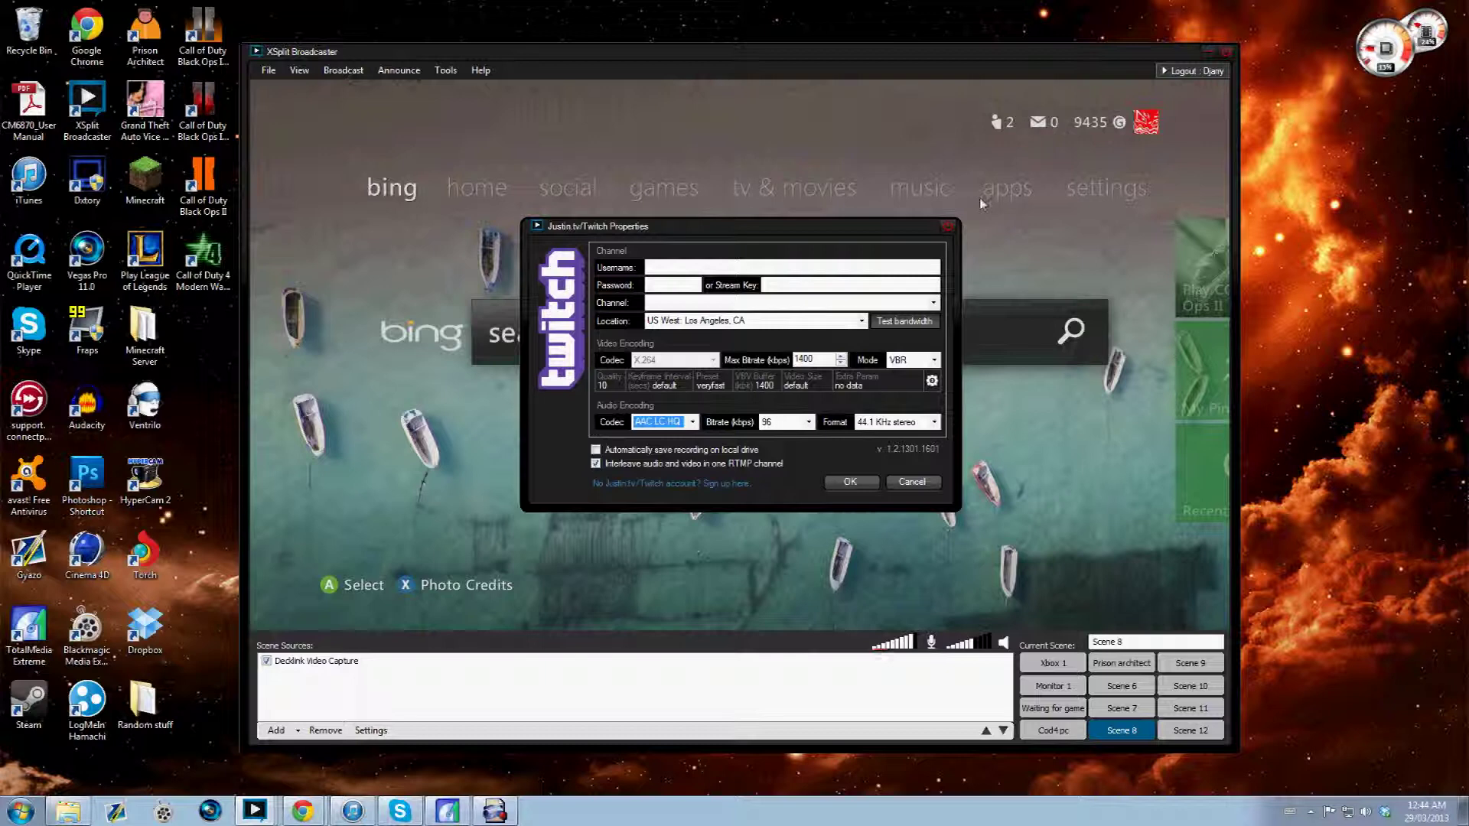
- Try the bandwidth test for the new channel and cancel its setup
click(893, 326)
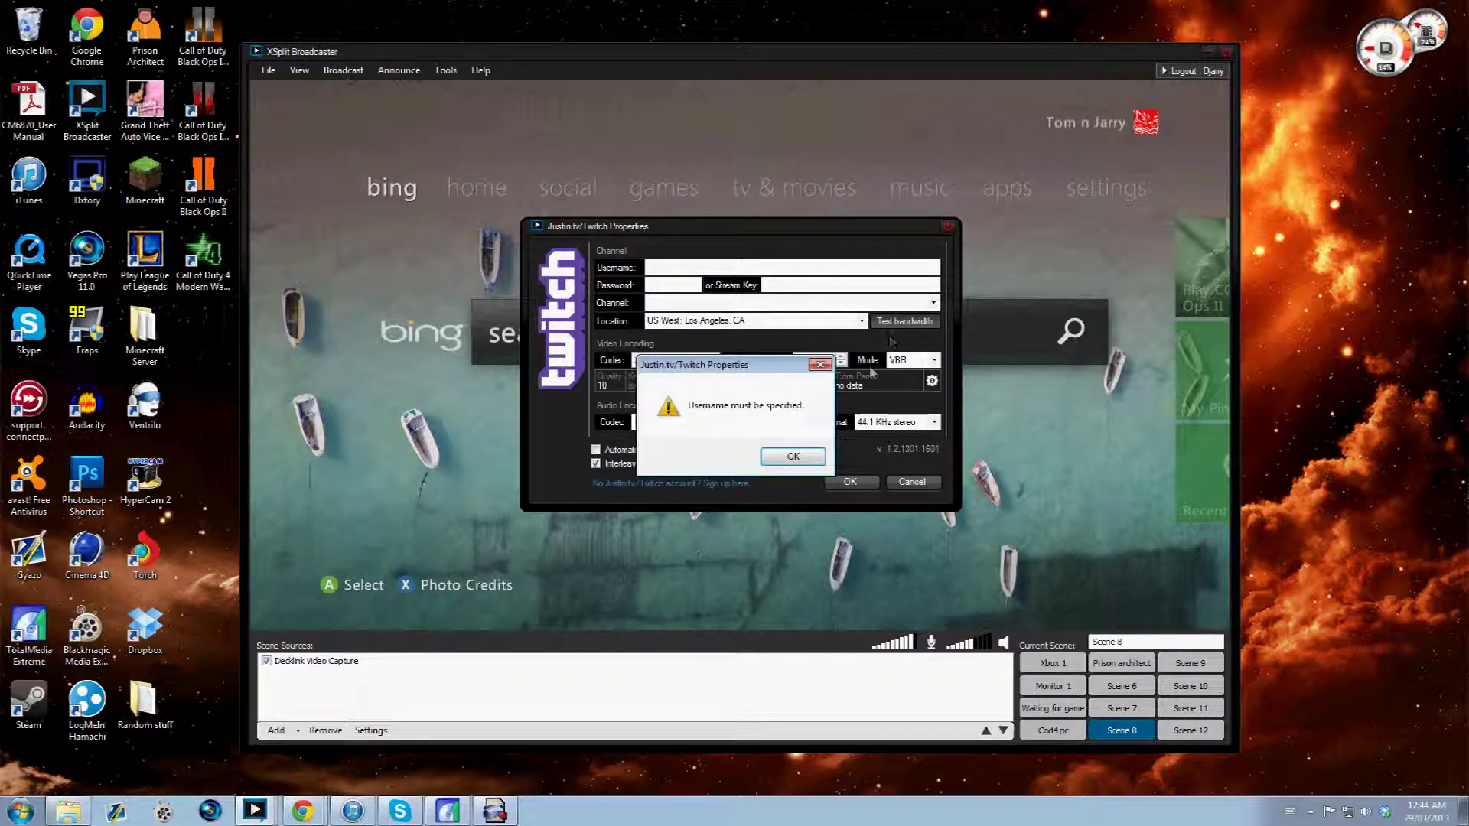
click(793, 457)
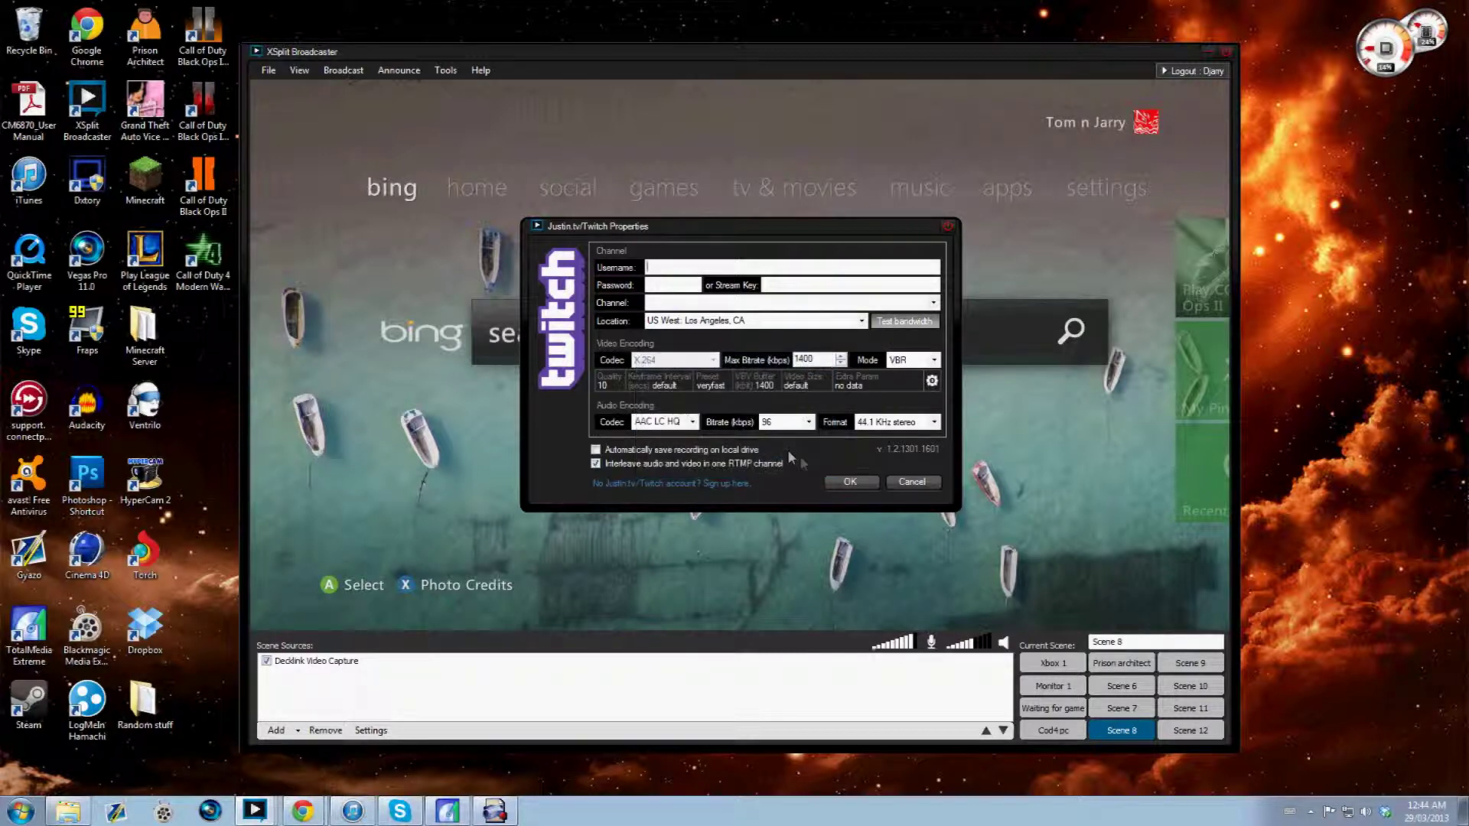
click(911, 482)
- Open the properties of the second existing Justin.tv/Twitch channel in the list
click(693, 349)
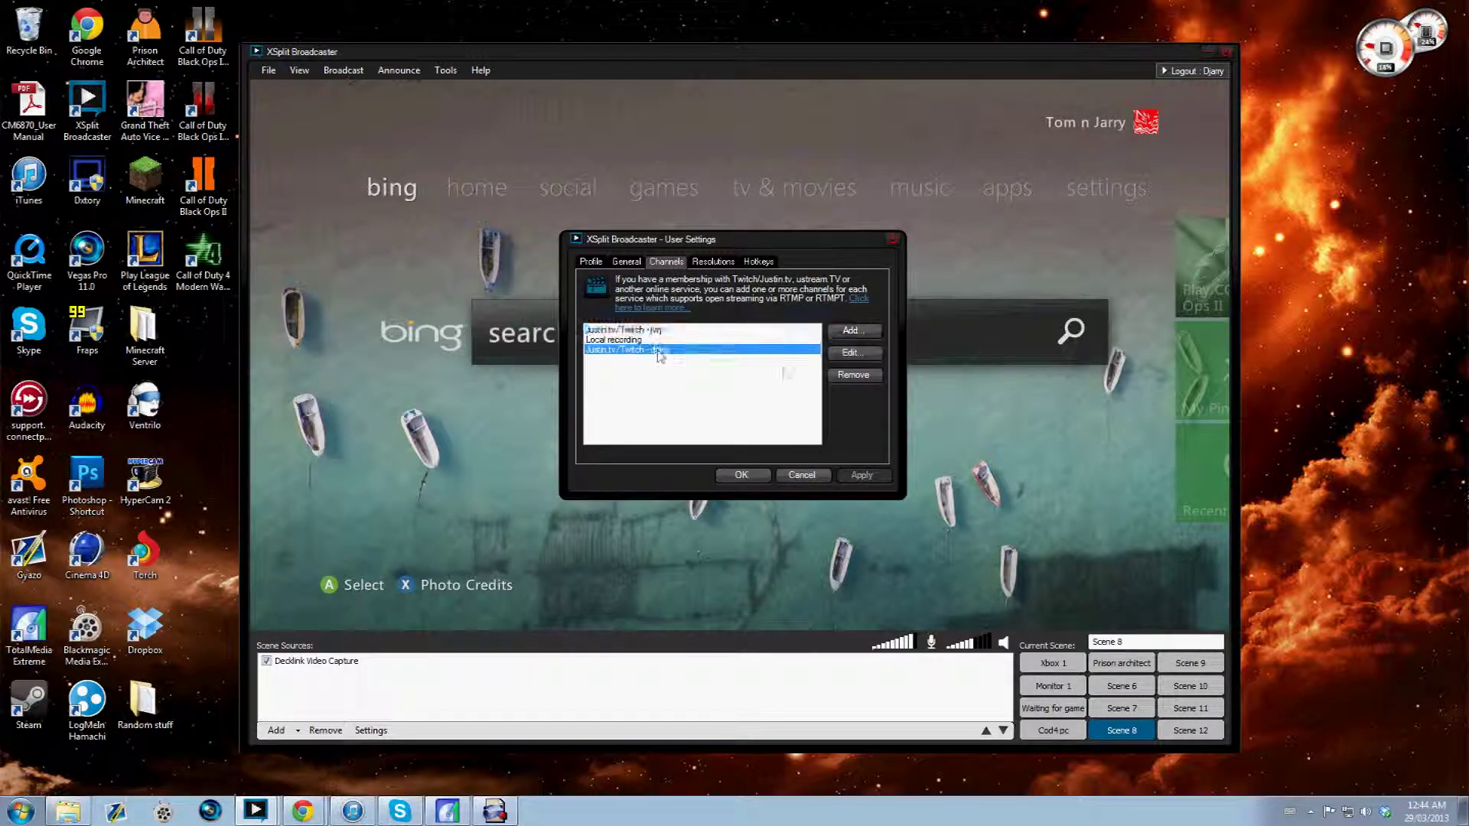
click(854, 353)
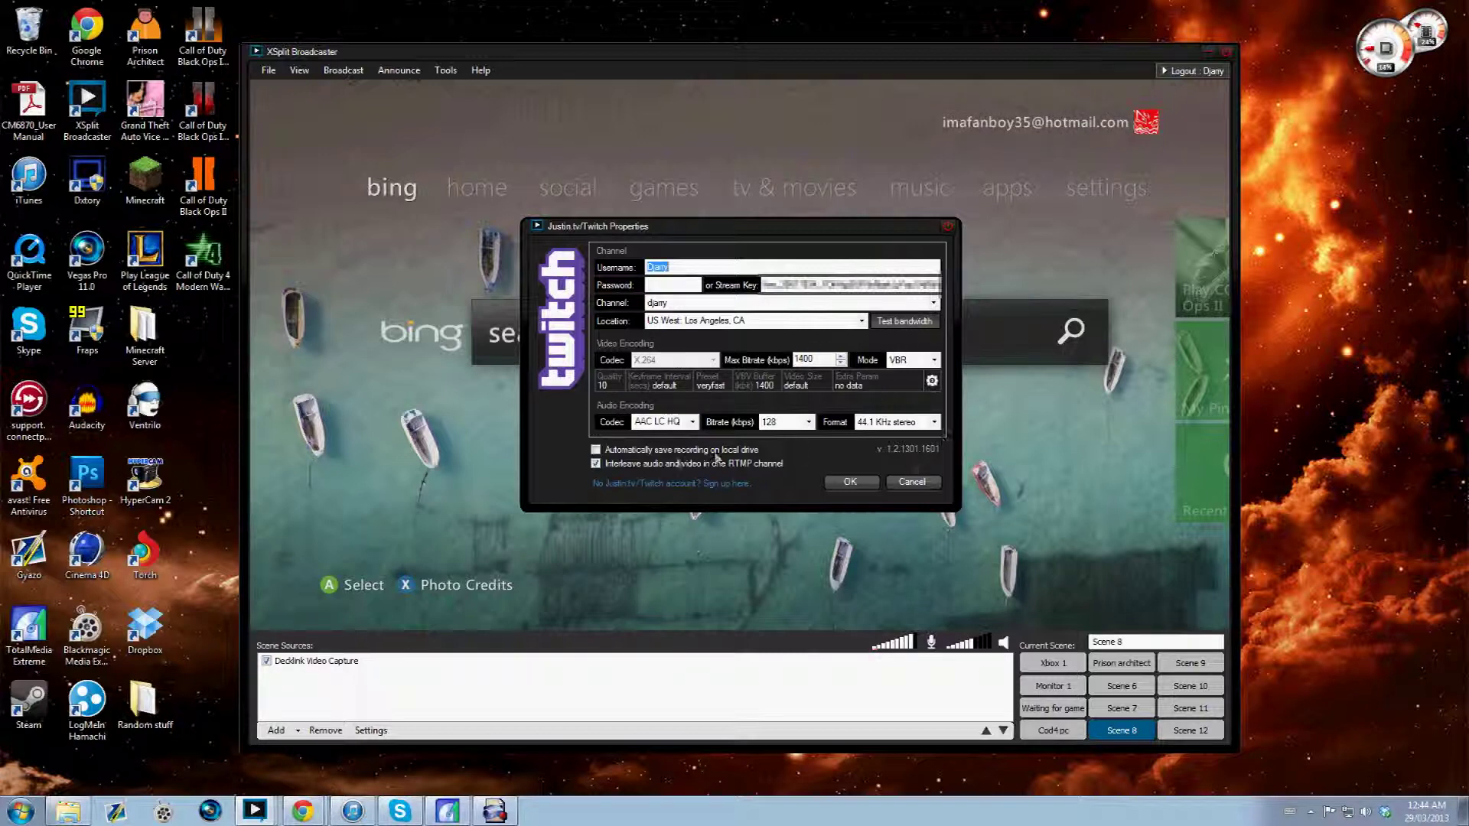
- Review the channel's audio bitrate and format options, keeping 128 kbps and 44.1 KHz stereo
click(807, 422)
click(784, 447)
click(895, 422)
click(891, 436)
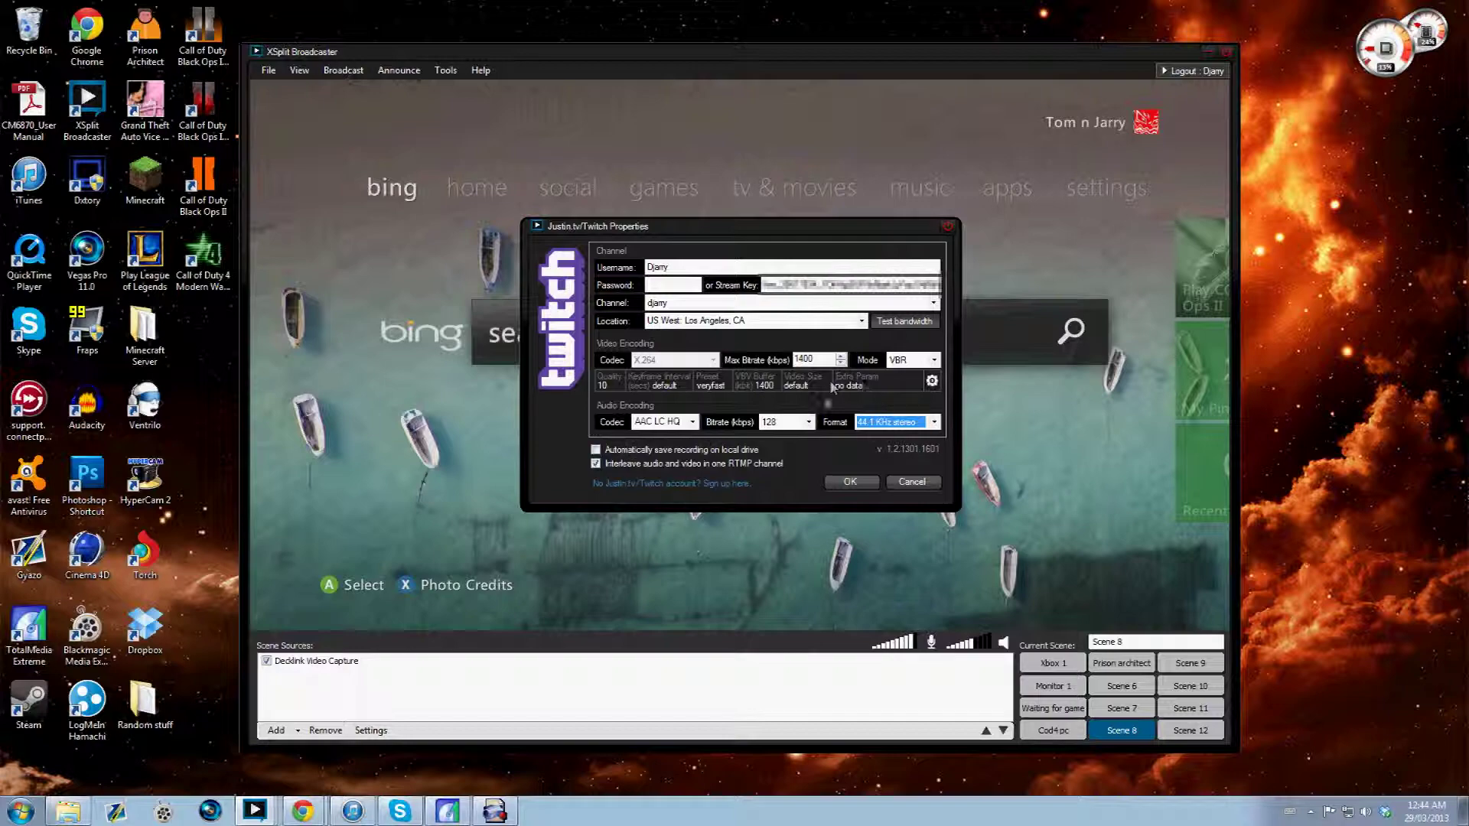
- Open the bandwidth test for the existing Twitch channel, close it, and leave the channel properties without saving
click(874, 324)
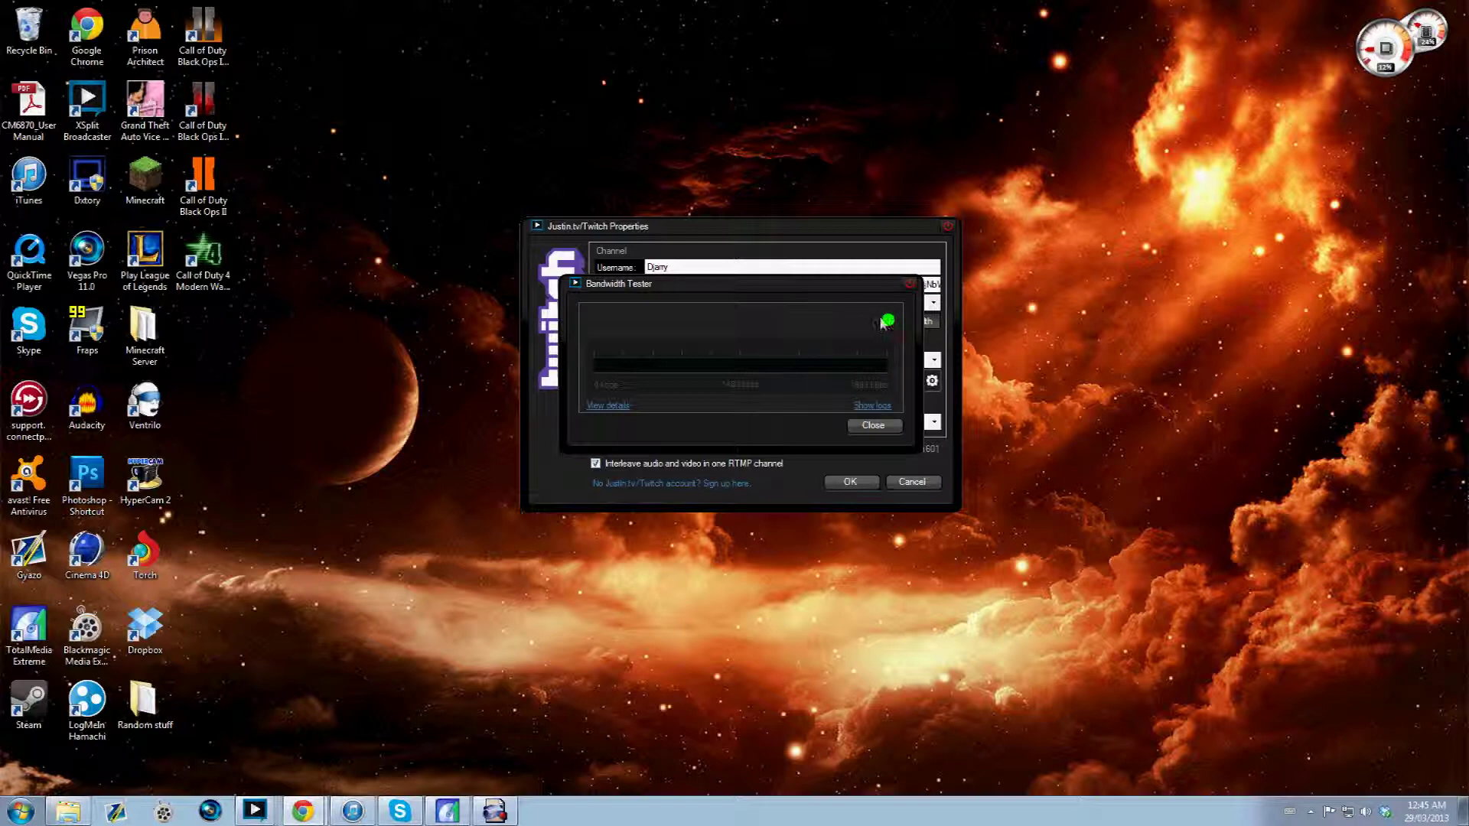
drag(872, 284, 814, 306)
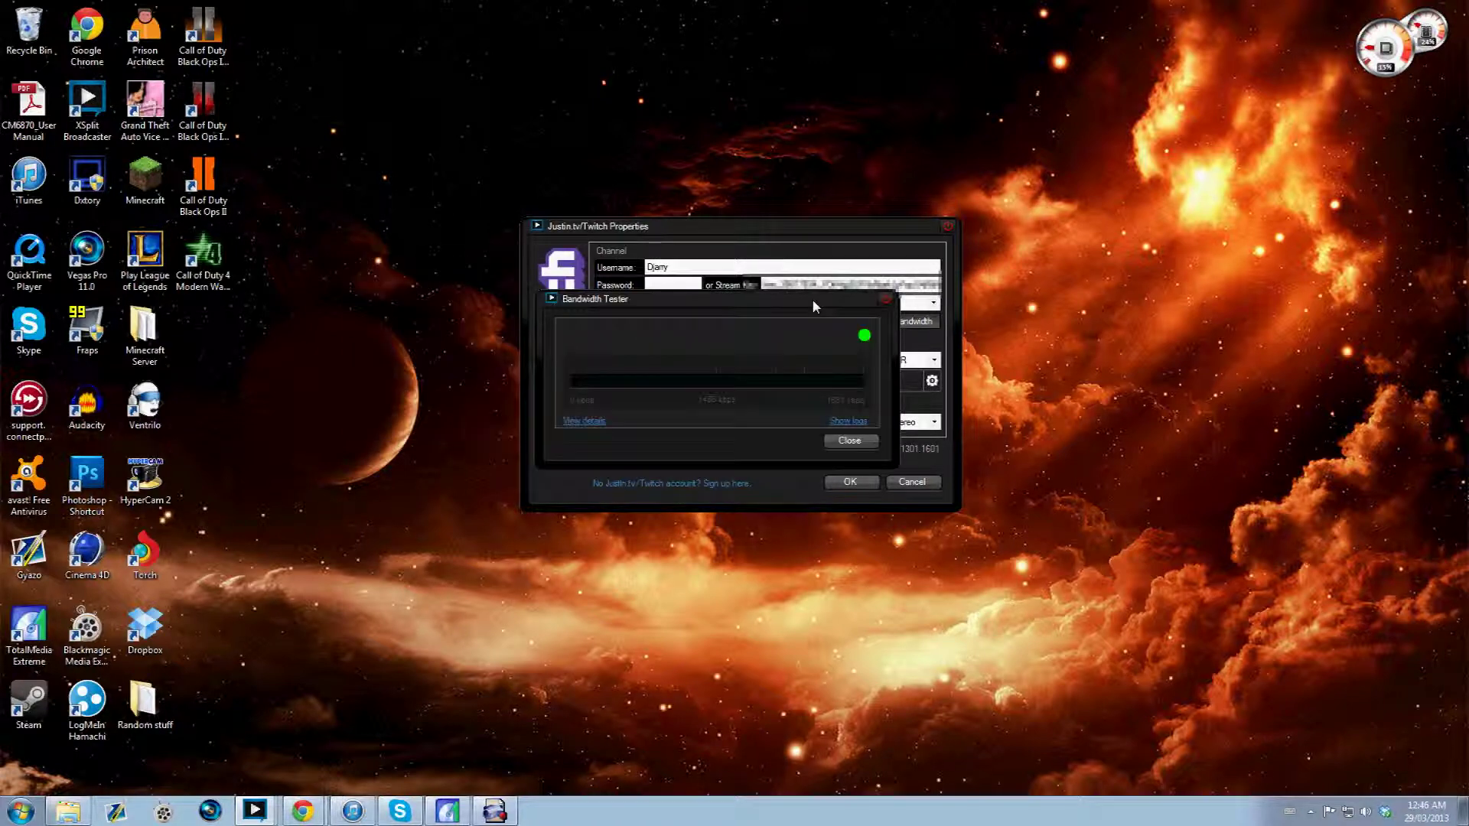
click(886, 299)
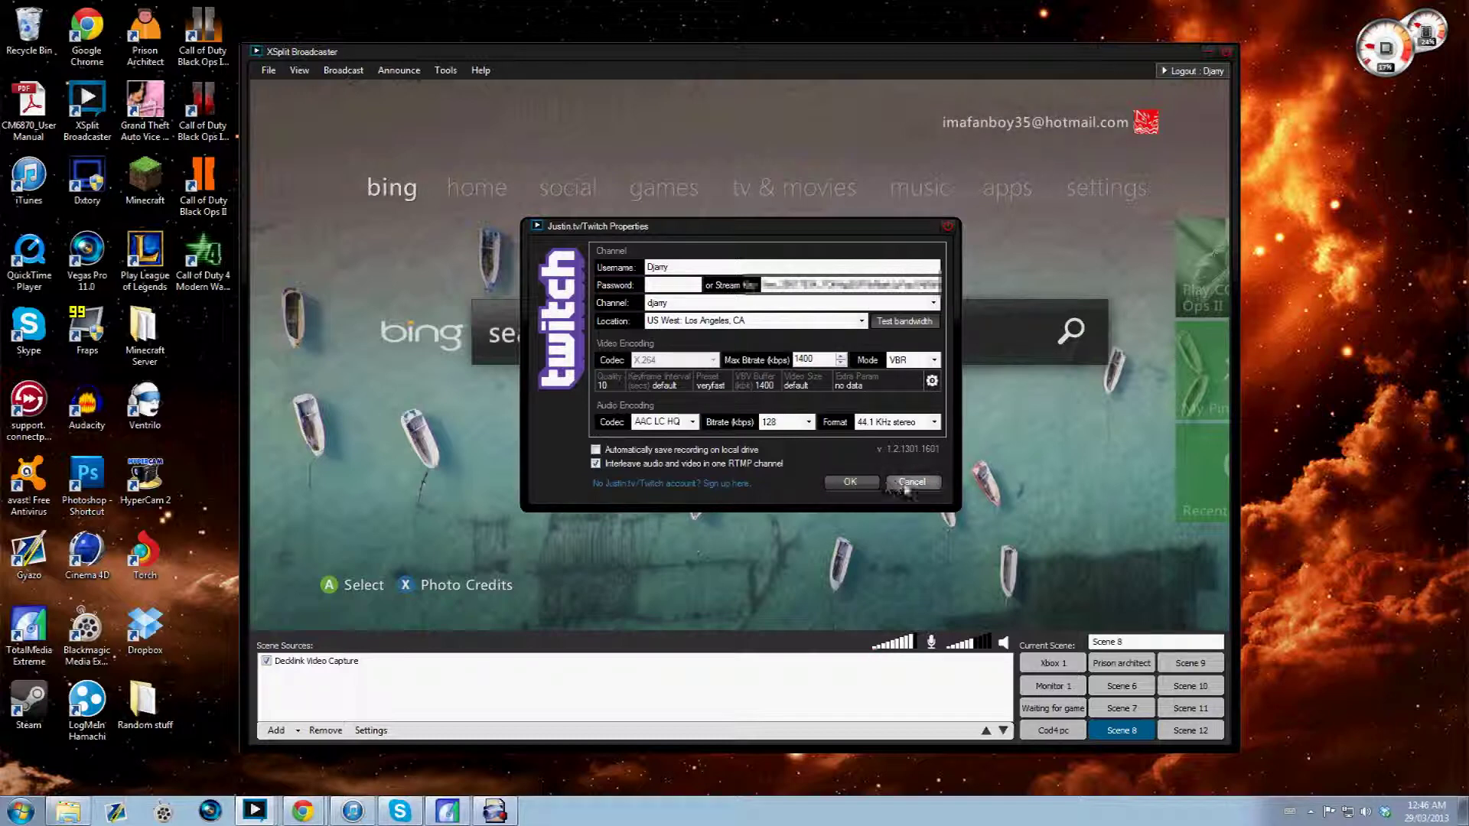
click(910, 484)
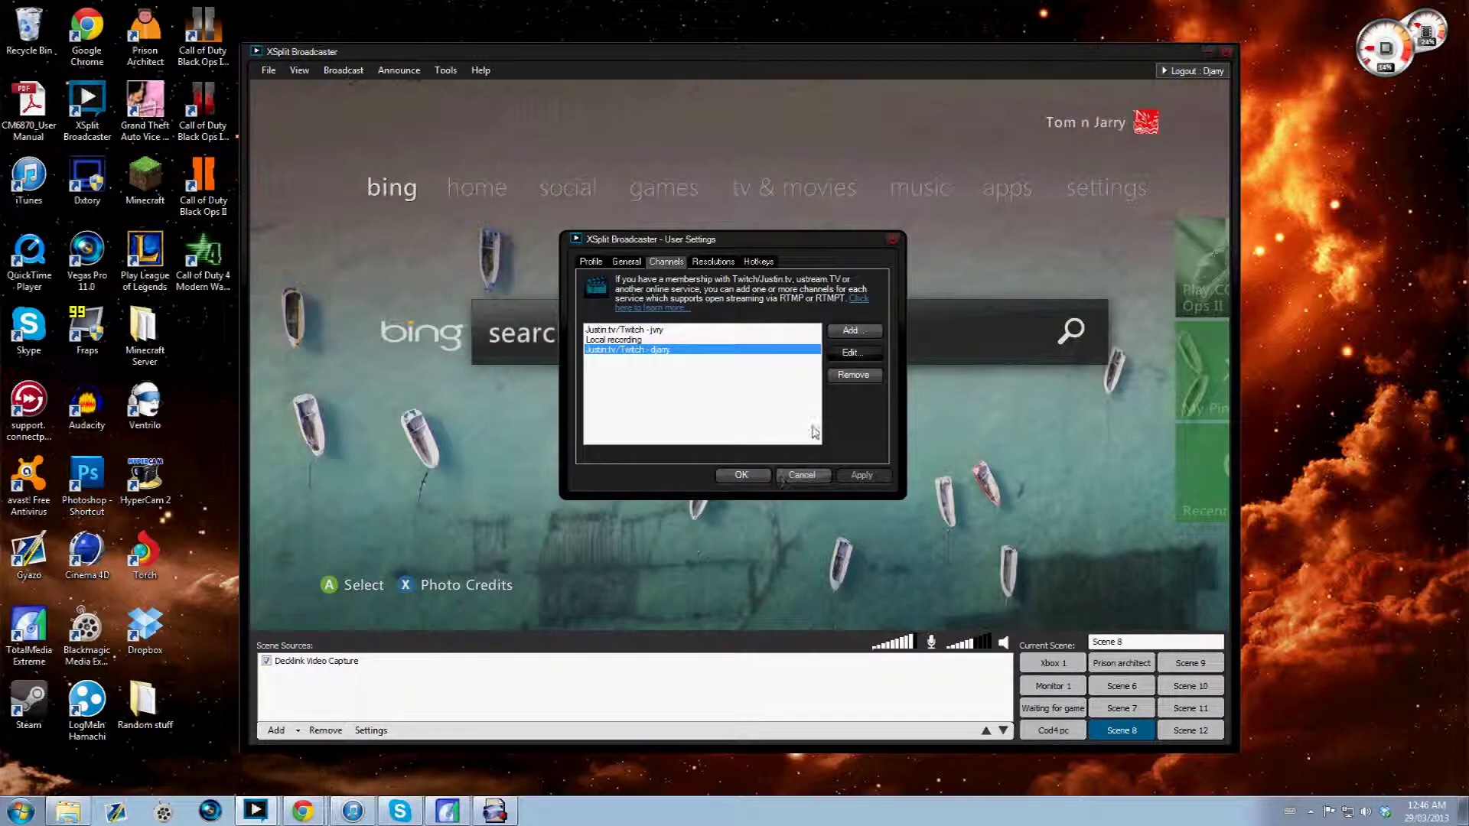
- Check the microphone choices in the general user settings and leave the settings without saving
click(626, 262)
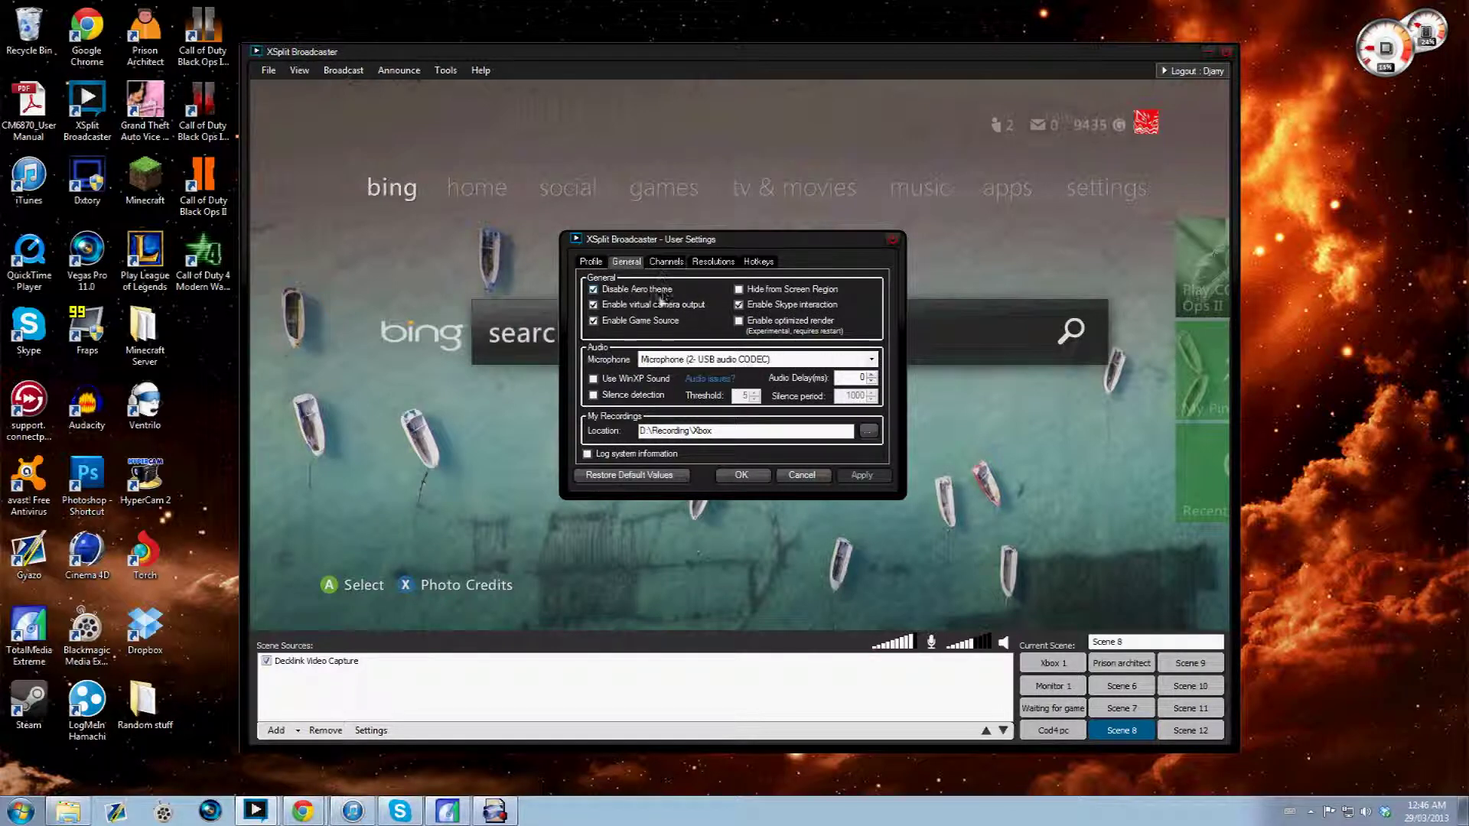
click(871, 360)
click(875, 366)
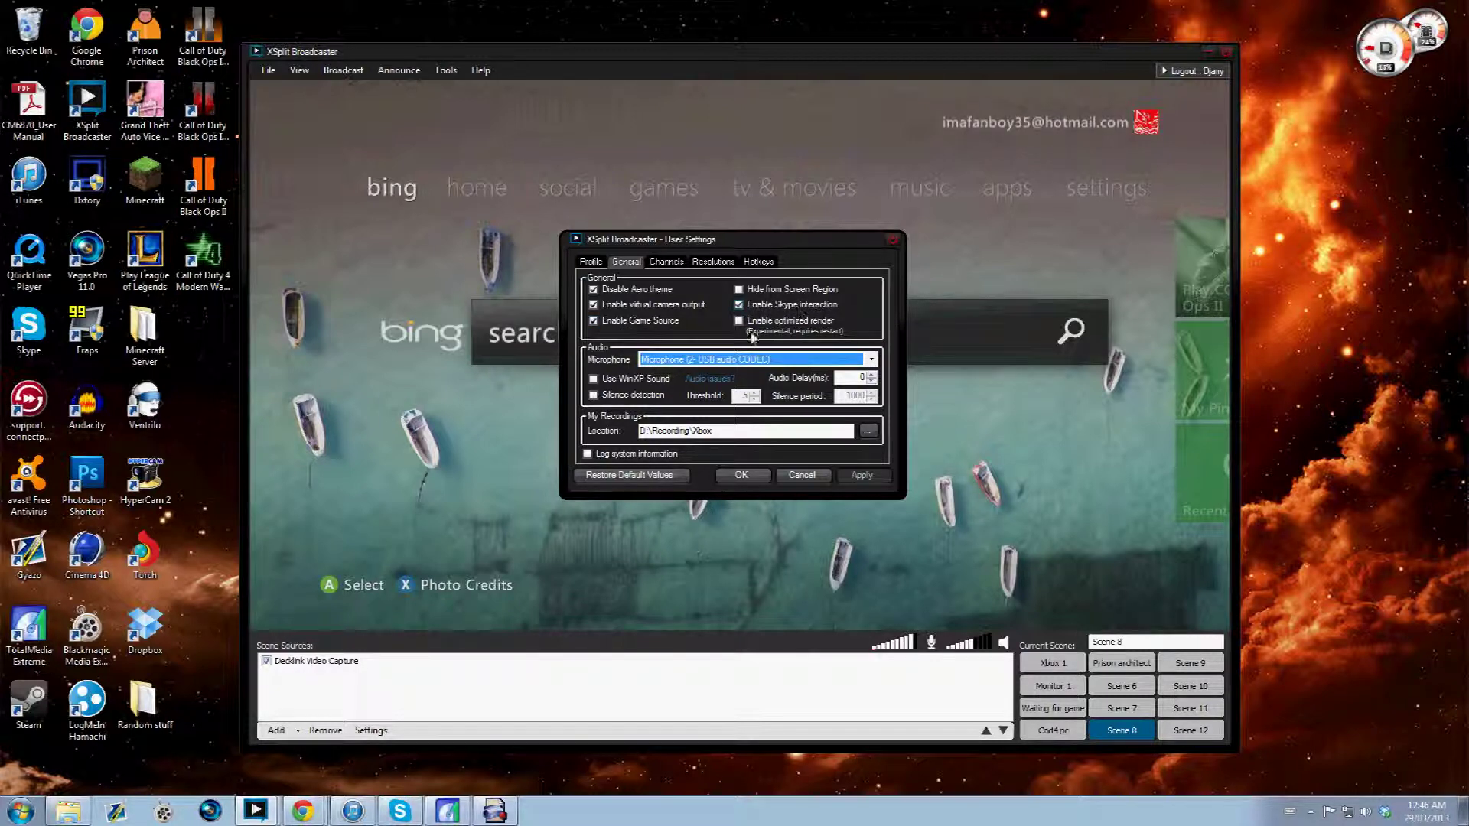
click(799, 476)
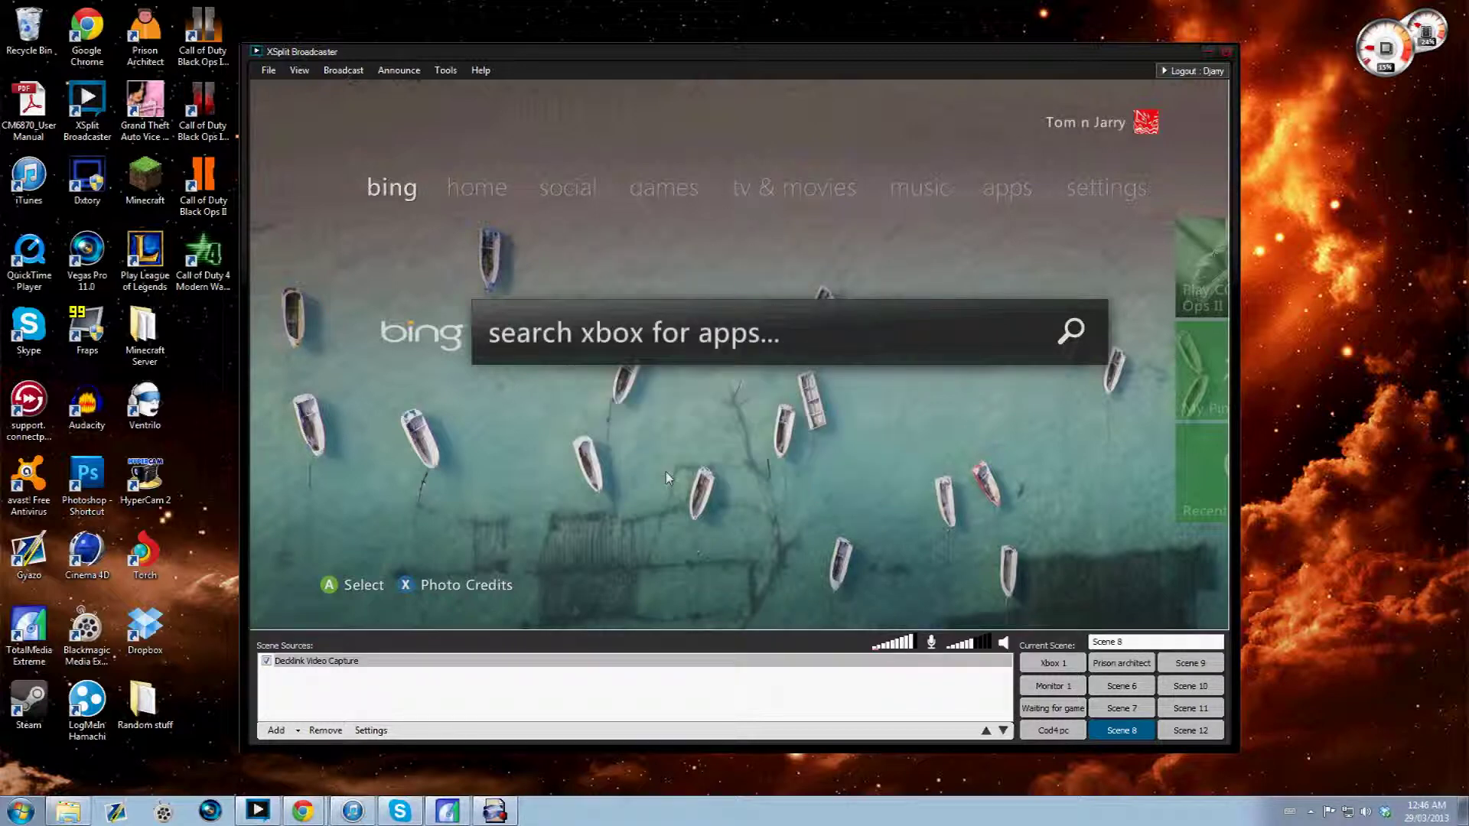
- Examine the picture color settings of the Decklink Video Capture source in Scene 8 and in the Xbox 1 scene
right_click(482, 661)
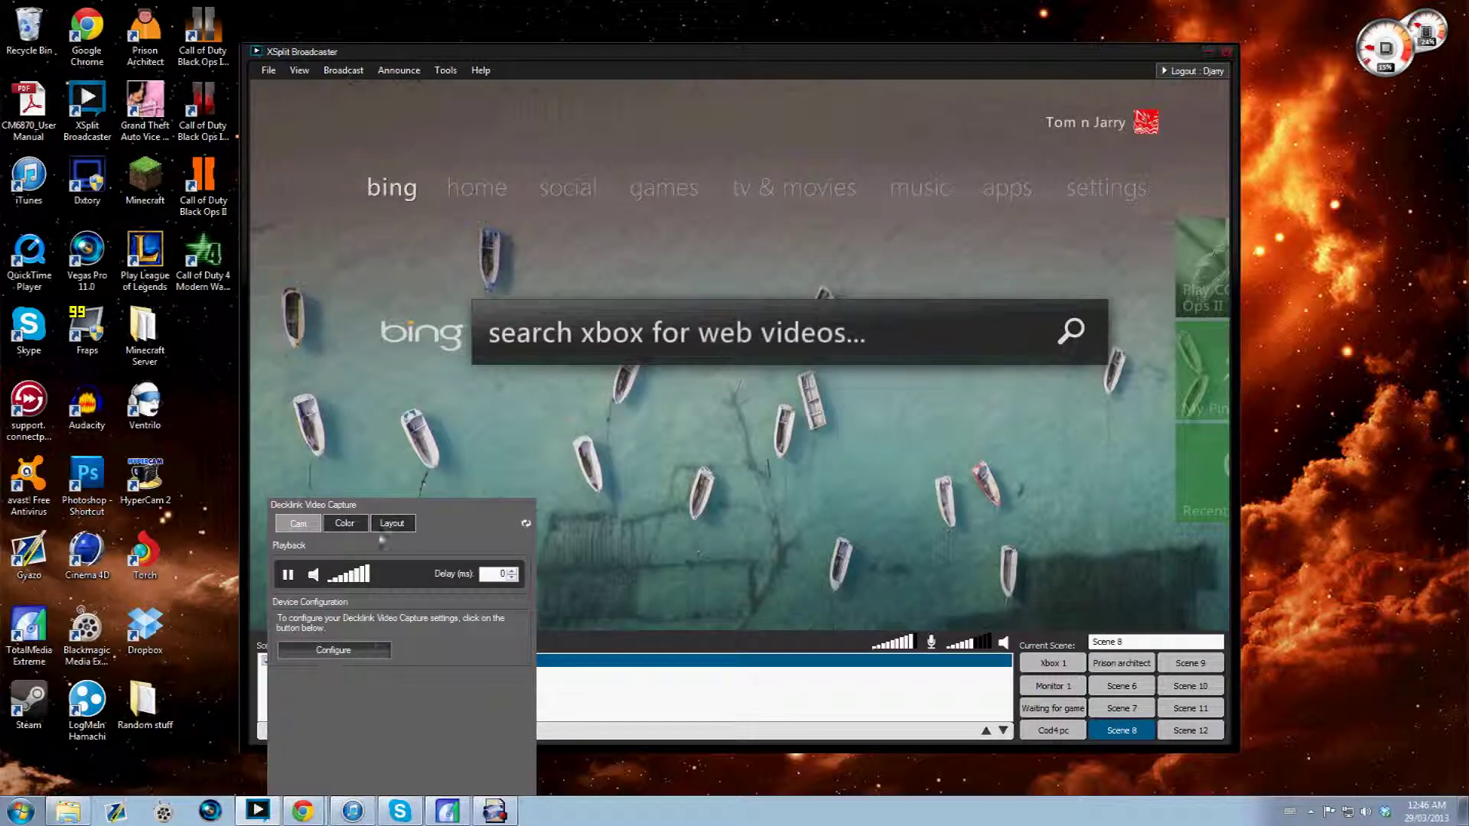
click(344, 523)
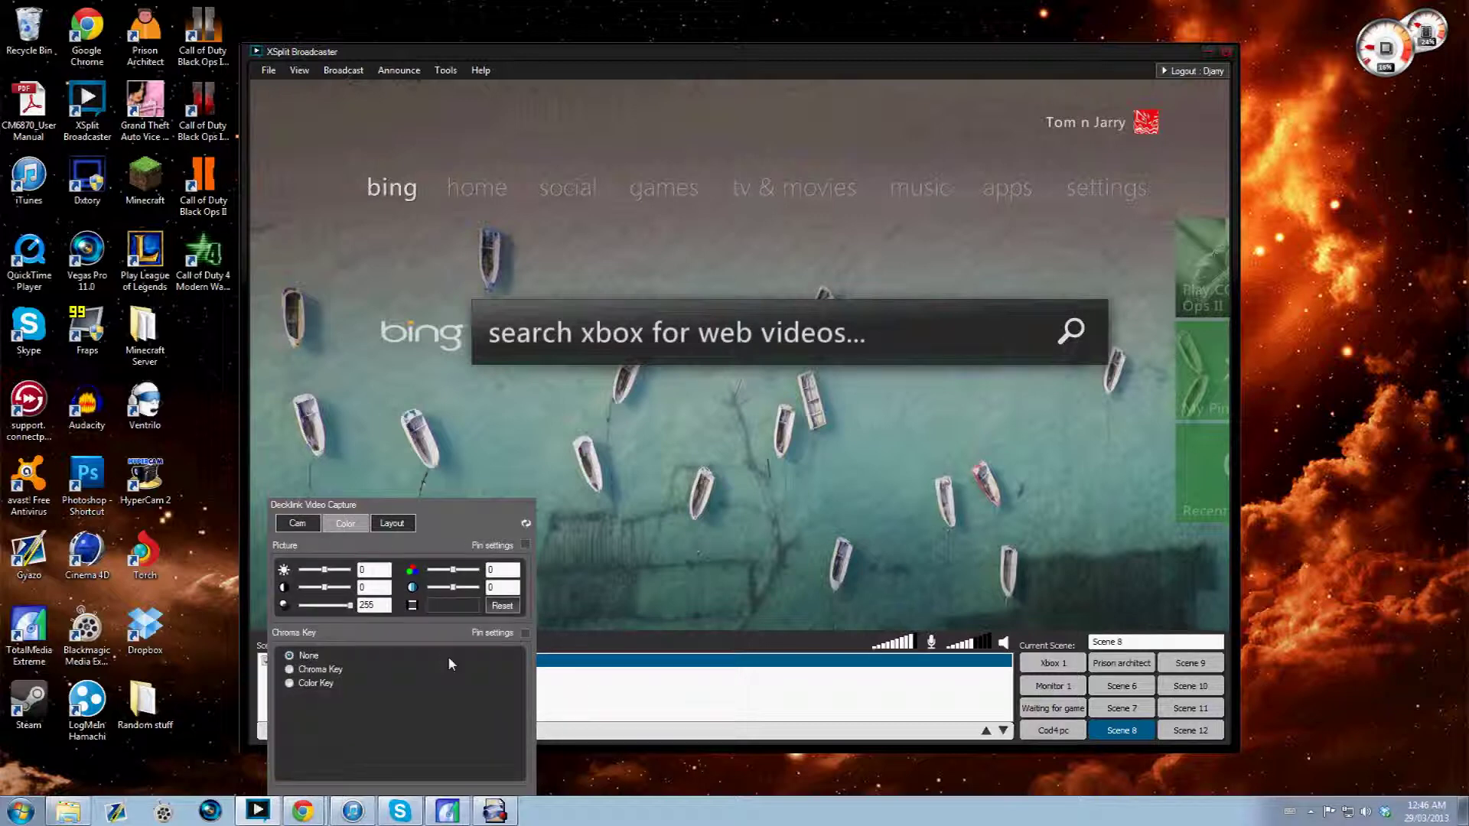
click(892, 664)
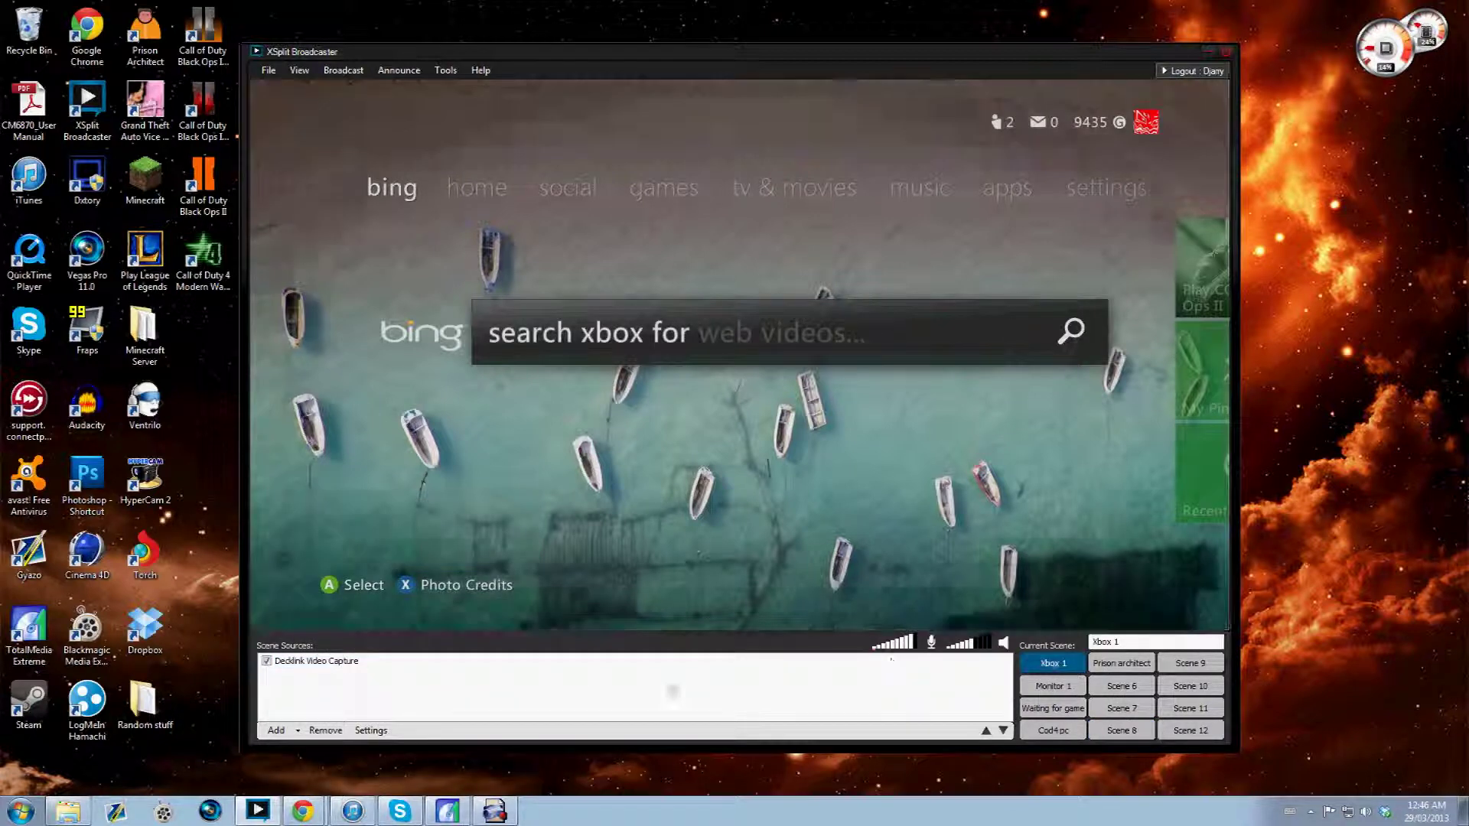
right_click(448, 661)
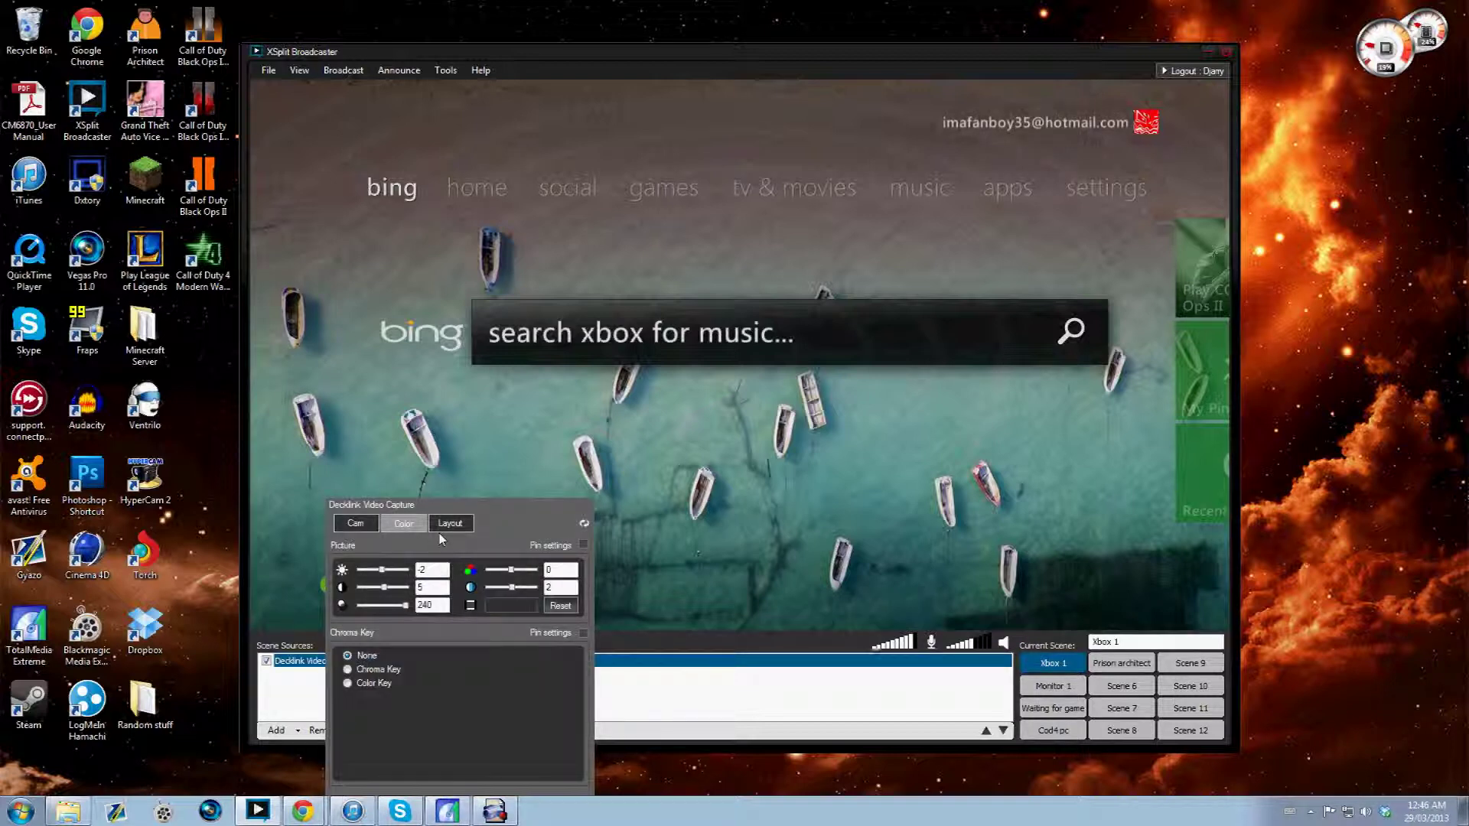
right_click(323, 667)
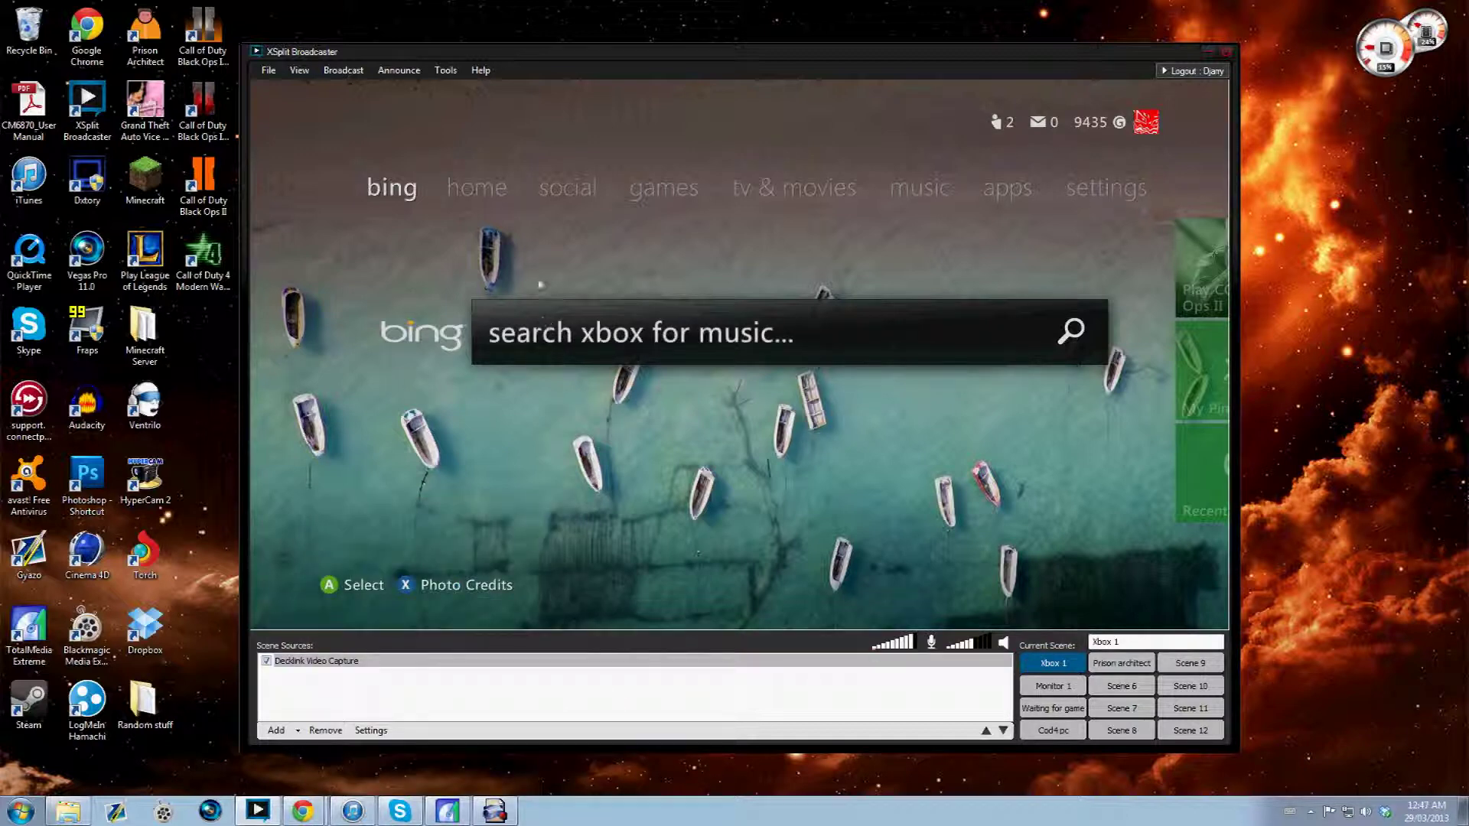
click(627, 107)
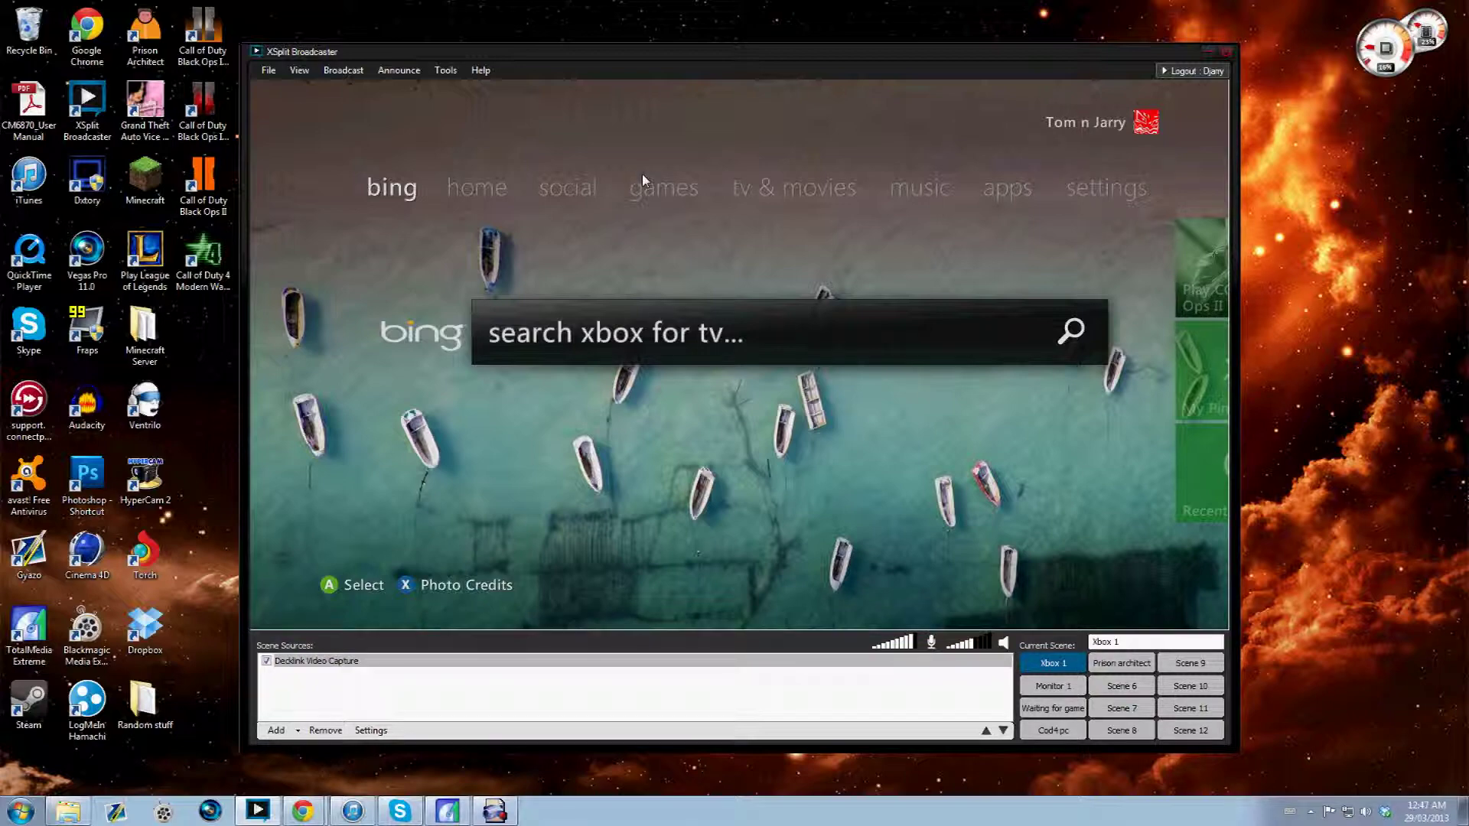
- Go through the Prison architect, Monitor 1, Waiting for game and Cod4 pc scenes and return to Xbox 1
click(1122, 662)
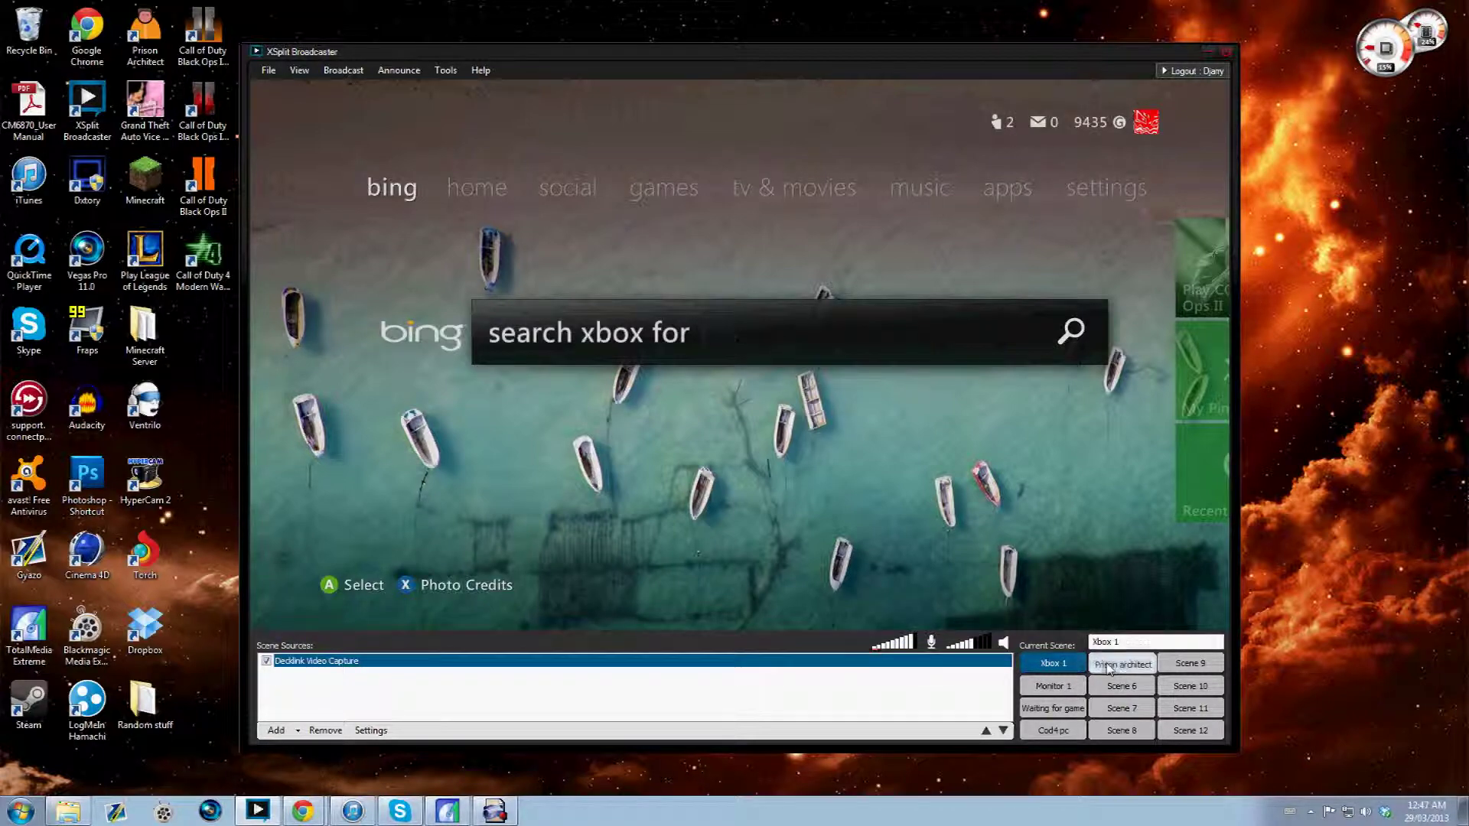
click(1062, 689)
click(1050, 709)
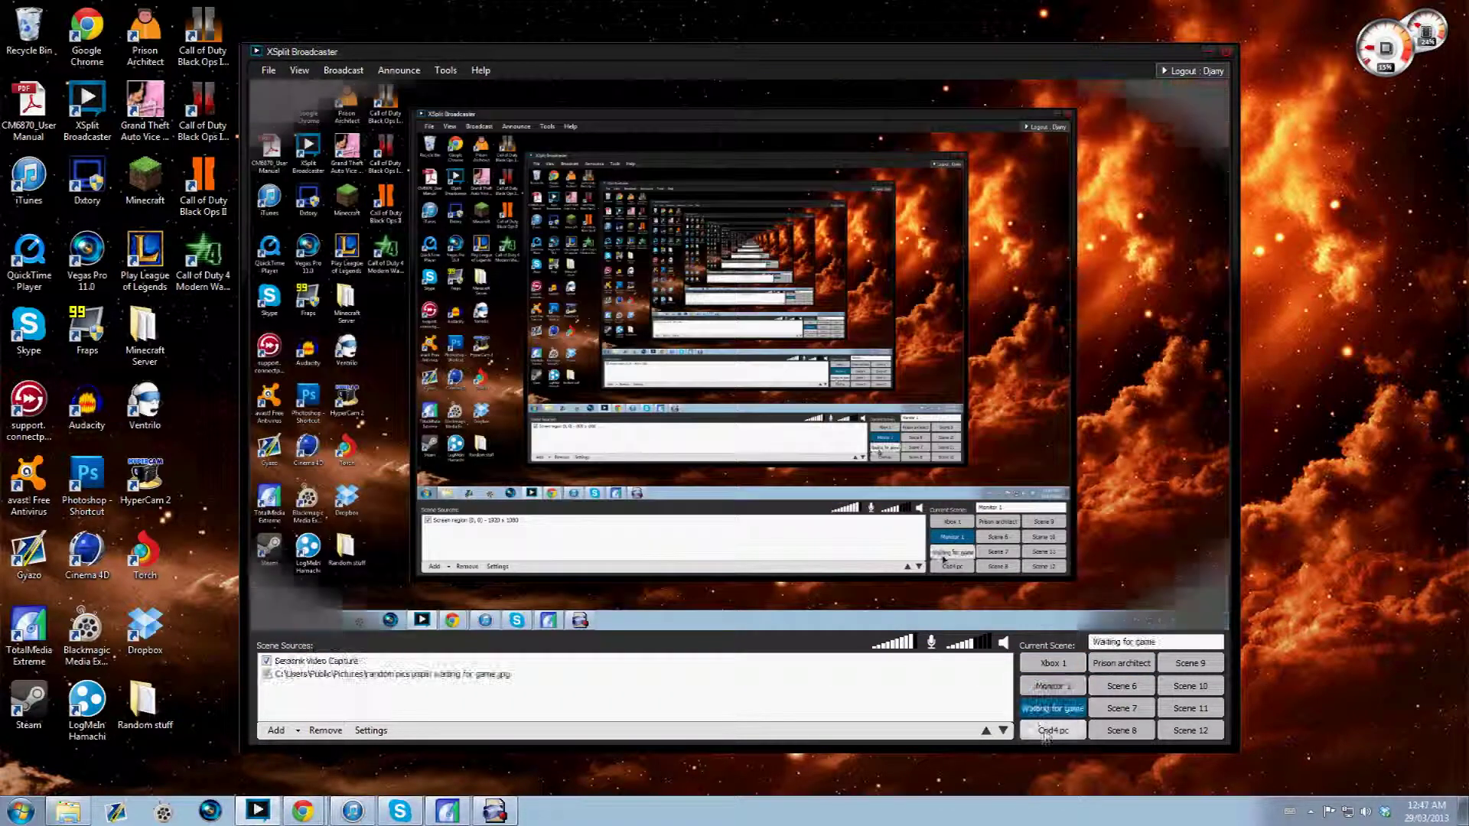
click(1053, 731)
click(1053, 663)
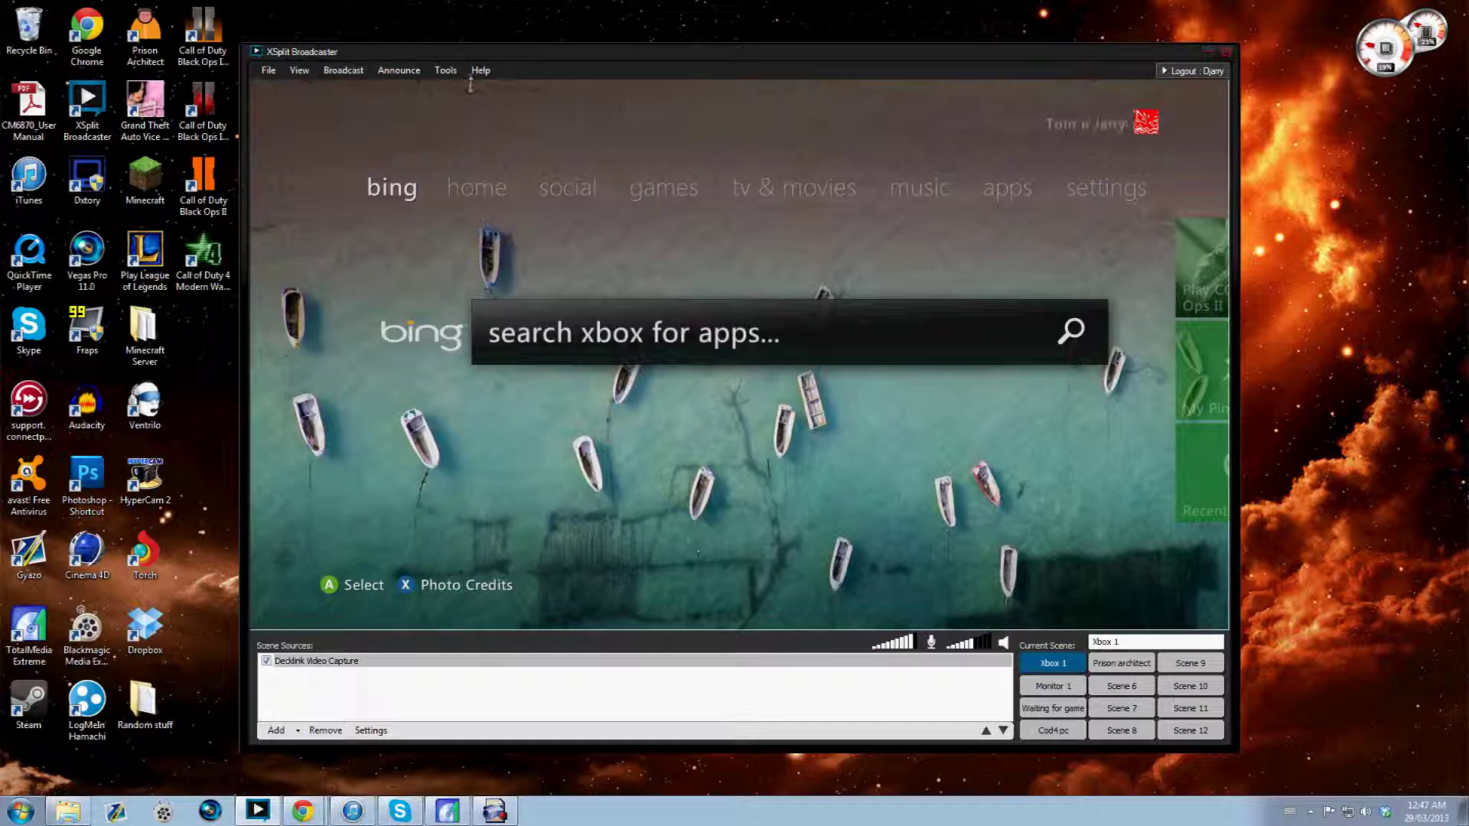
- Activate the XSplit delay server and allow its application to run
click(445, 71)
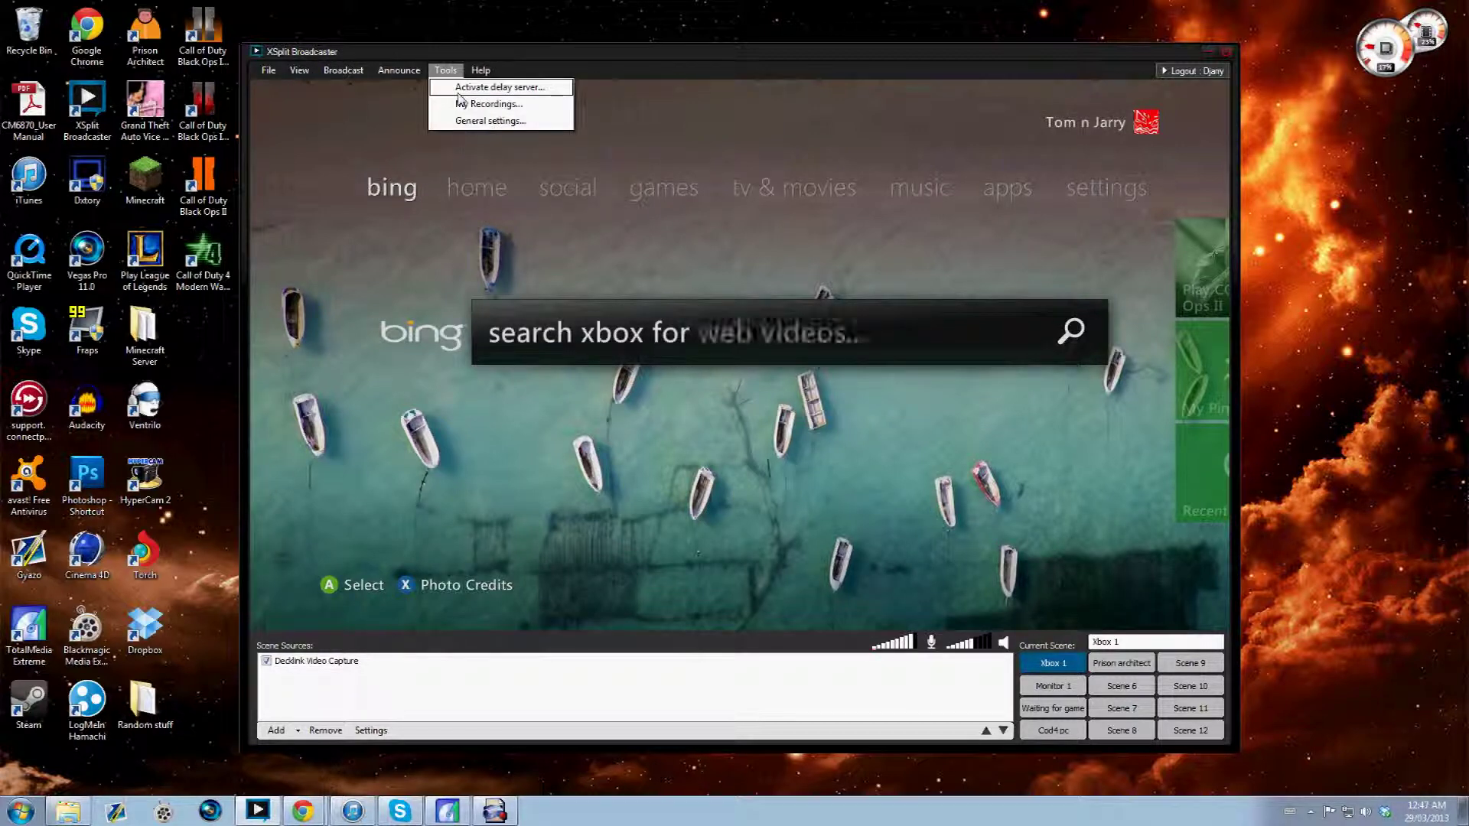
click(458, 91)
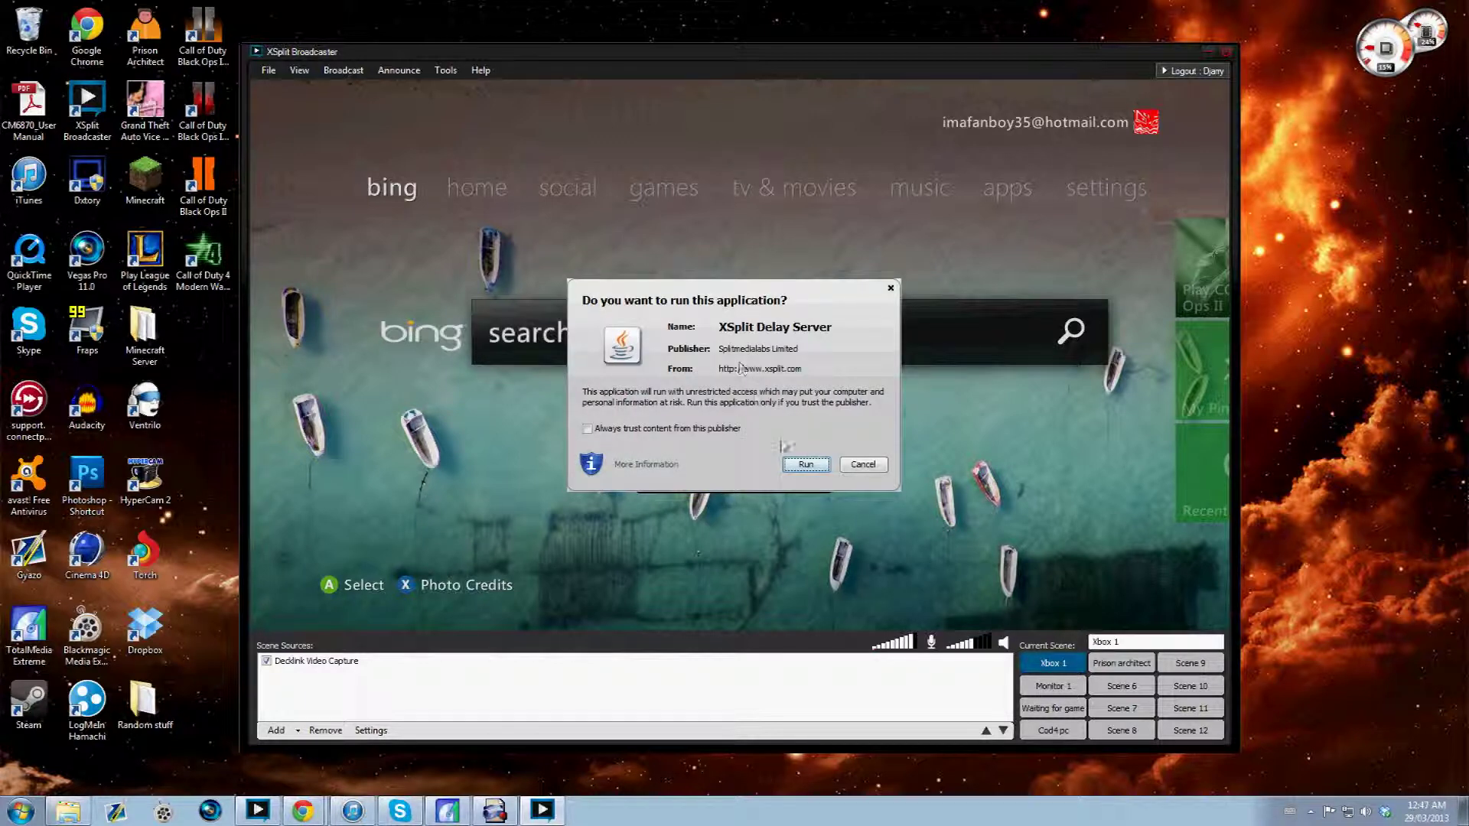
click(806, 466)
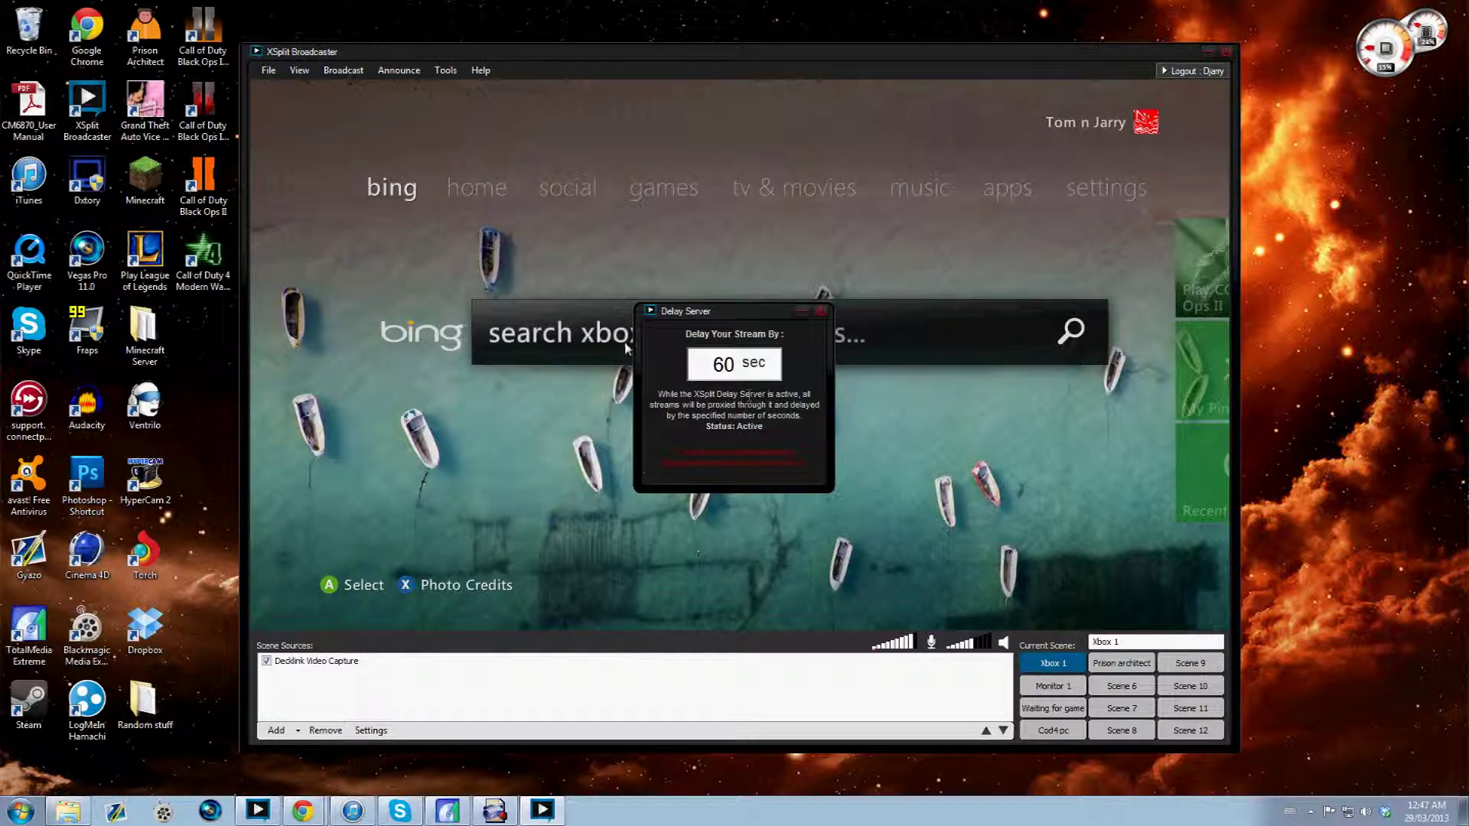
- Examine the stream delay value and the status in the Delay Server window, and put the window away
double_click(741, 373)
click(753, 378)
drag(735, 316, 746, 316)
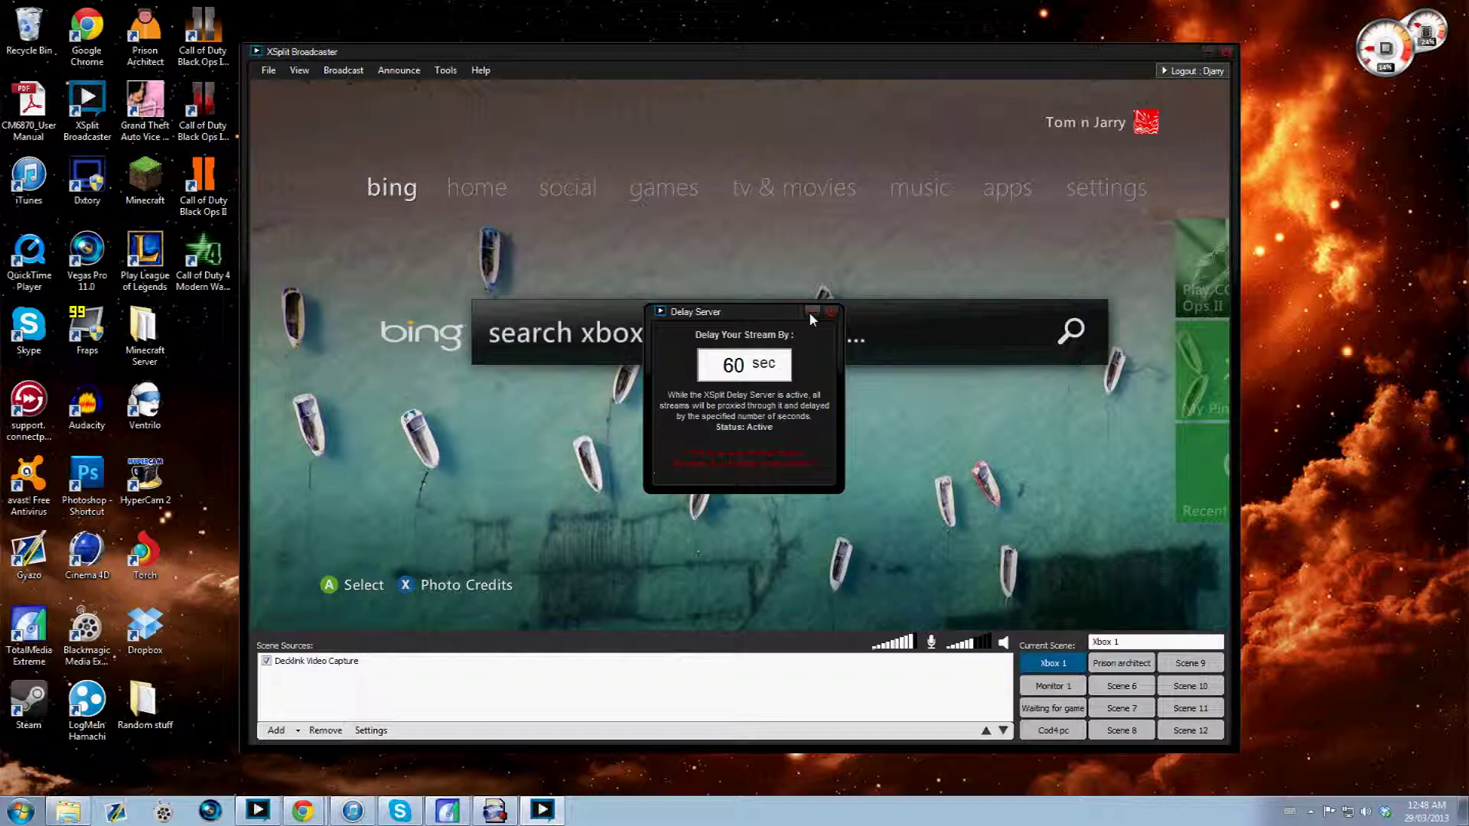
drag(717, 427, 769, 427)
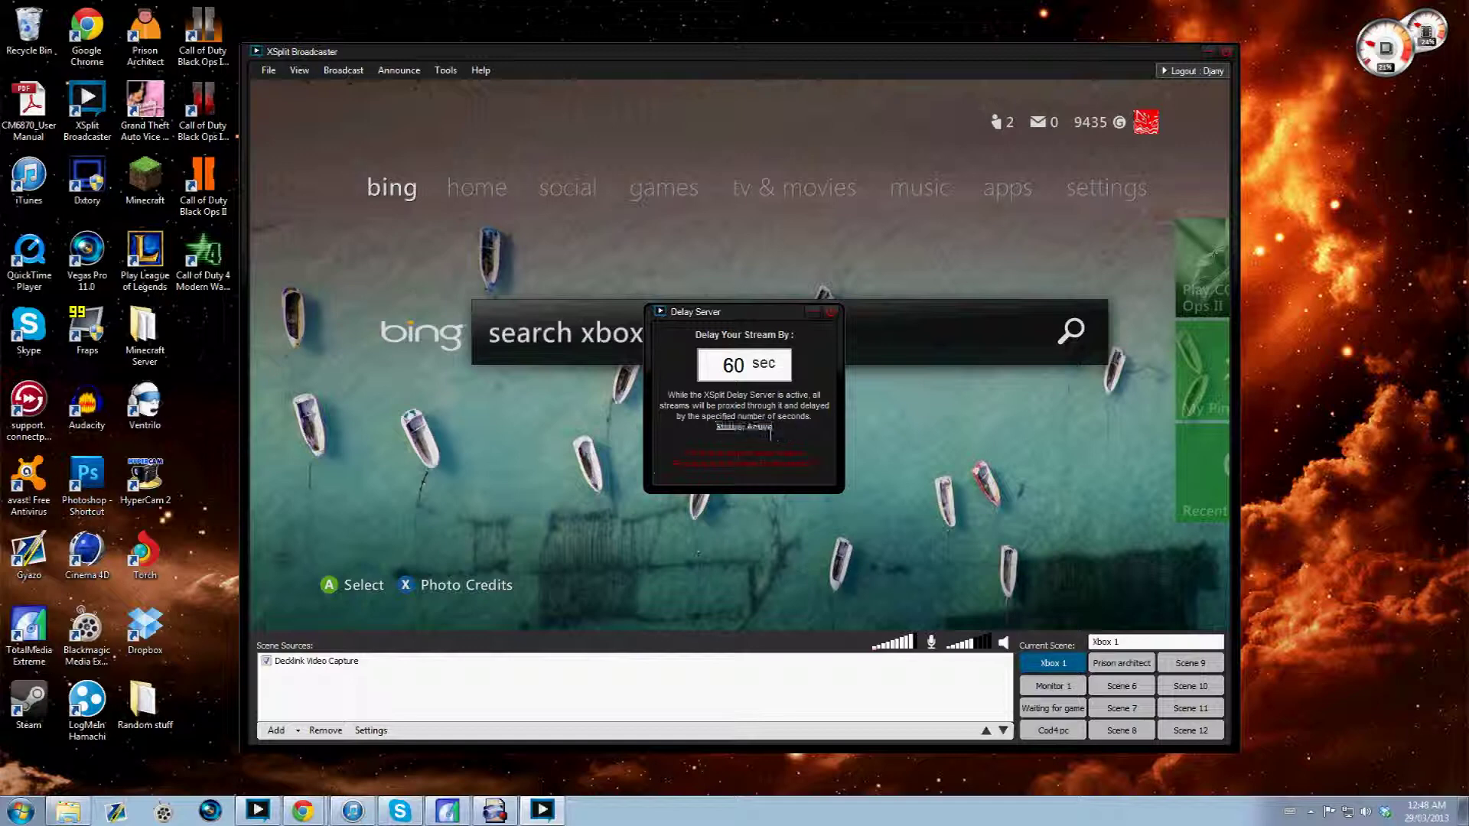
click(830, 312)
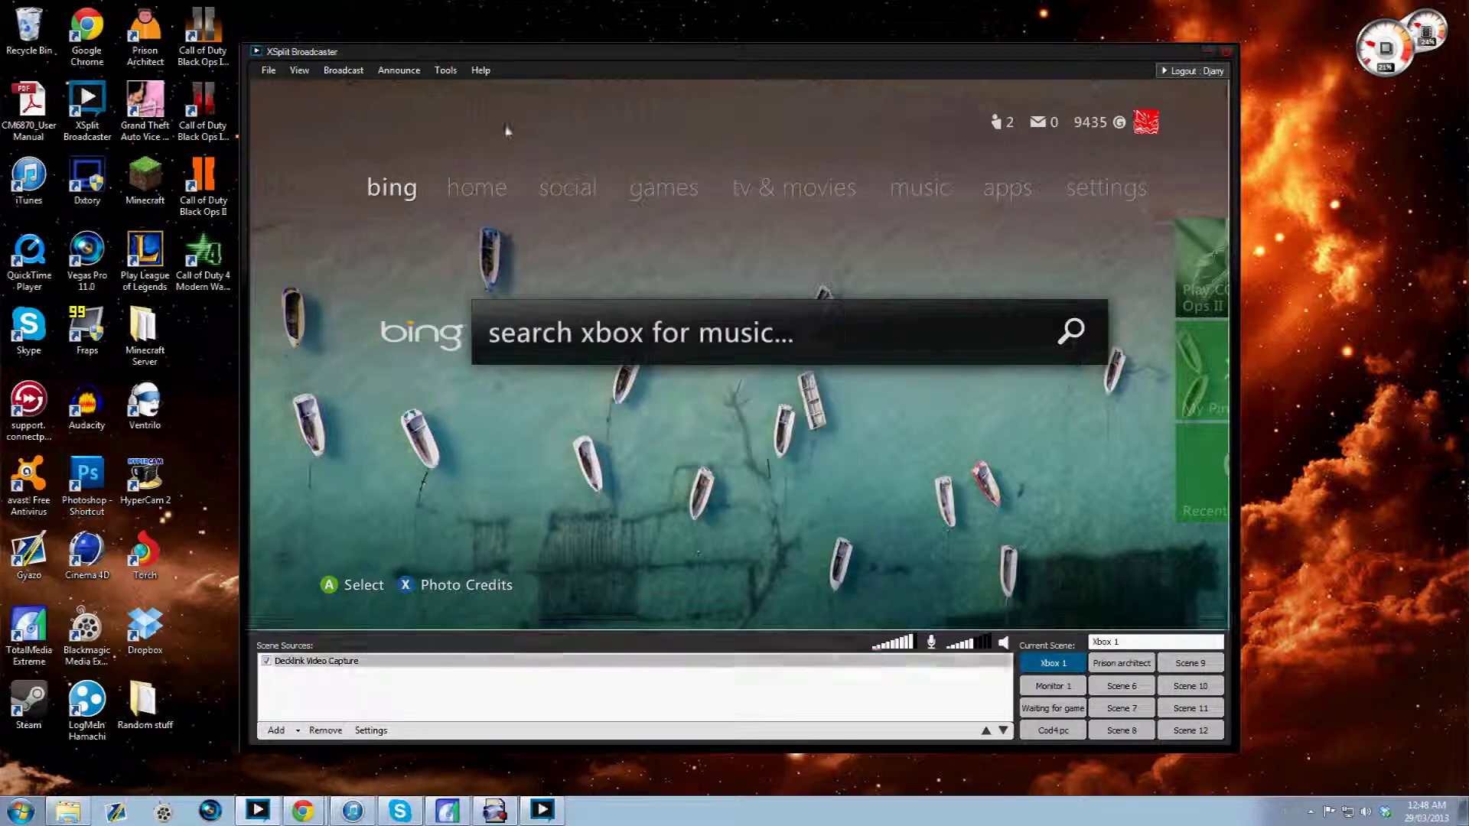
- View the available broadcast channels, bring the Delay Server window back up, and minimise it
click(344, 70)
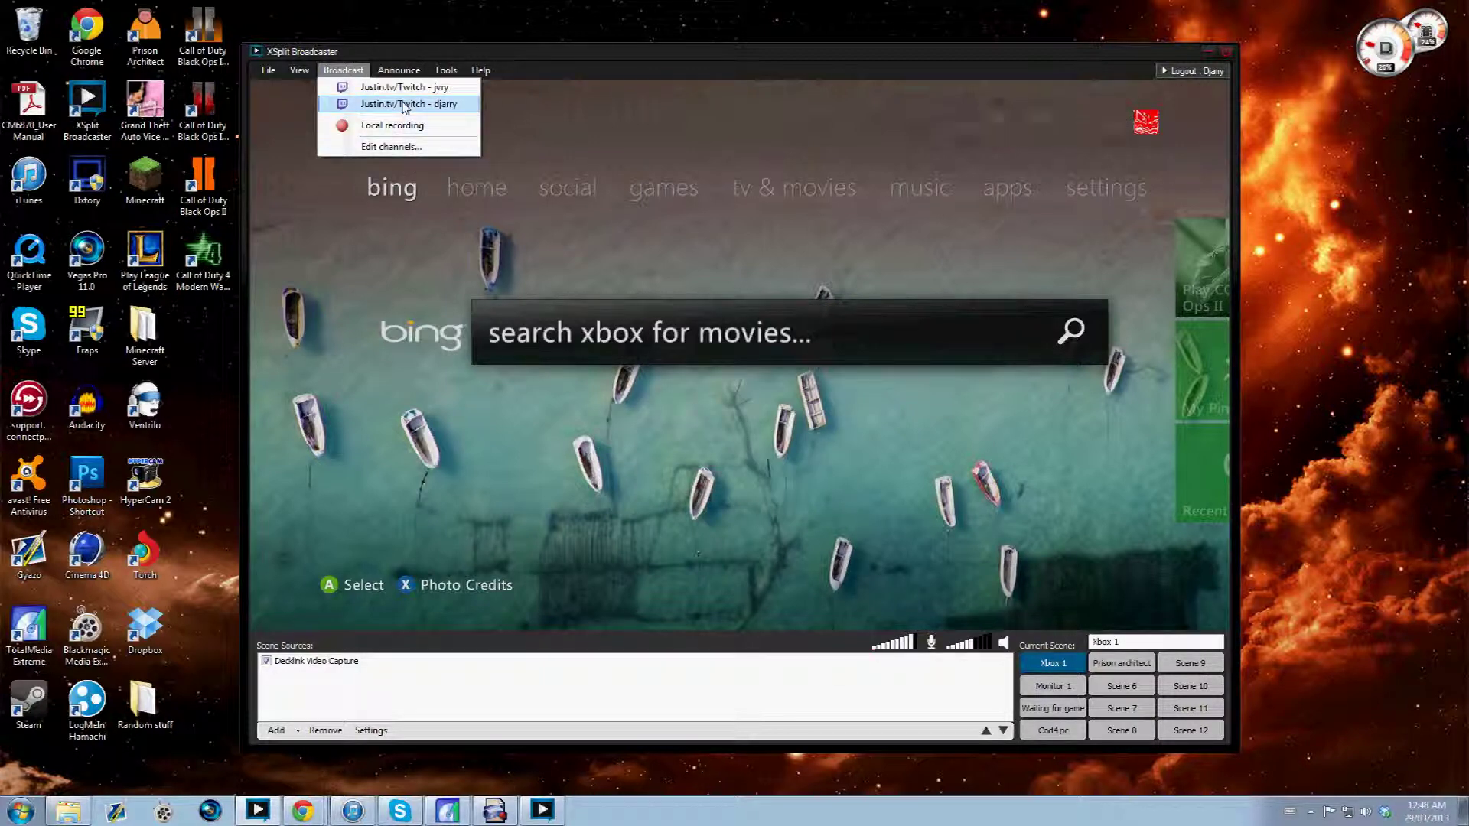
click(587, 66)
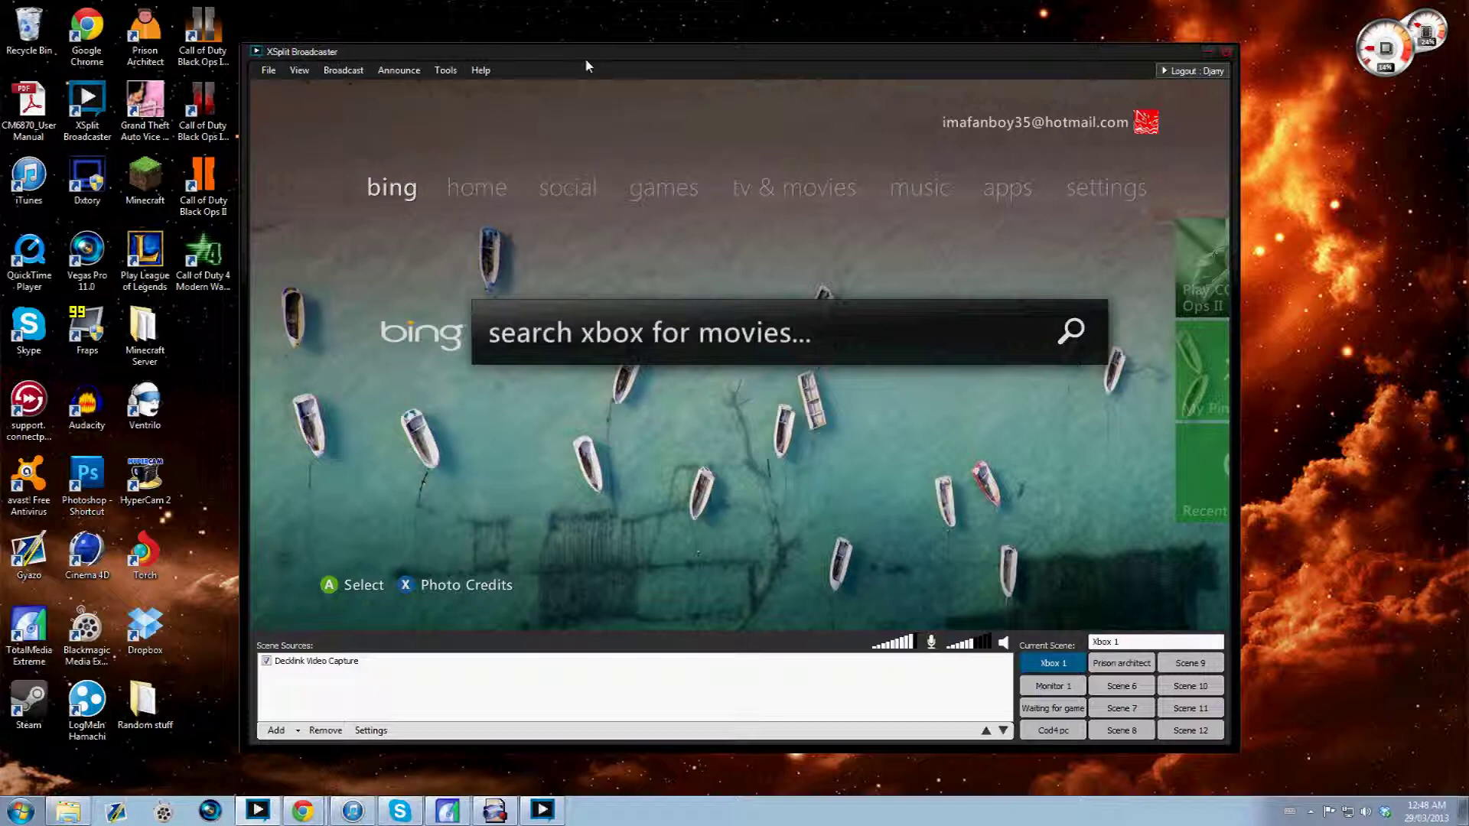
click(542, 810)
drag(749, 318, 765, 304)
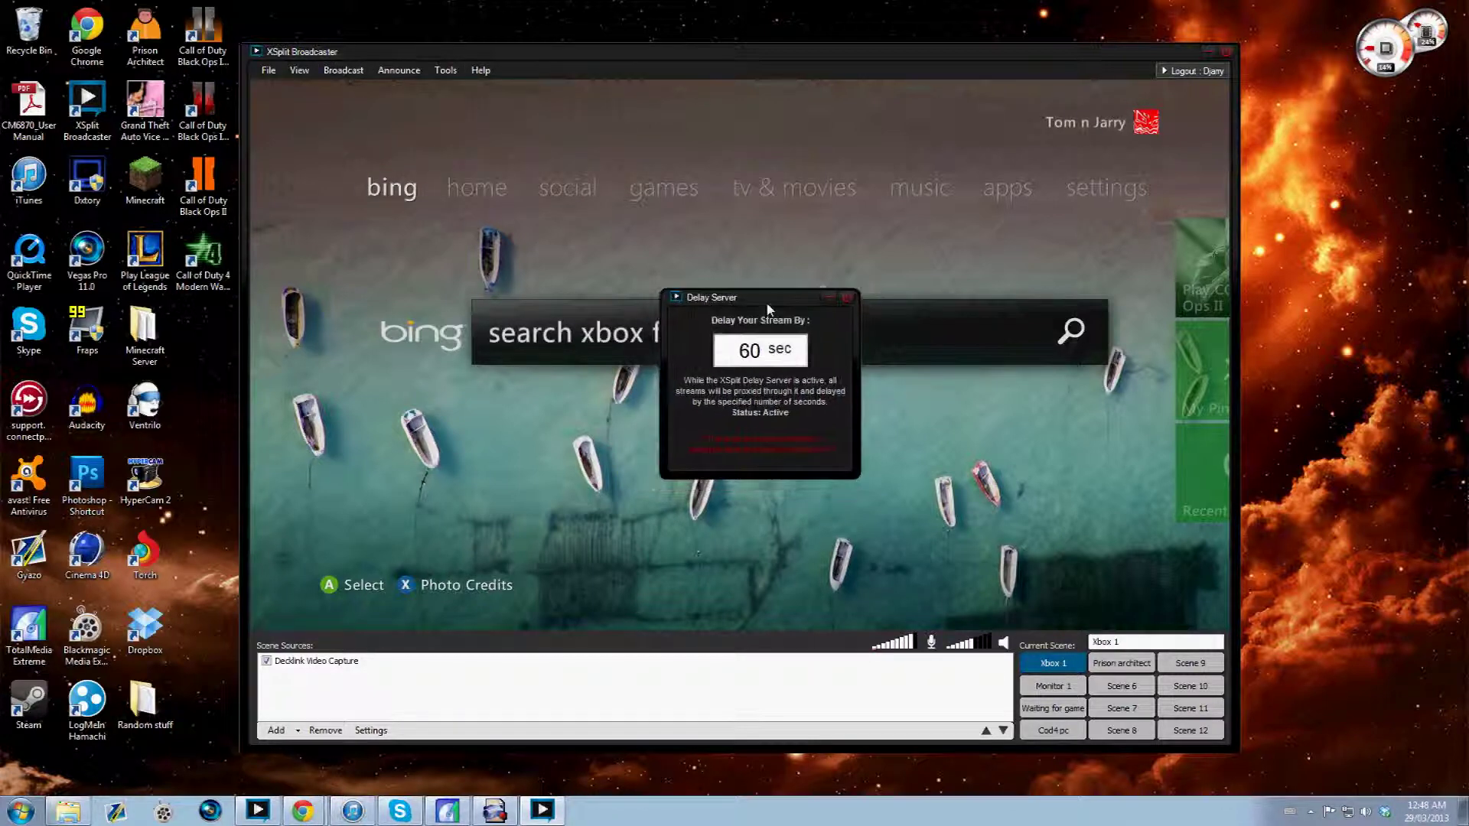
click(831, 300)
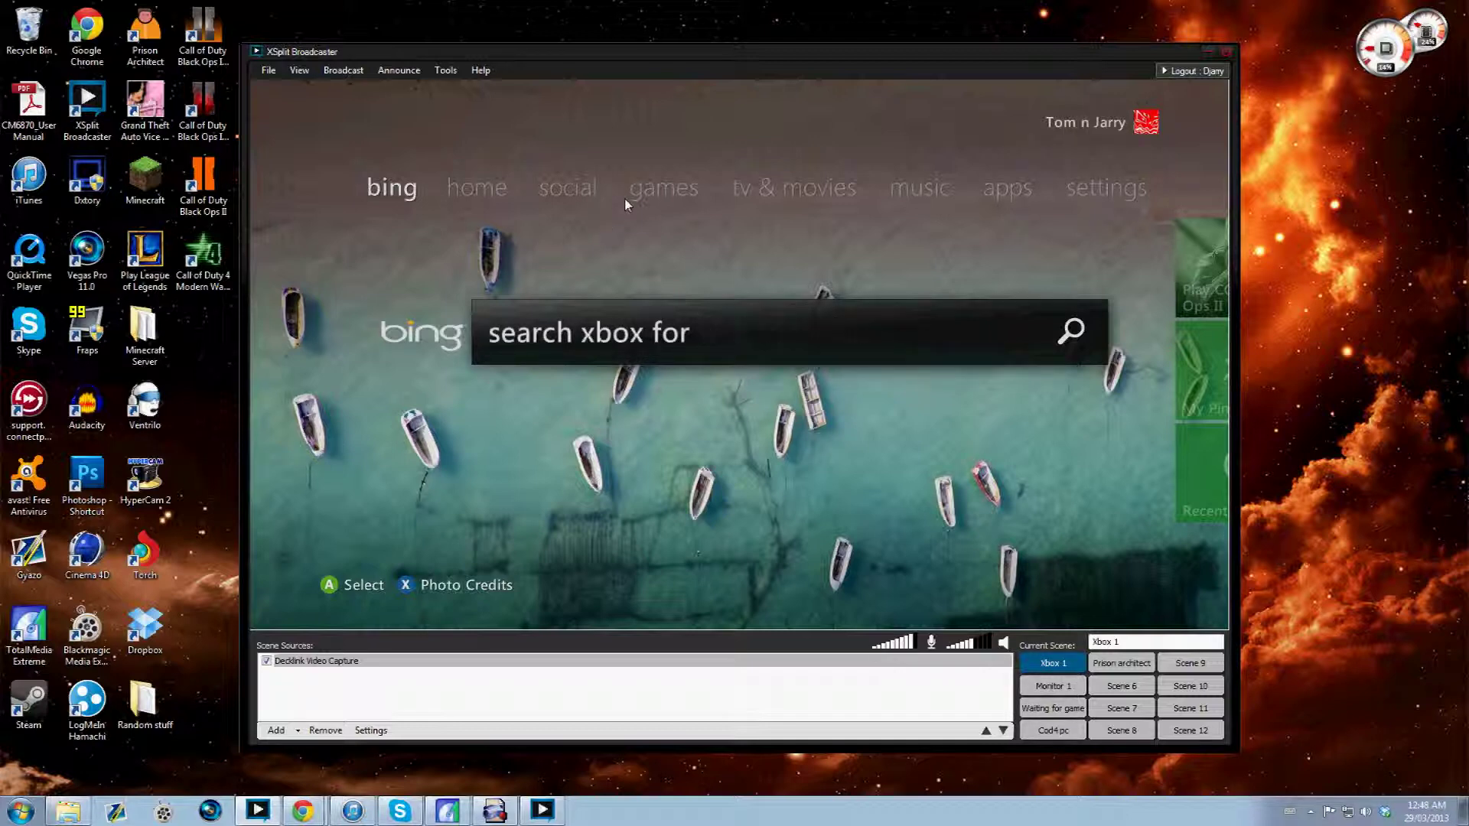
- Open the list of broadcast channels
click(372, 88)
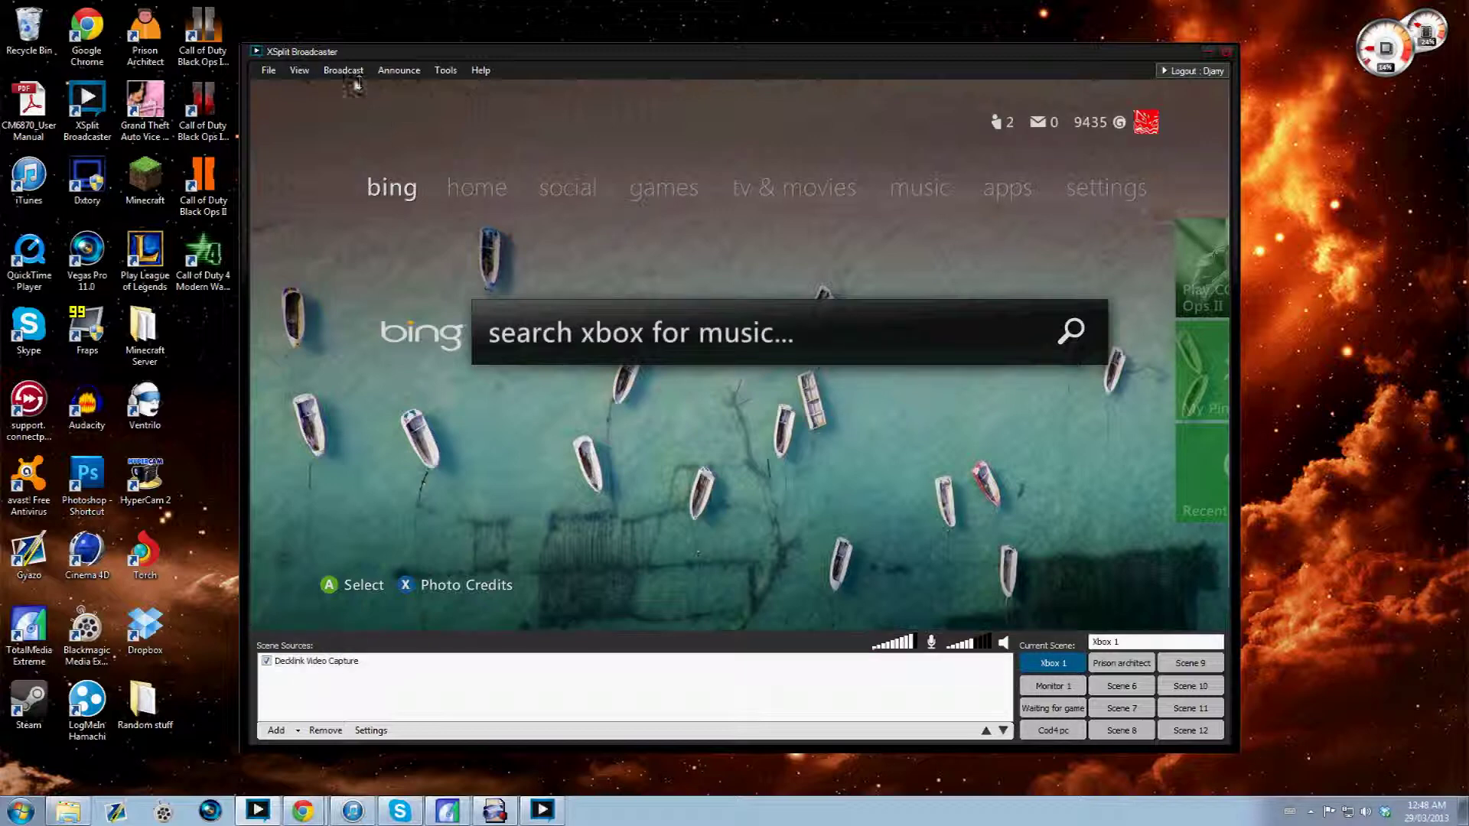